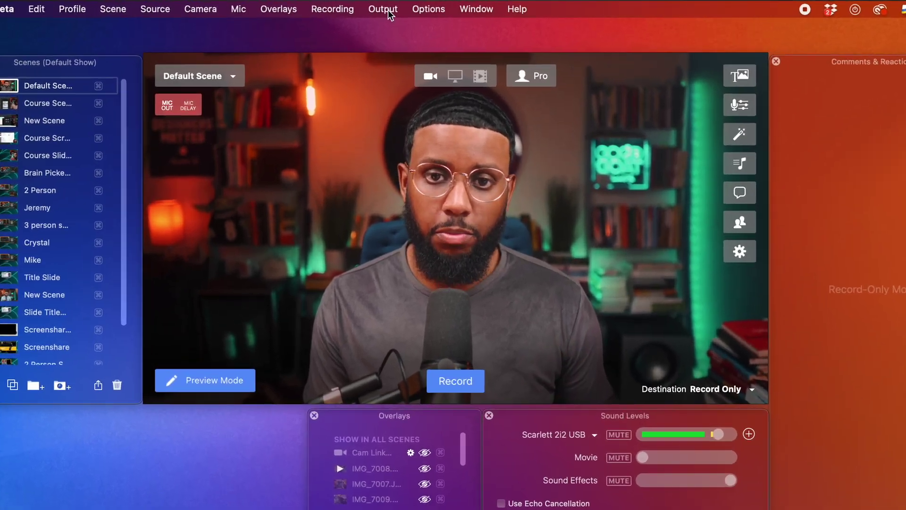
# Step: Install Ecamm Live's virtual camera from the Output > Virtual Cam menu
pyautogui.click(327, 6)
pyautogui.moveTo(343, 75)
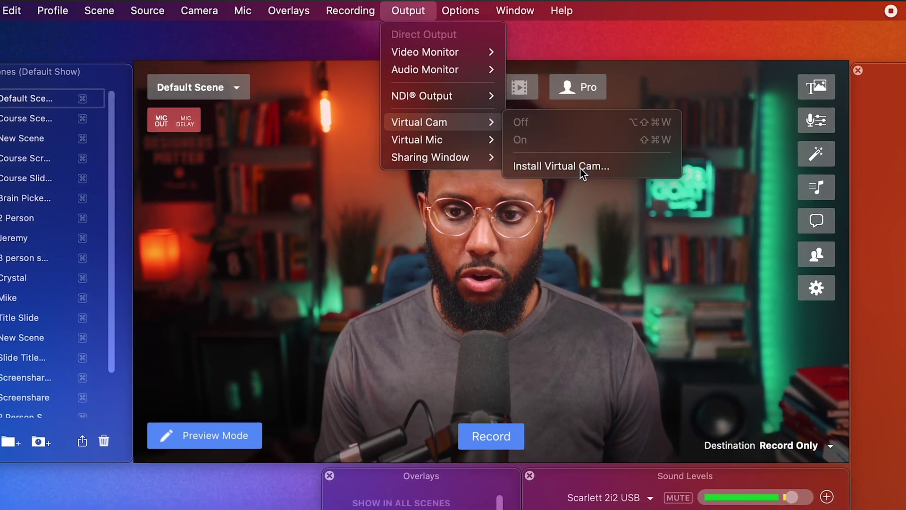
pyautogui.click(586, 169)
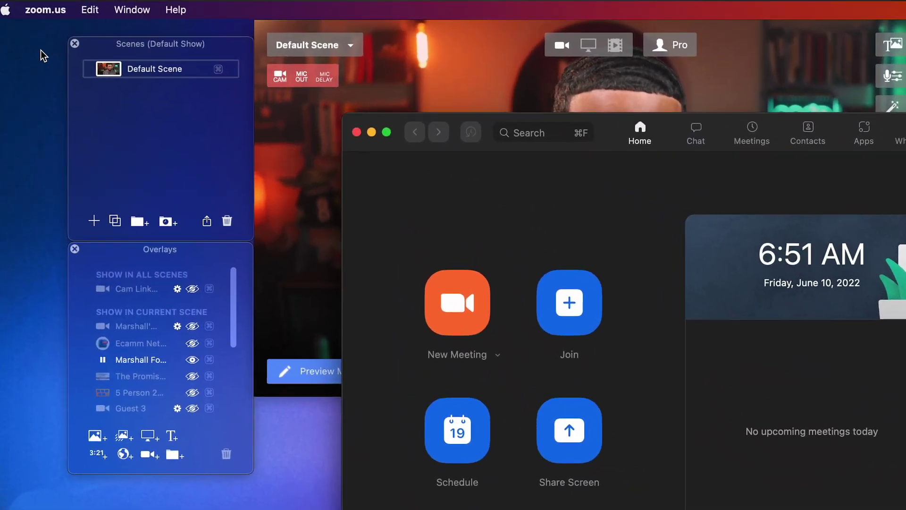
# Step: In Zoom's Video preferences, try Cam Link 4K, then set the camera to Ecamm Live Virtual Cam
pyautogui.click(39, 6)
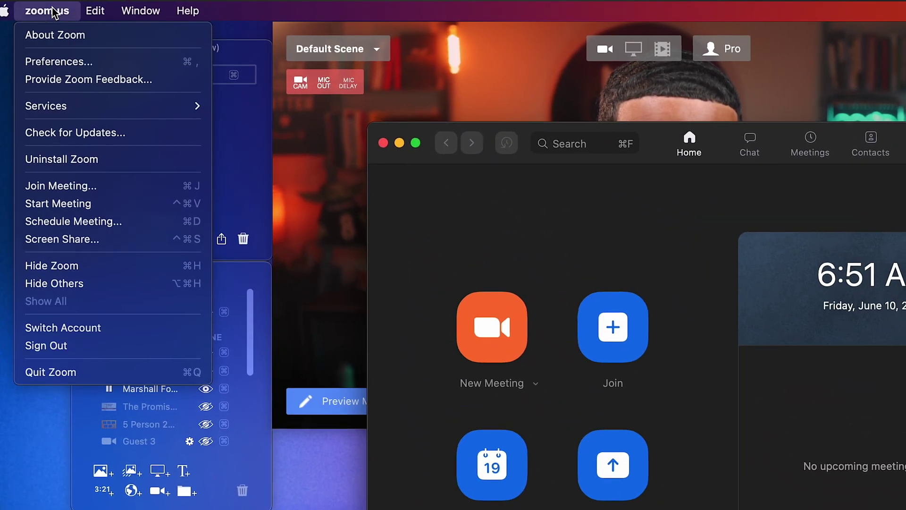
pyautogui.click(61, 70)
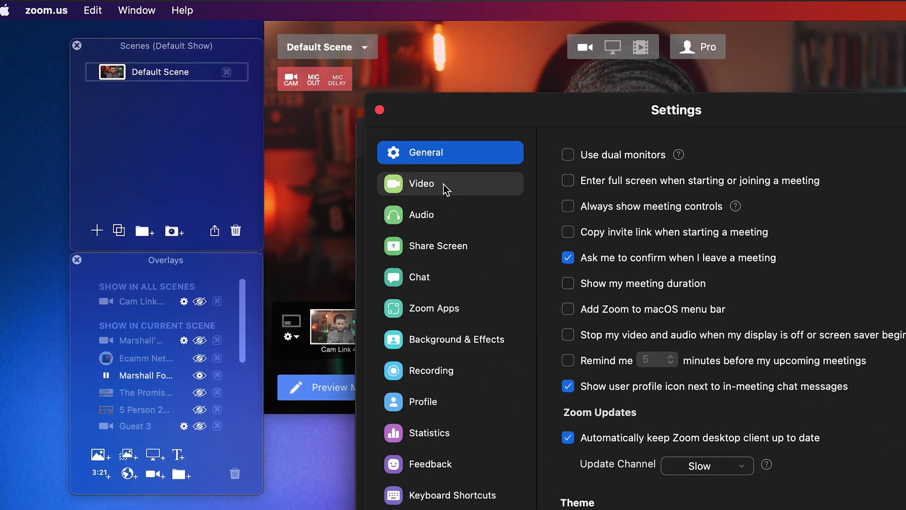
pyautogui.click(460, 194)
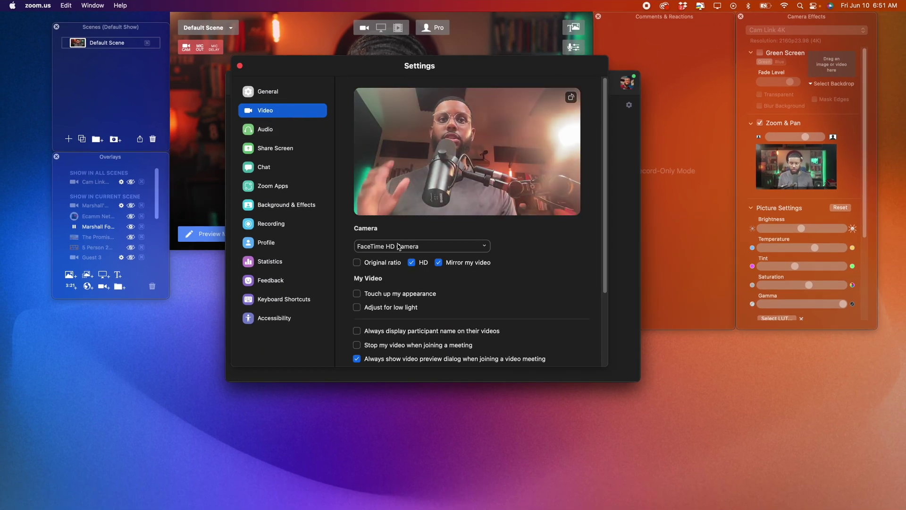
pyautogui.click(399, 246)
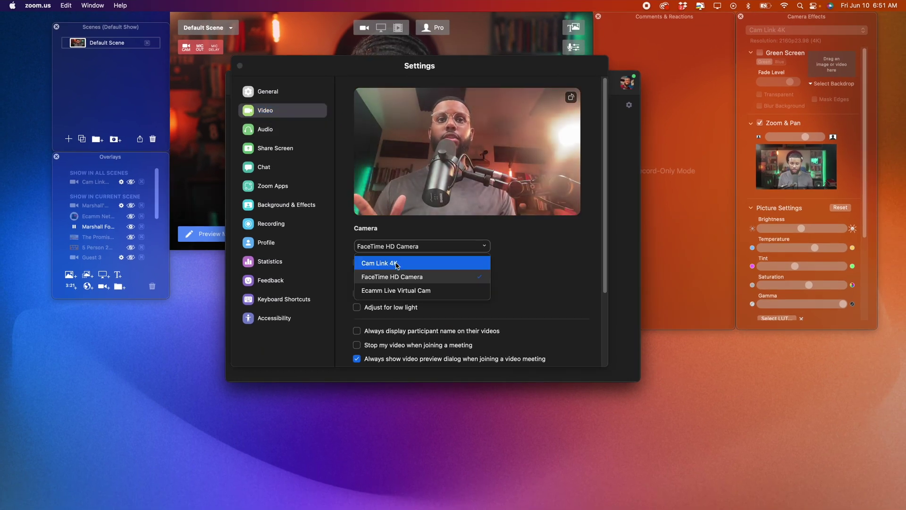
pyautogui.click(397, 263)
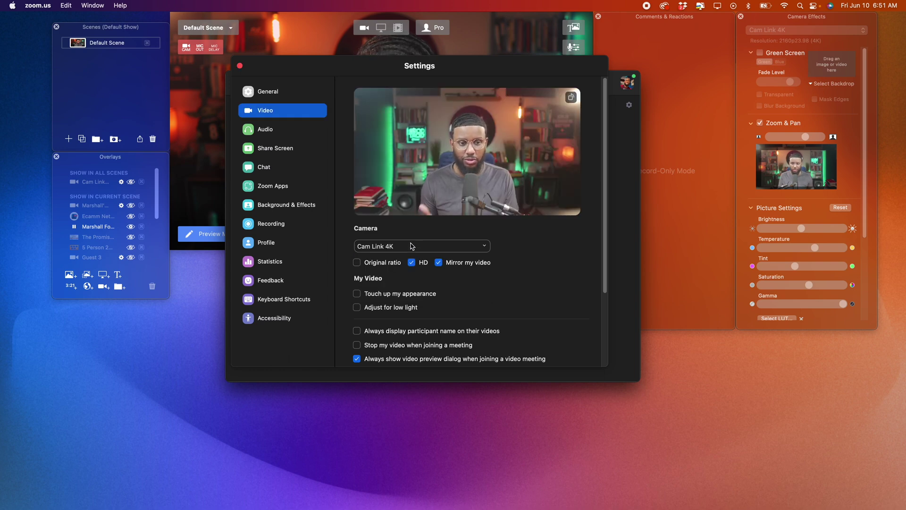
pyautogui.click(404, 248)
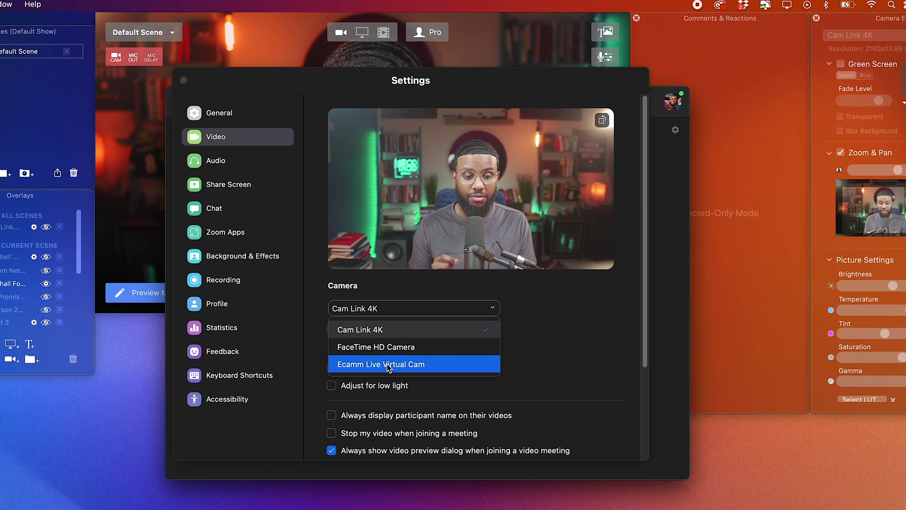
pyautogui.click(387, 364)
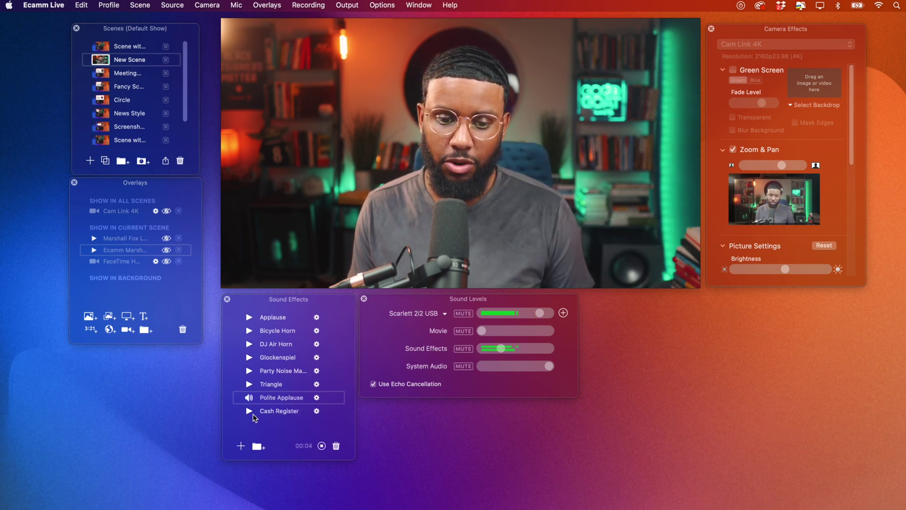
# Step: Play the Cash Register sound effect and raise the Sound Effects volume slider
pyautogui.click(249, 411)
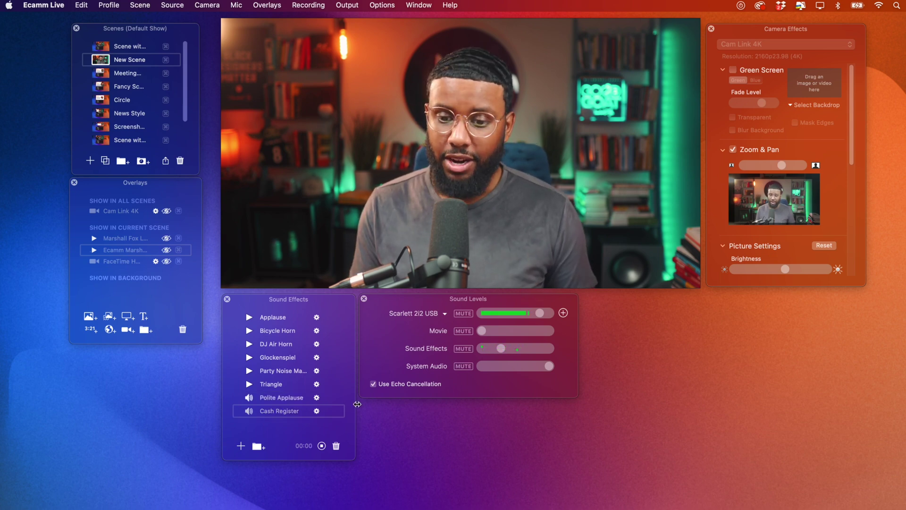
pyautogui.moveTo(503, 351)
pyautogui.moveTo(503, 349)
pyautogui.mouseDown()
pyautogui.moveTo(533, 347)
pyautogui.moveTo(517, 350)
pyautogui.mouseUp()
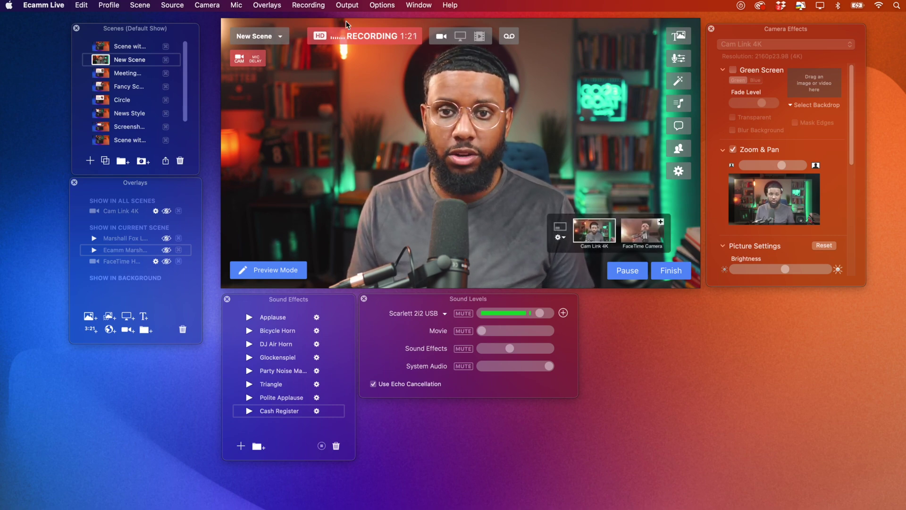
# Step: Install the Ecamm Live virtual microphone from Output > Virtual Mic
pyautogui.click(350, 6)
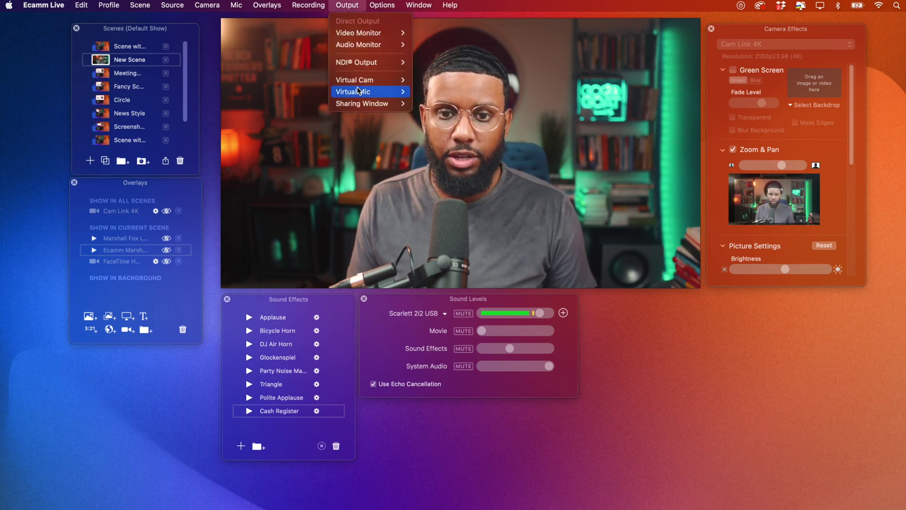
pyautogui.moveTo(357, 90)
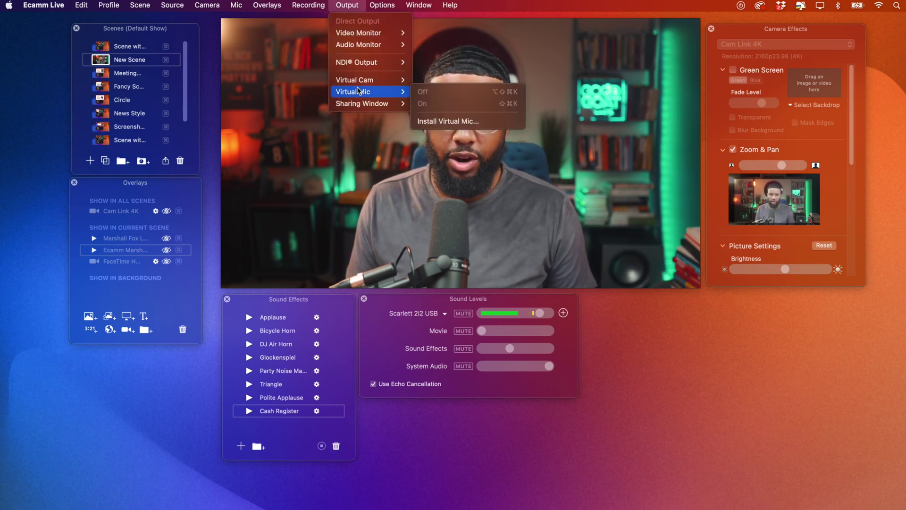
pyautogui.click(451, 121)
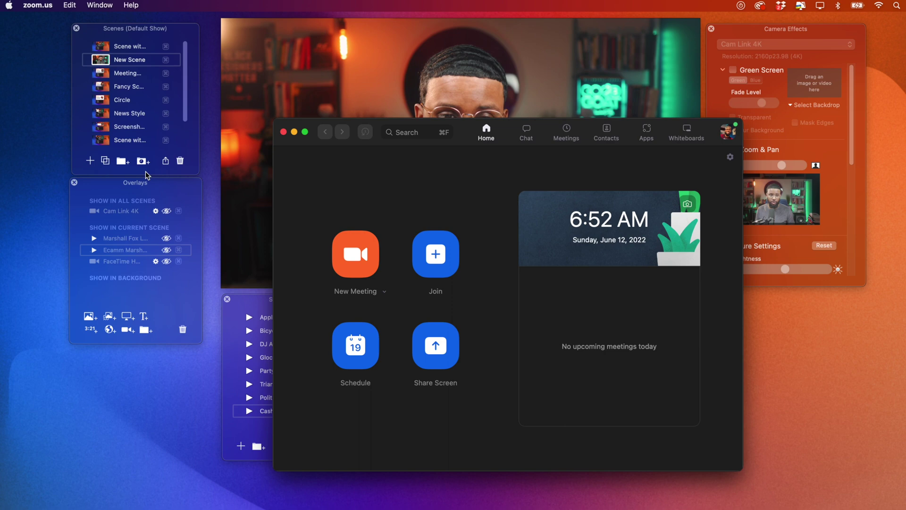
# Step: Open Zoom's Audio preferences and the Microphone list to choose Ecamm Live Virtual Mic
pyautogui.click(37, 4)
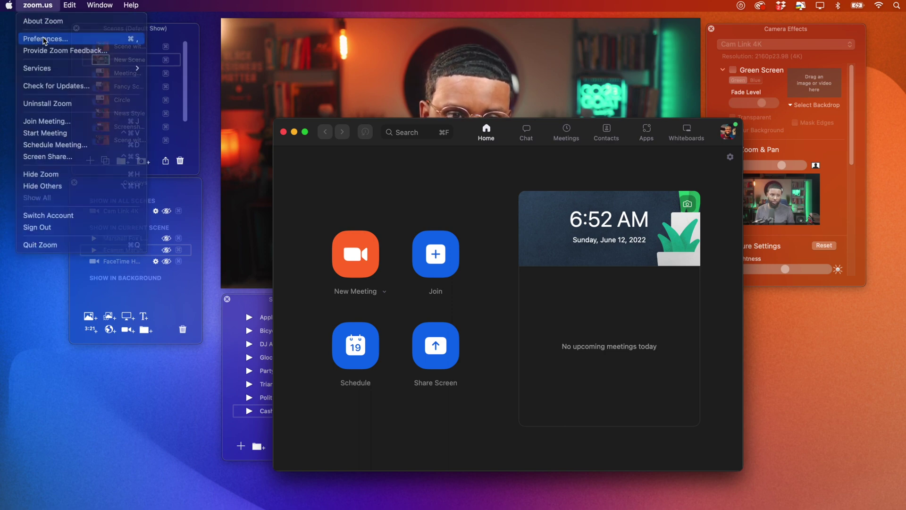
pyautogui.click(47, 36)
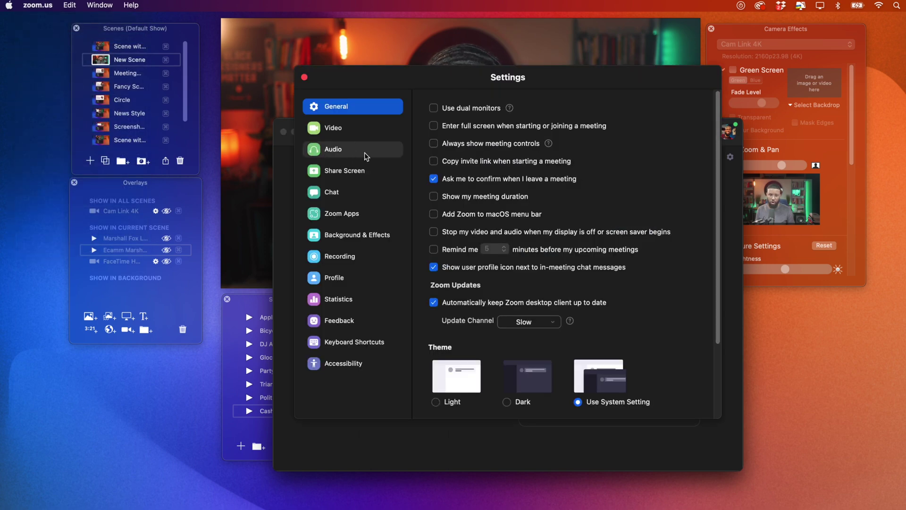
pyautogui.click(350, 154)
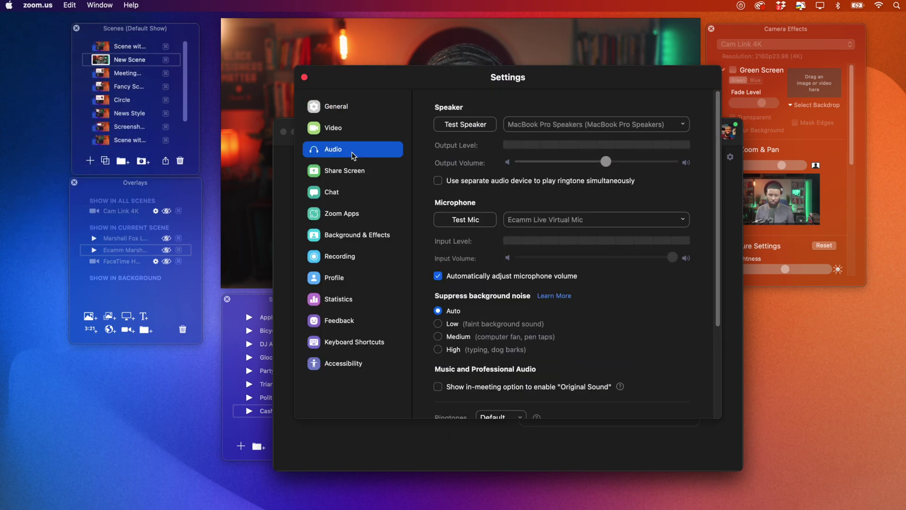
pyautogui.click(556, 222)
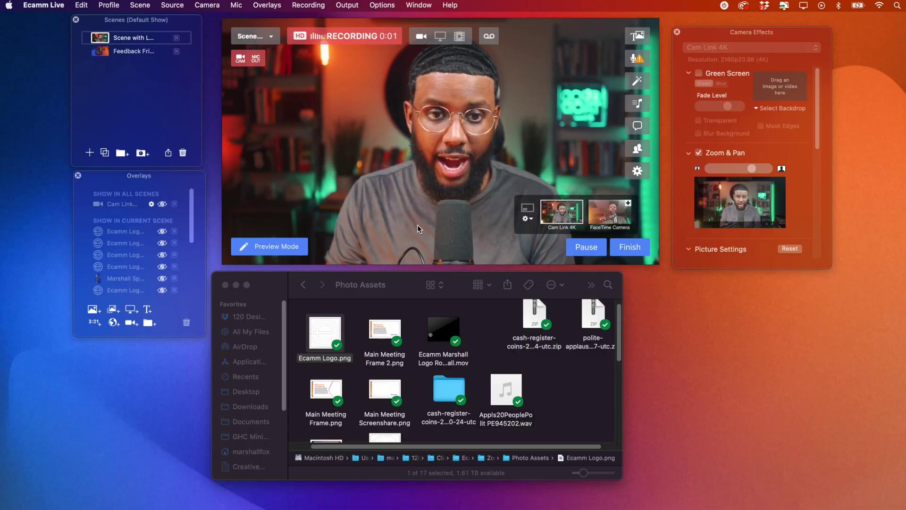
pyautogui.click(56, 5)
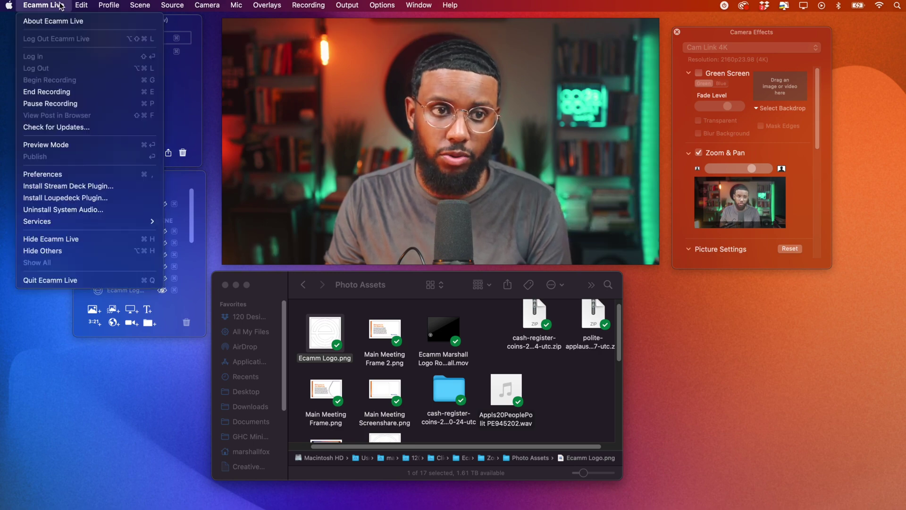
pyautogui.click(63, 176)
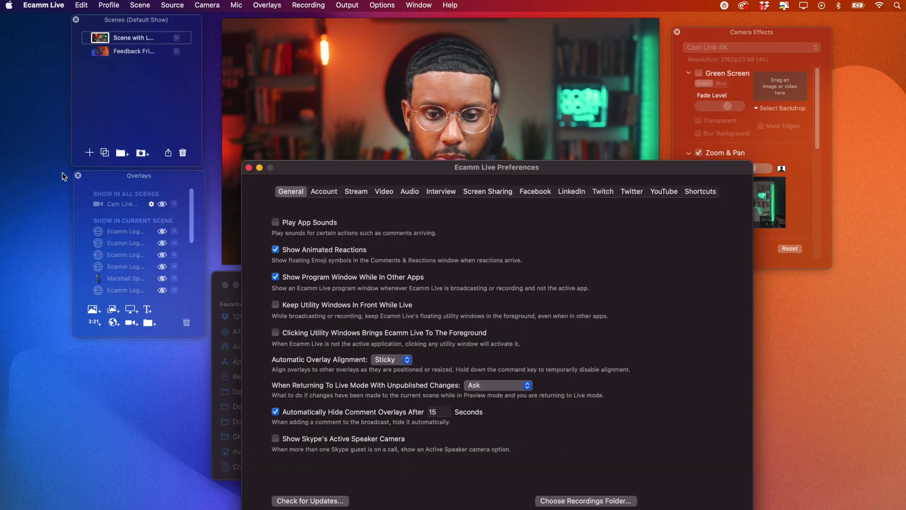
pyautogui.click(409, 191)
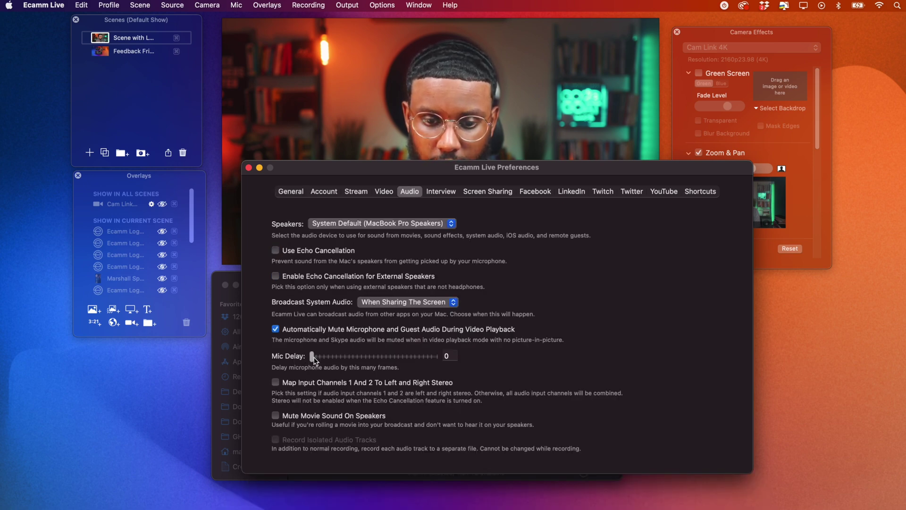
pyautogui.press('super+w')
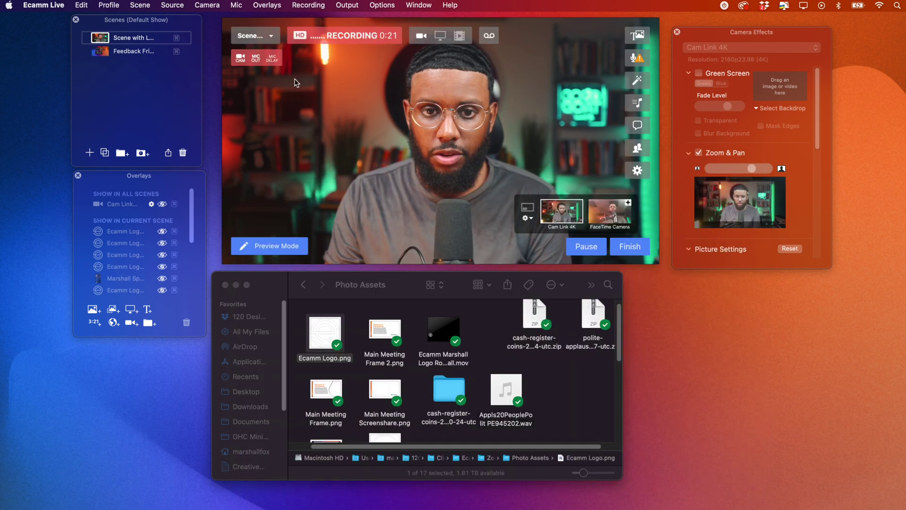
# Step: Set the Mic Delay to 30 frames, then back to 5 frames, and recheck it
pyautogui.click(273, 58)
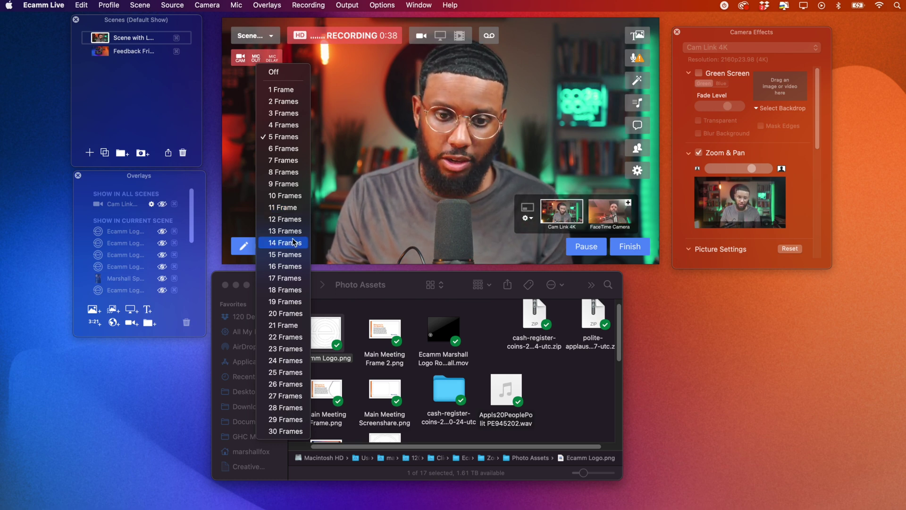
pyautogui.click(286, 431)
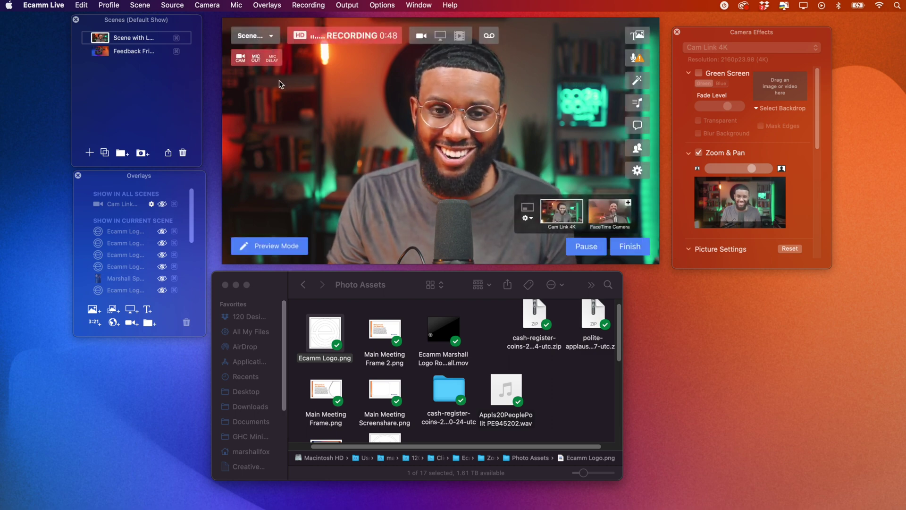
pyautogui.click(270, 57)
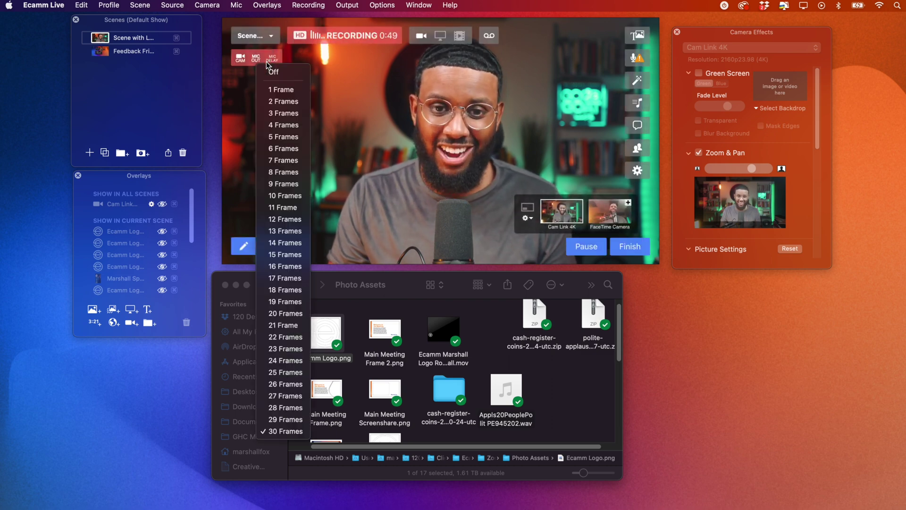
pyautogui.click(280, 129)
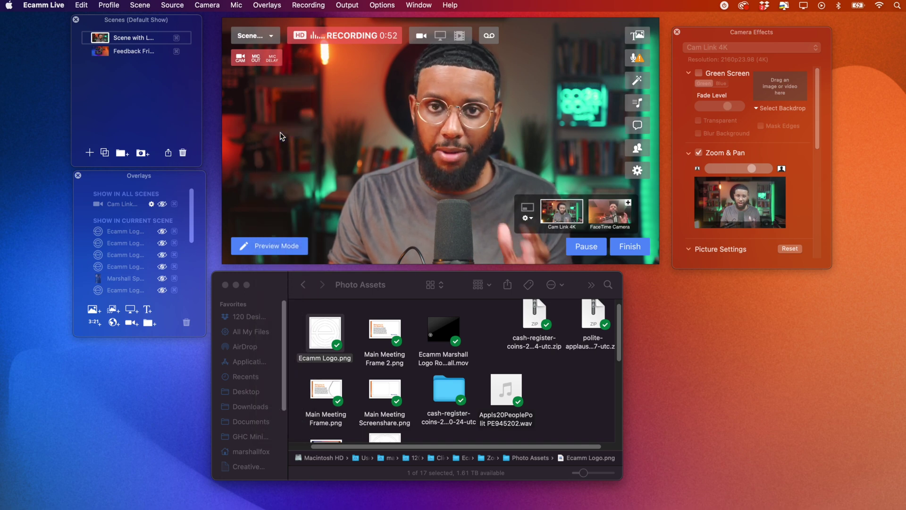
pyautogui.click(272, 59)
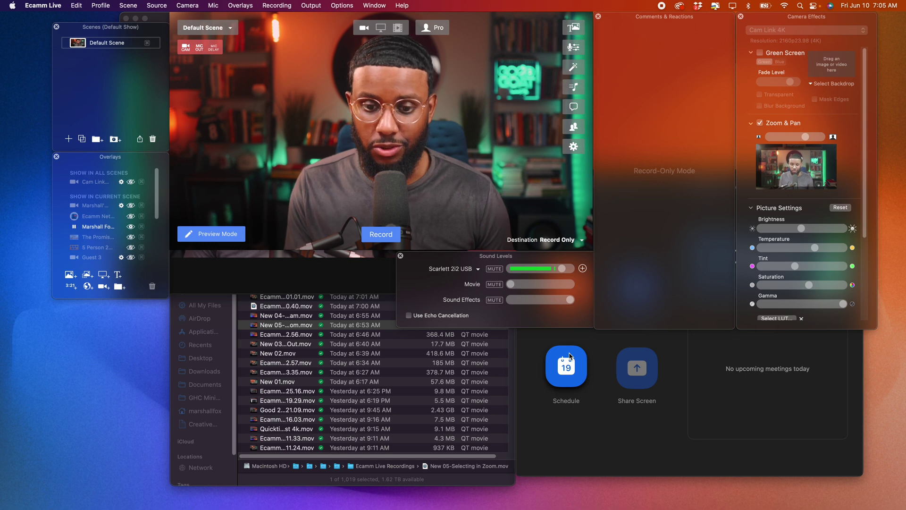
# Step: Check the Zoom meeting's camera feed, then keep Ecamm Live's destination on Record Only
pyautogui.click(361, 268)
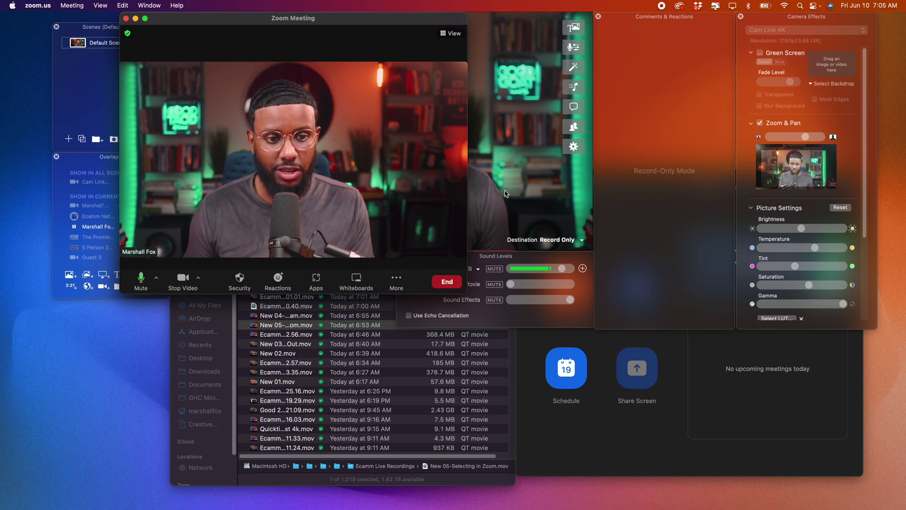
pyautogui.click(546, 238)
pyautogui.click(545, 238)
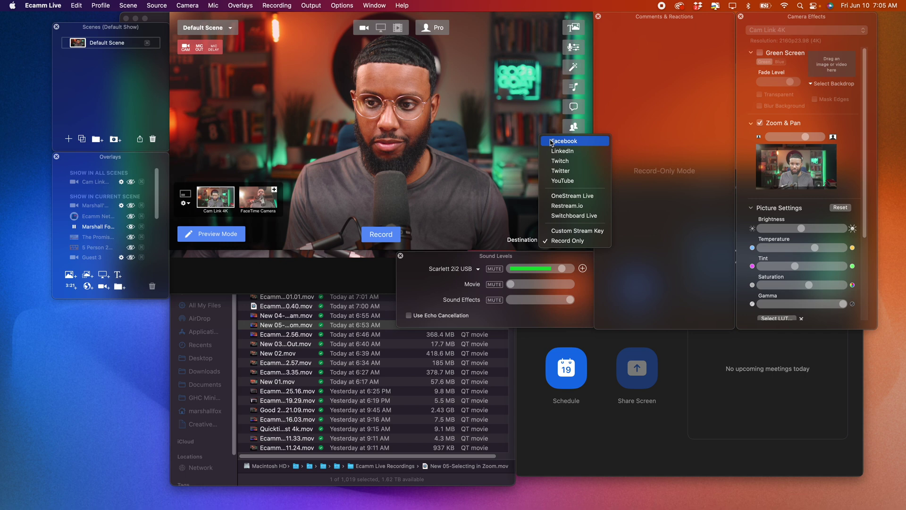
pyautogui.click(555, 242)
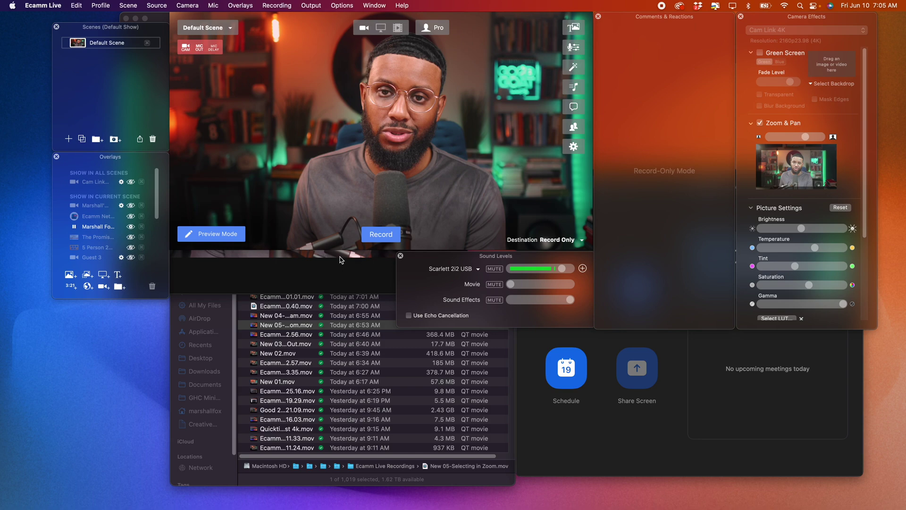
# Step: Select the newest recording file in the Ecamm Live Recordings Finder folder
pyautogui.click(229, 295)
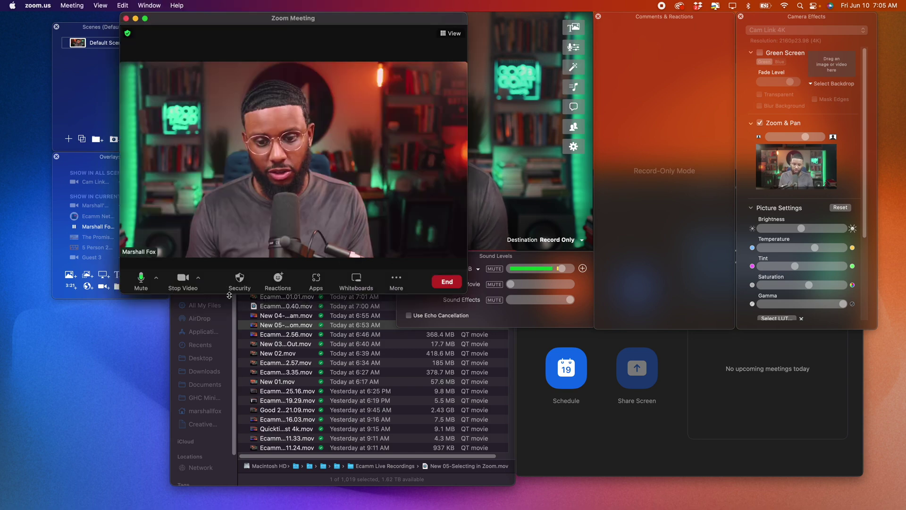
pyautogui.click(232, 364)
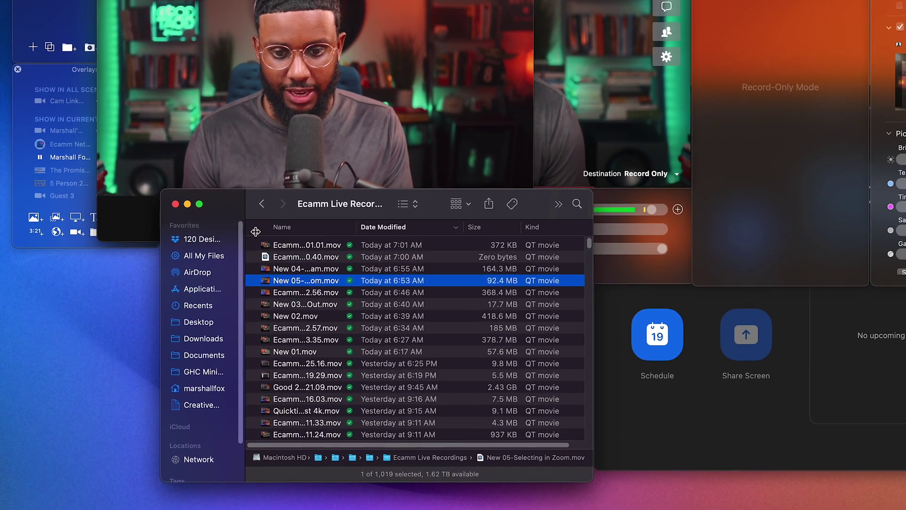
pyautogui.scroll(-3, 321, 292)
pyautogui.scroll(3, 302, 285)
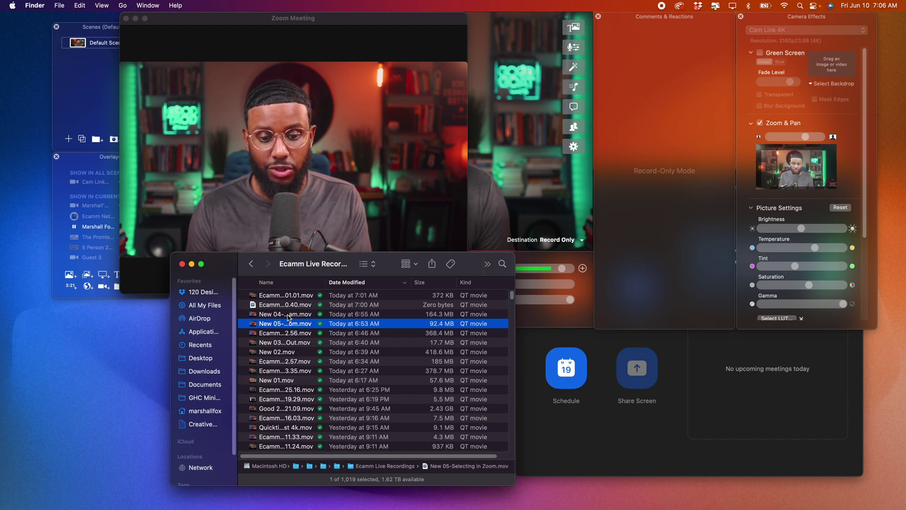
pyautogui.click(308, 296)
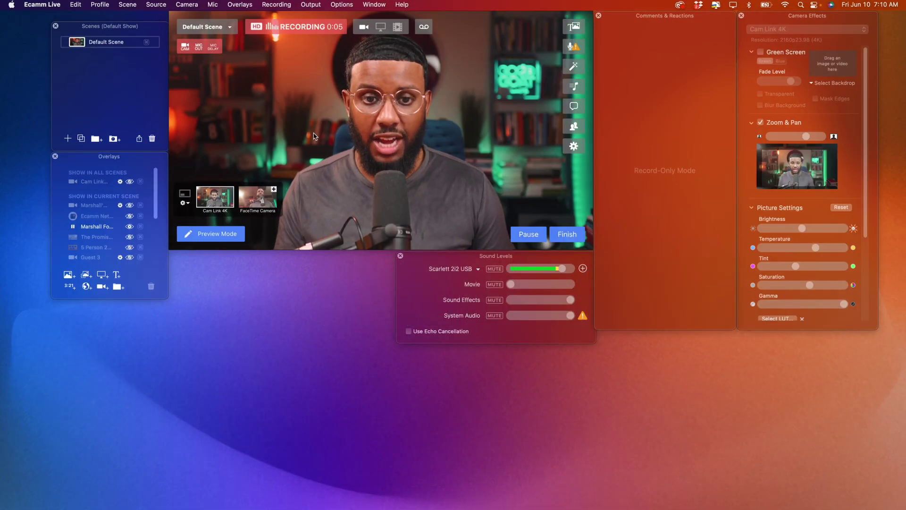
# Step: Resize the Scenes panel and dock it at top left, directly above Overlays
pyautogui.moveTo(137, 31); pyautogui.dragTo(259, 275)
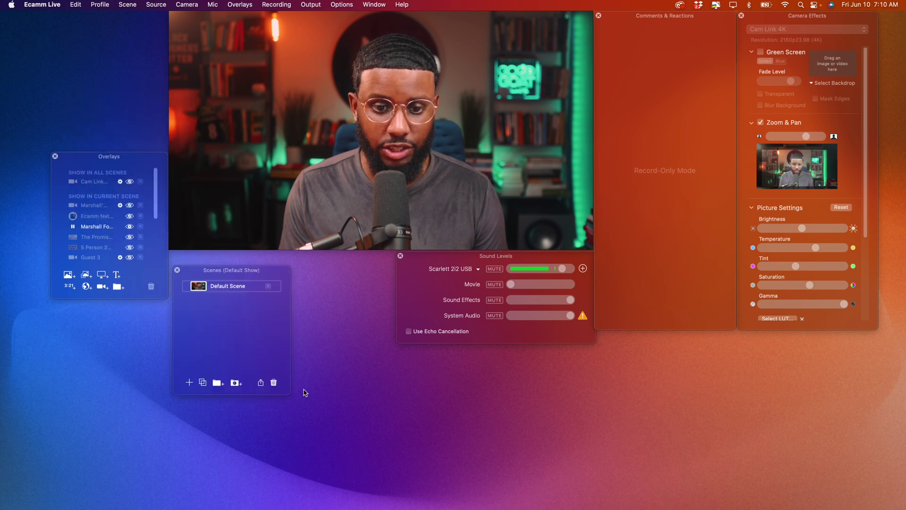
pyautogui.moveTo(288, 391)
pyautogui.mouseDown()
pyautogui.moveTo(293, 399)
pyautogui.moveTo(285, 397)
pyautogui.mouseUp()
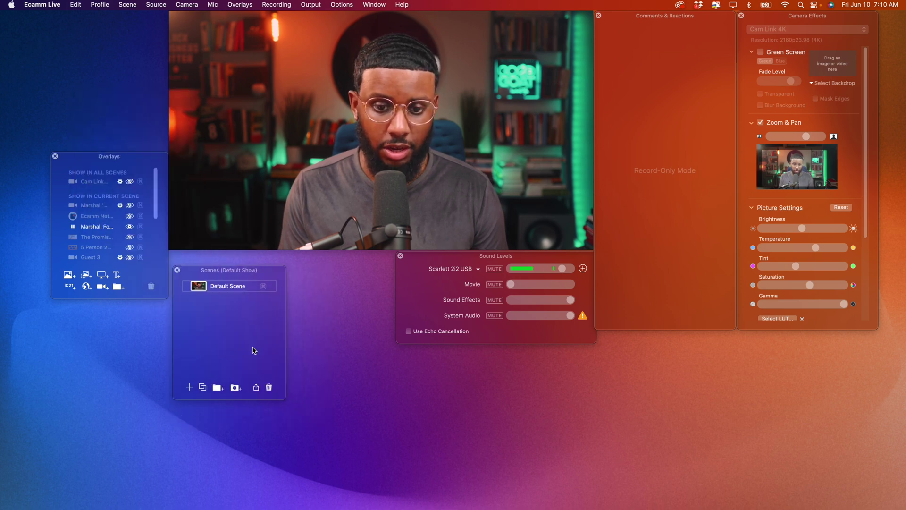
pyautogui.moveTo(253, 348); pyautogui.dragTo(137, 92)
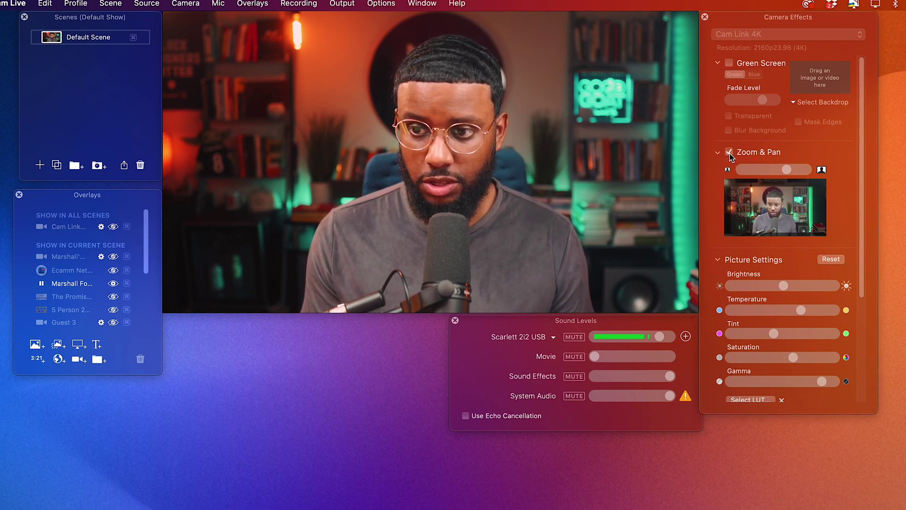
# Step: Turn off Zoom & Pan, reset Picture Settings, and remove the Honeymoon LUT on Cam Link 4K
pyautogui.click(729, 151)
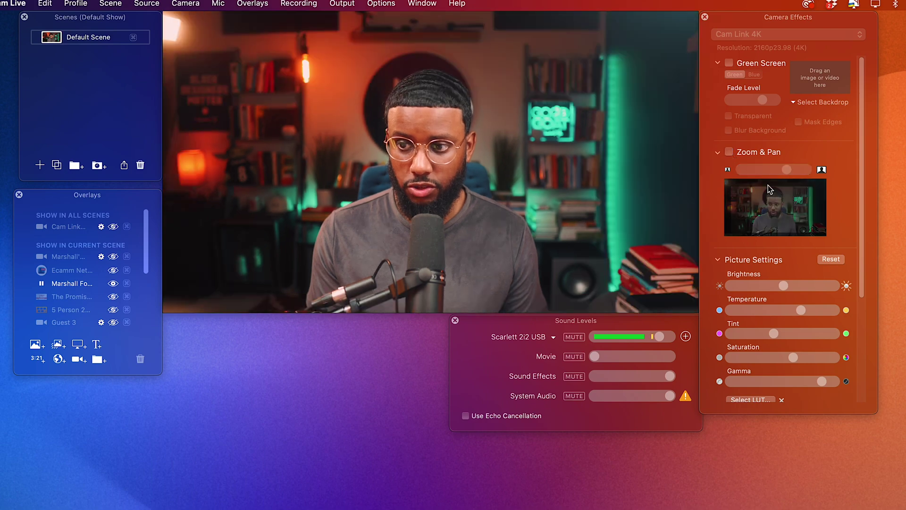
pyautogui.click(830, 259)
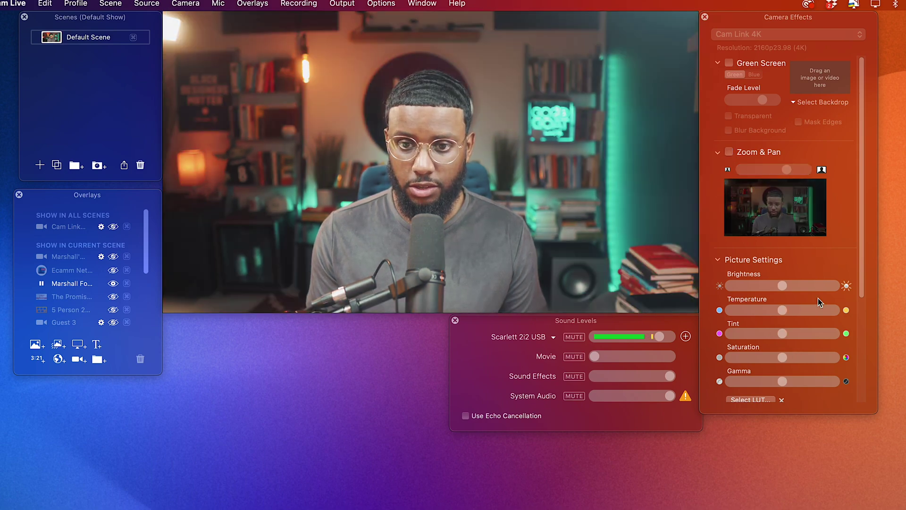
pyautogui.scroll(-3, 818, 298)
pyautogui.click(781, 350)
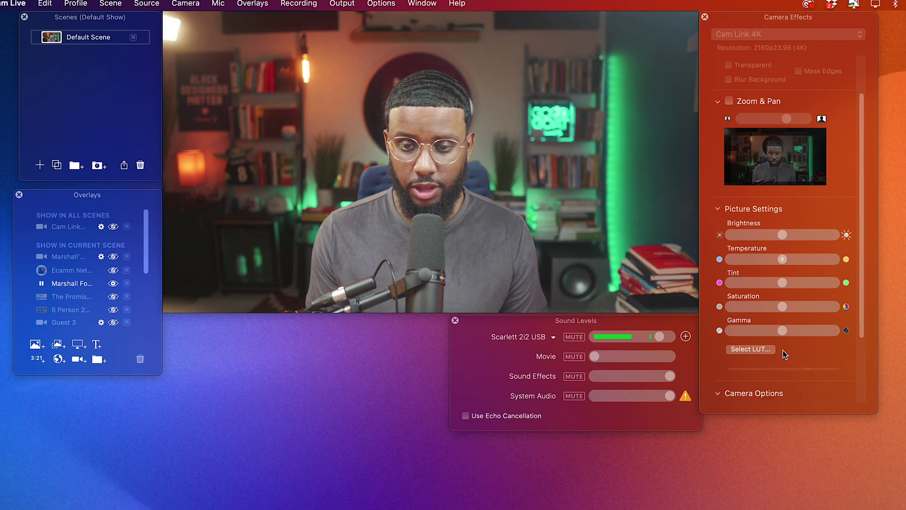
pyautogui.scroll(3, 811, 283)
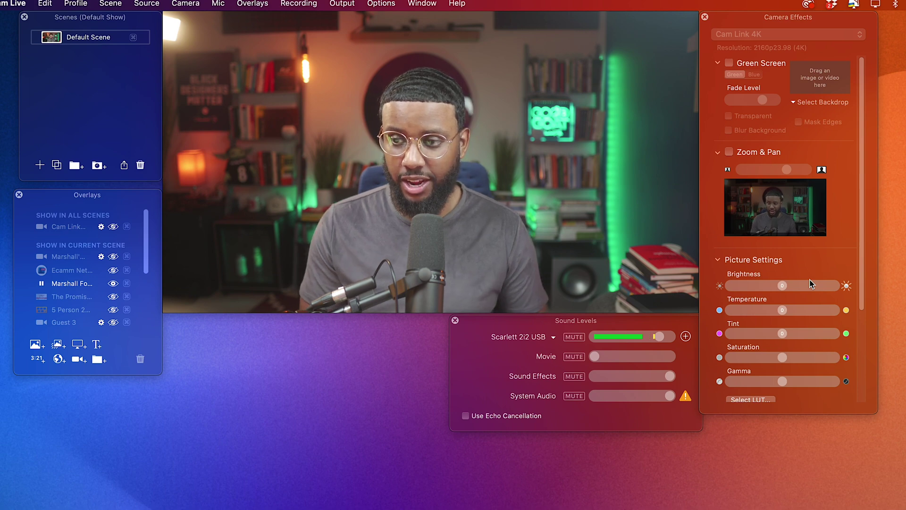
# Step: Enable Green Screen with the brick backdrop, turn on Mask Edges, and set Fade Level to 70
pyautogui.click(728, 63)
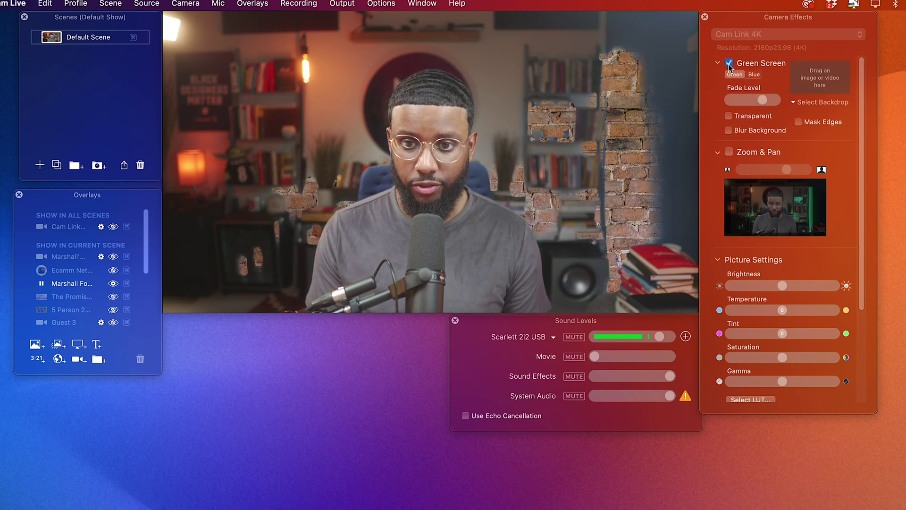
pyautogui.moveTo(595, 194)
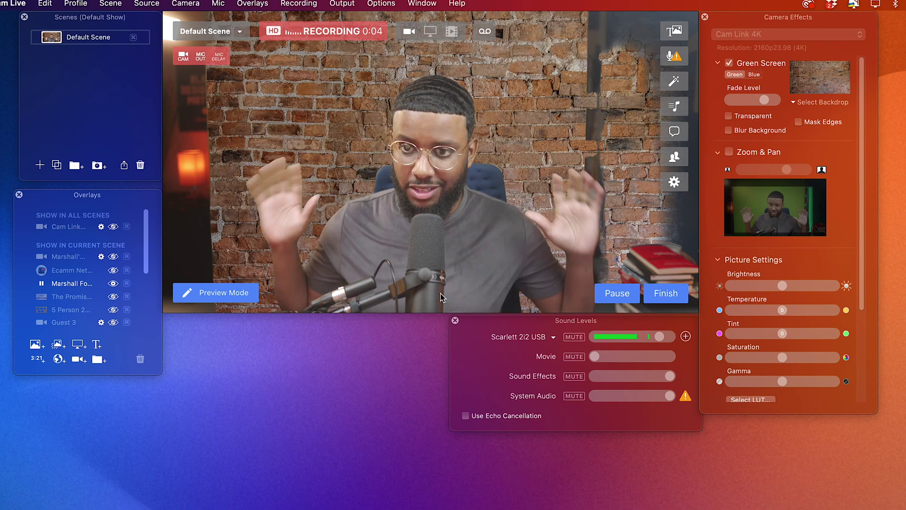
pyautogui.click(797, 123)
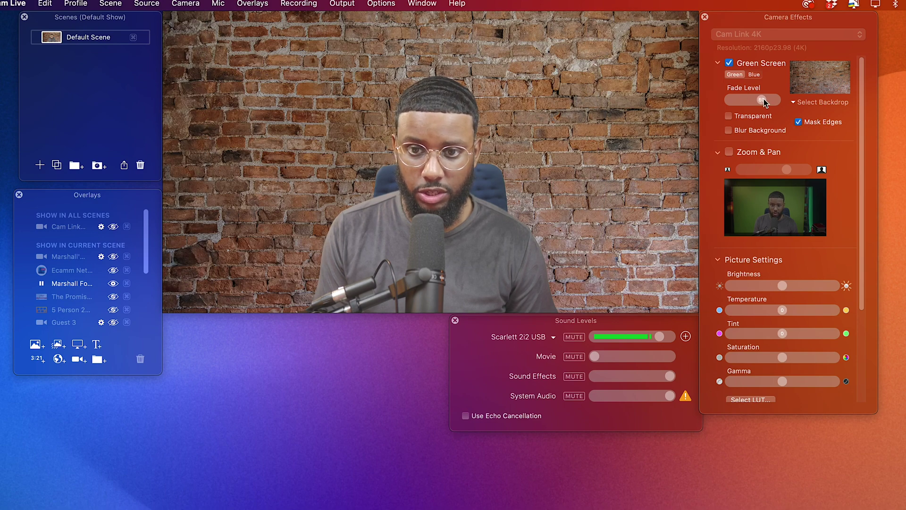
pyautogui.moveTo(765, 99); pyautogui.dragTo(763, 98)
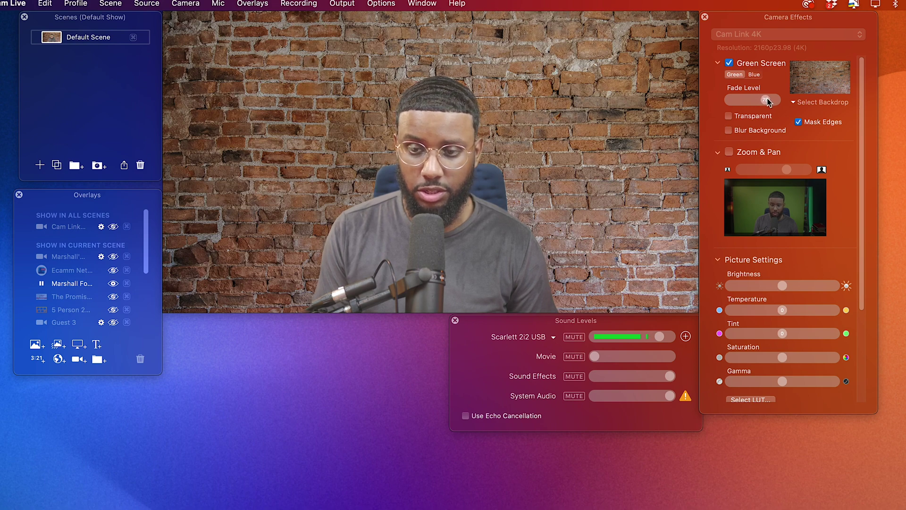
# Step: Try the Castle and Modern House backdrops, then enable Blur Background at 88
pyautogui.click(835, 102)
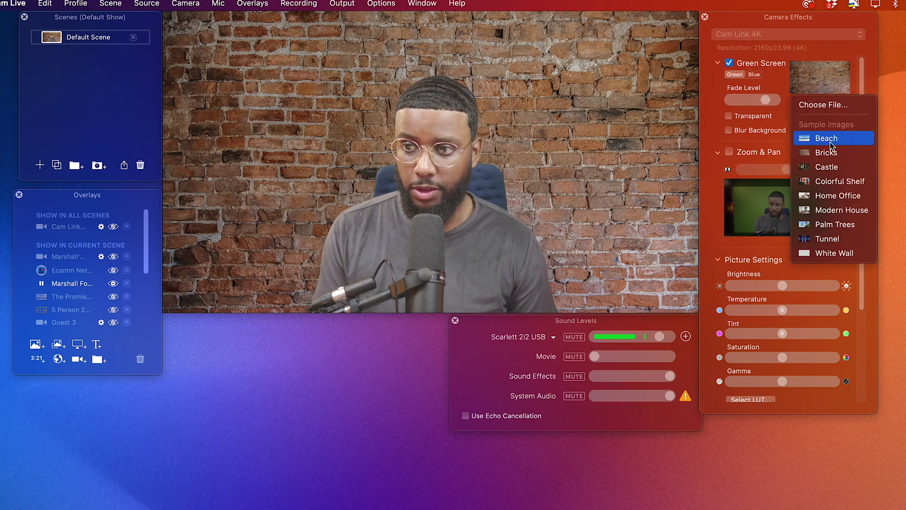
pyautogui.click(830, 165)
pyautogui.click(829, 103)
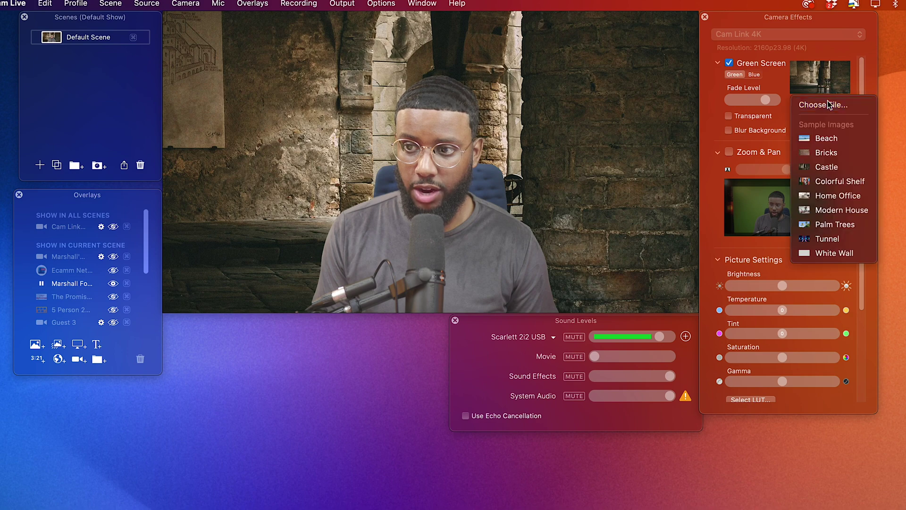
pyautogui.click(829, 210)
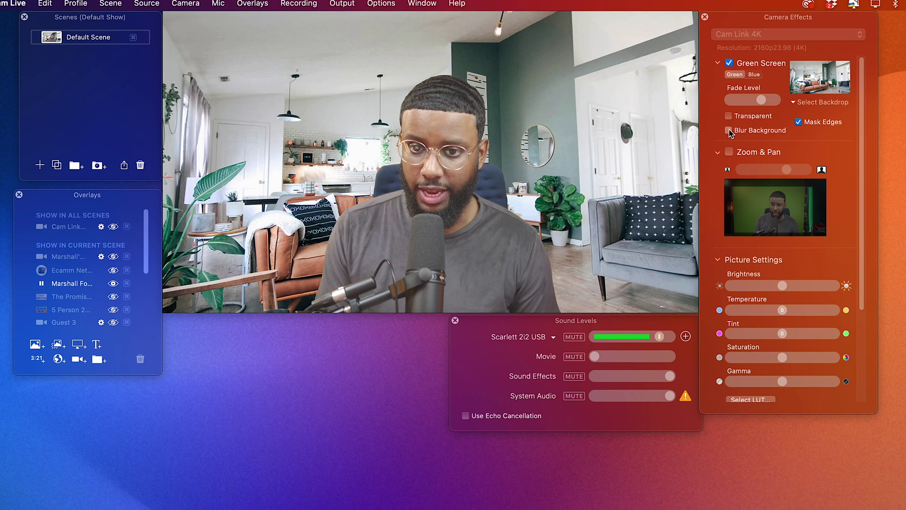
pyautogui.click(729, 131)
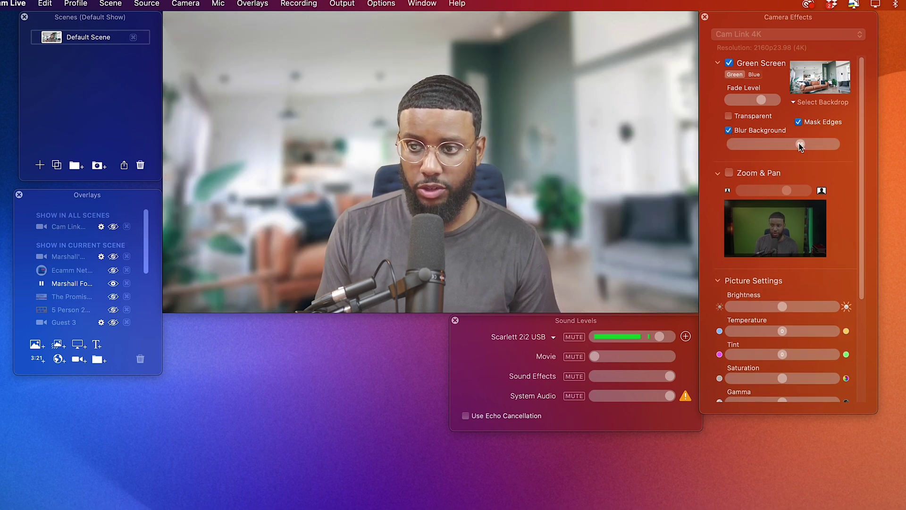
pyautogui.moveTo(801, 147)
pyautogui.mouseDown()
pyautogui.moveTo(755, 144)
pyautogui.moveTo(803, 153)
pyautogui.mouseUp()
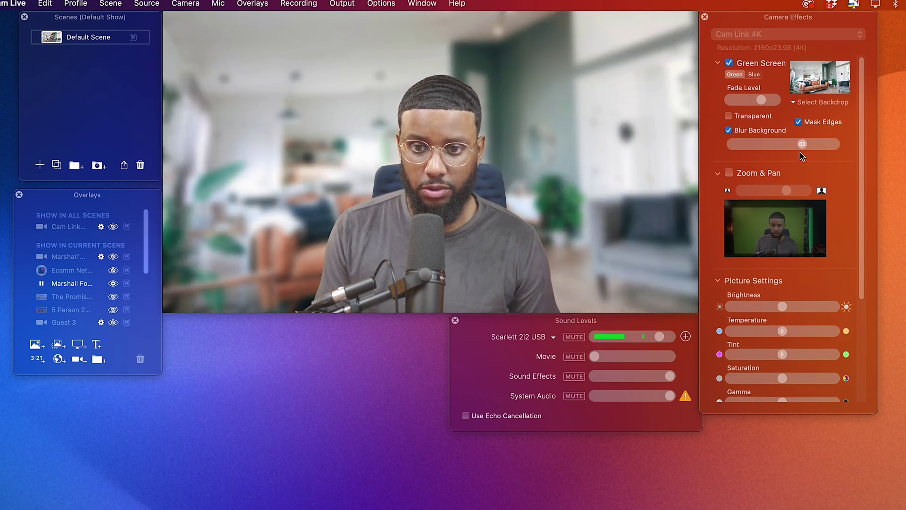
# Step: Switch the backdrop to Tunnel and browse for a custom backdrop file
pyautogui.click(822, 102)
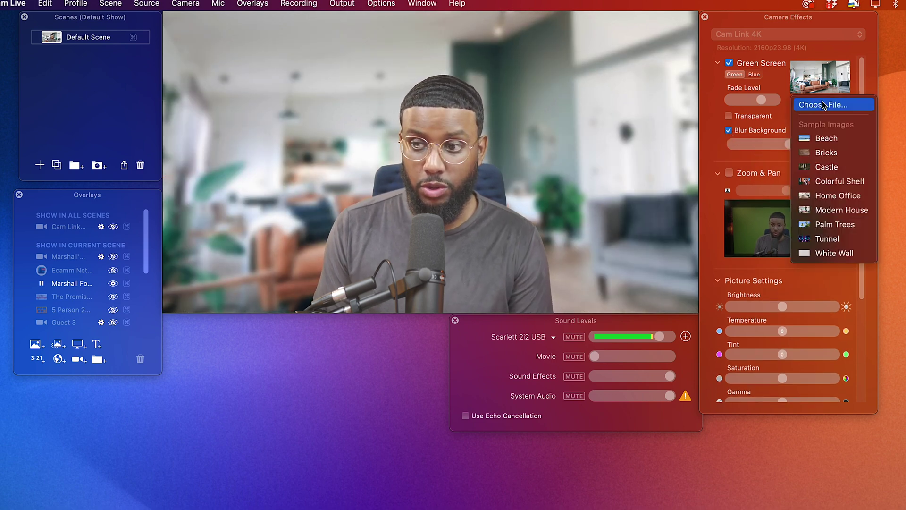
pyautogui.click(818, 240)
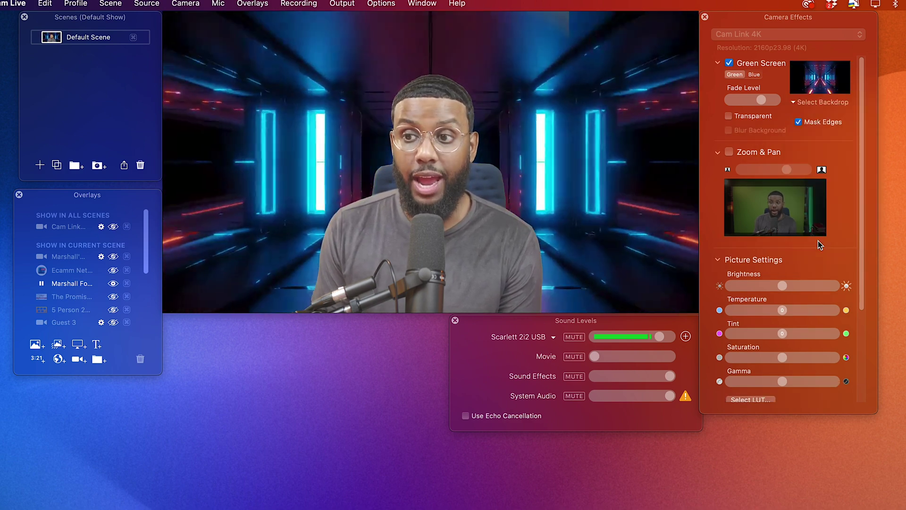
pyautogui.click(819, 80)
pyautogui.scroll(-3, 732, 289)
pyautogui.scroll(3, 734, 289)
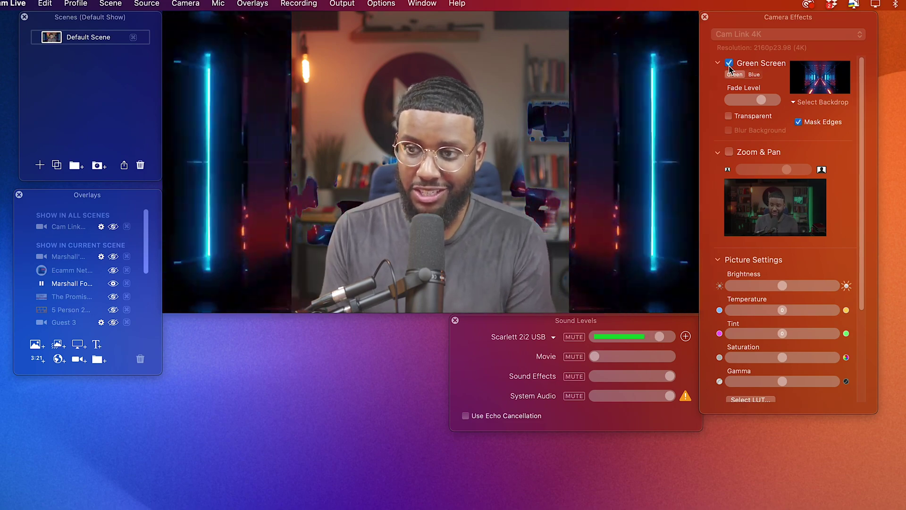
# Step: Turn off Green Screen, enable Zoom & Pan, zoom in slightly and pan onto the presenter
pyautogui.click(730, 64)
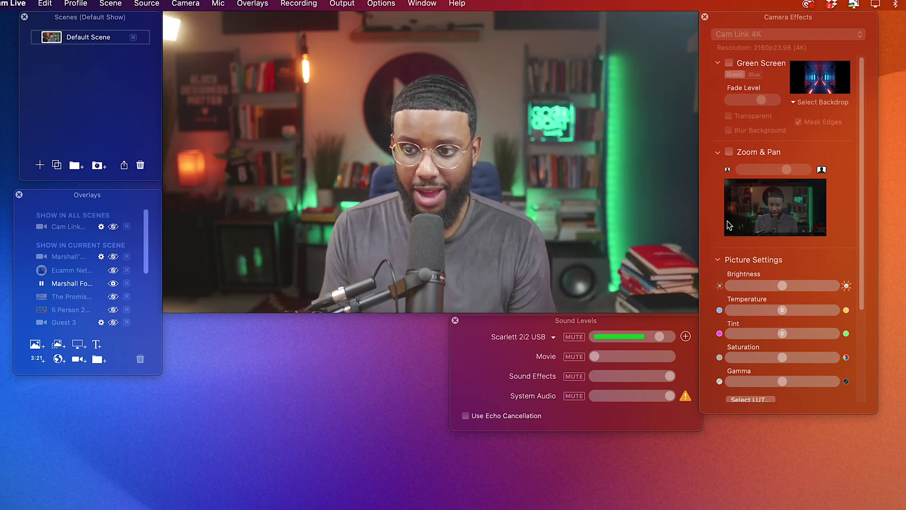
pyautogui.click(730, 153)
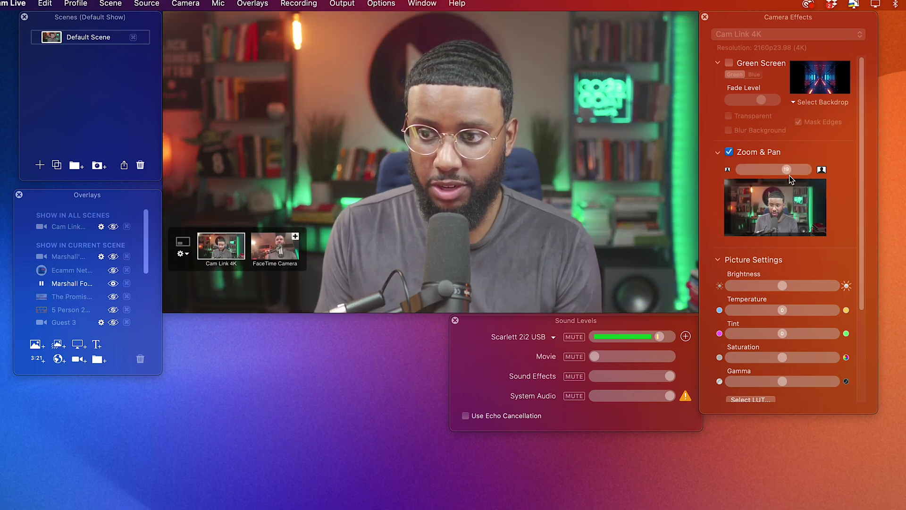
pyautogui.moveTo(786, 170)
pyautogui.mouseDown()
pyautogui.moveTo(770, 171)
pyautogui.moveTo(788, 176)
pyautogui.mouseUp()
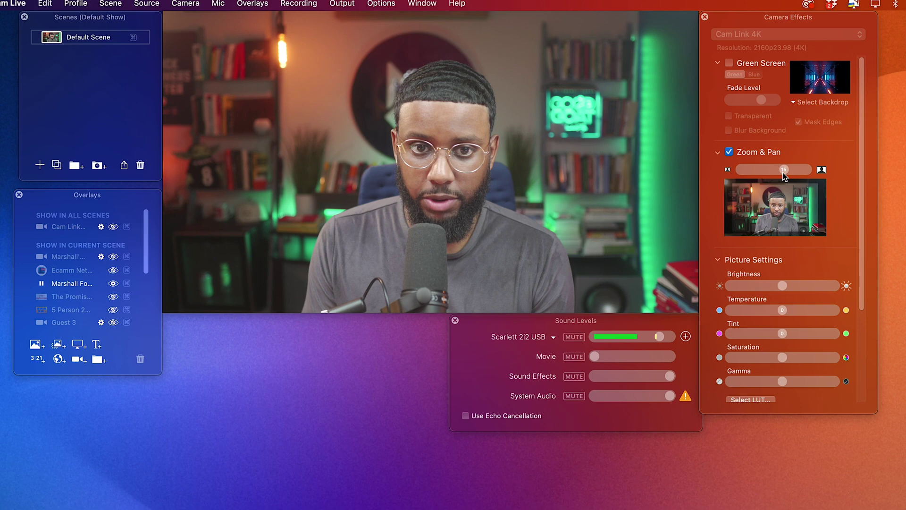
pyautogui.moveTo(773, 195); pyautogui.dragTo(772, 207)
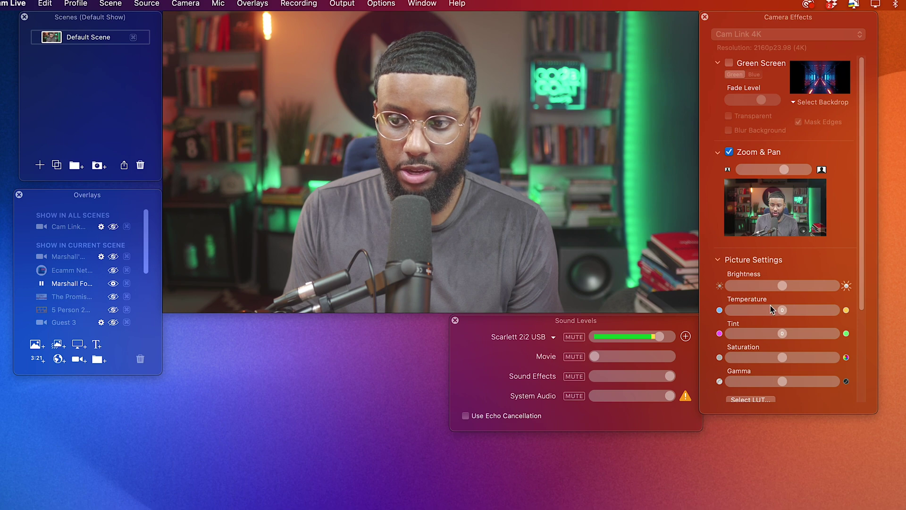
# Step: In Picture Settings, brighten the image slightly, raise gamma to 32 and cool the temperature
pyautogui.scroll(-4, 740, 276)
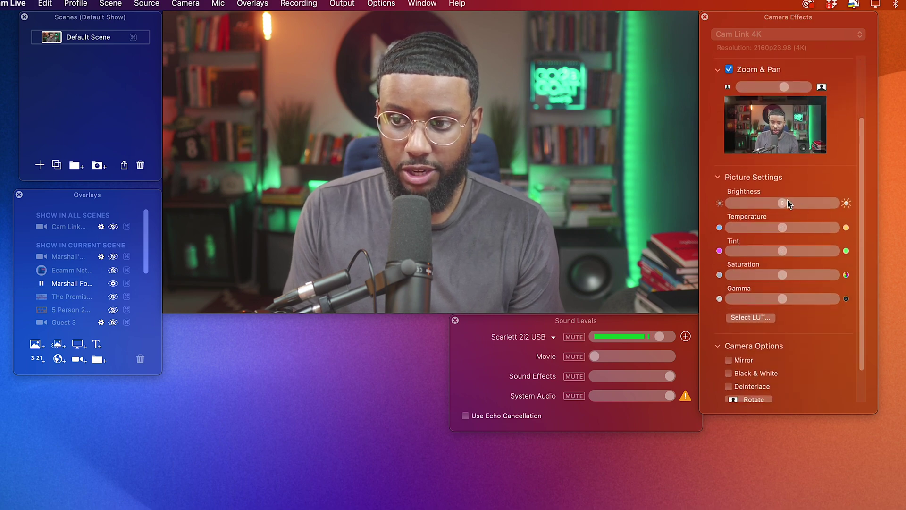
pyautogui.moveTo(782, 204); pyautogui.dragTo(792, 227)
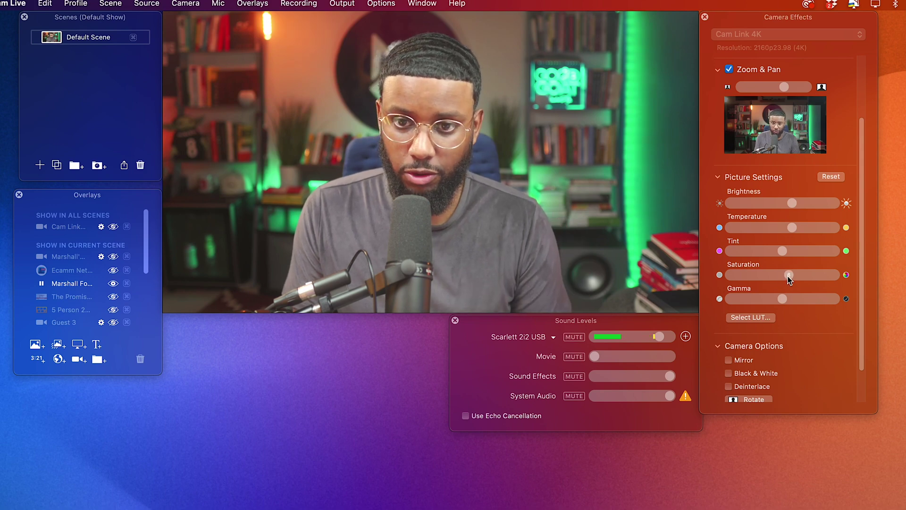
pyautogui.moveTo(781, 300); pyautogui.dragTo(813, 305)
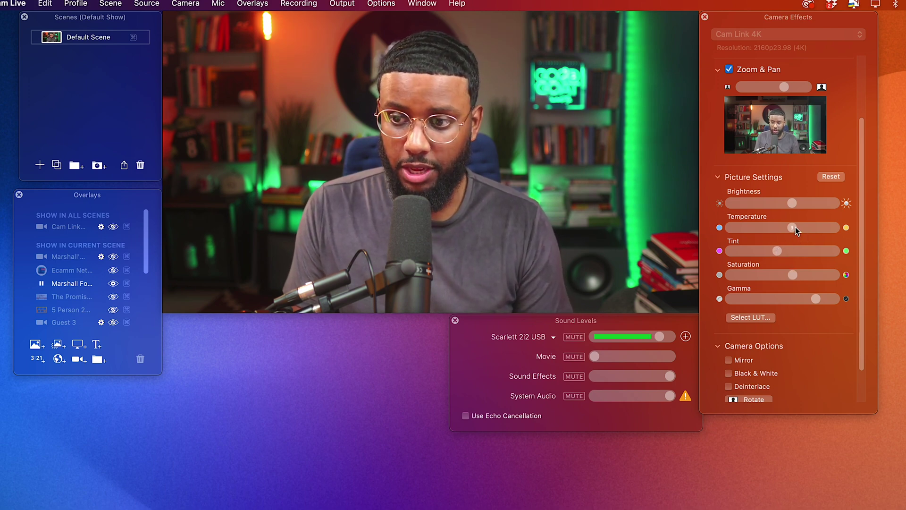
pyautogui.moveTo(795, 226); pyautogui.dragTo(791, 227)
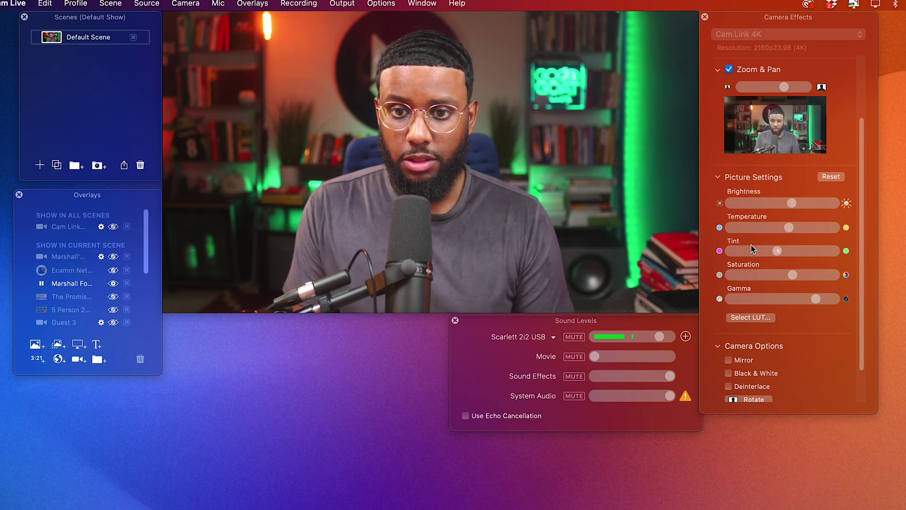
pyautogui.scroll(-2, 752, 249)
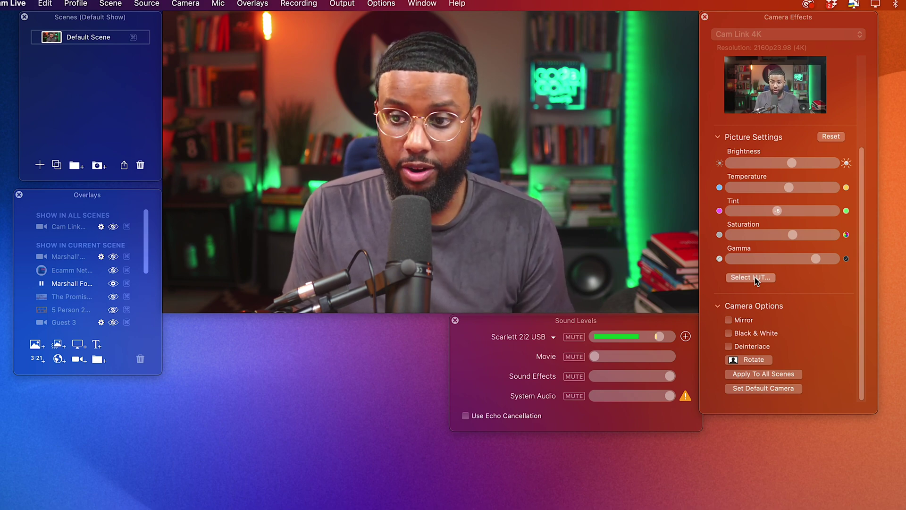
# Step: Load the Honeymoon 01_S.cube LUT onto the camera
pyautogui.click(754, 277)
pyautogui.scroll(-5, 750, 191)
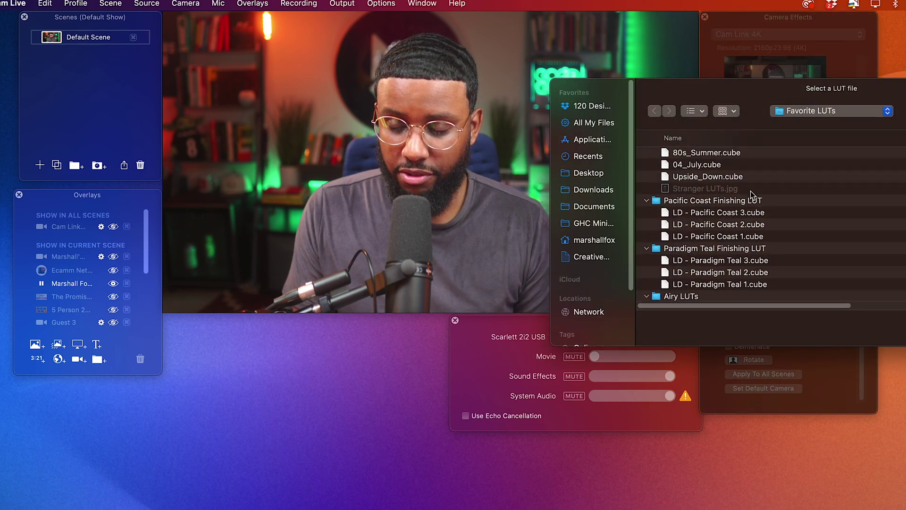
pyautogui.scroll(-15, 751, 194)
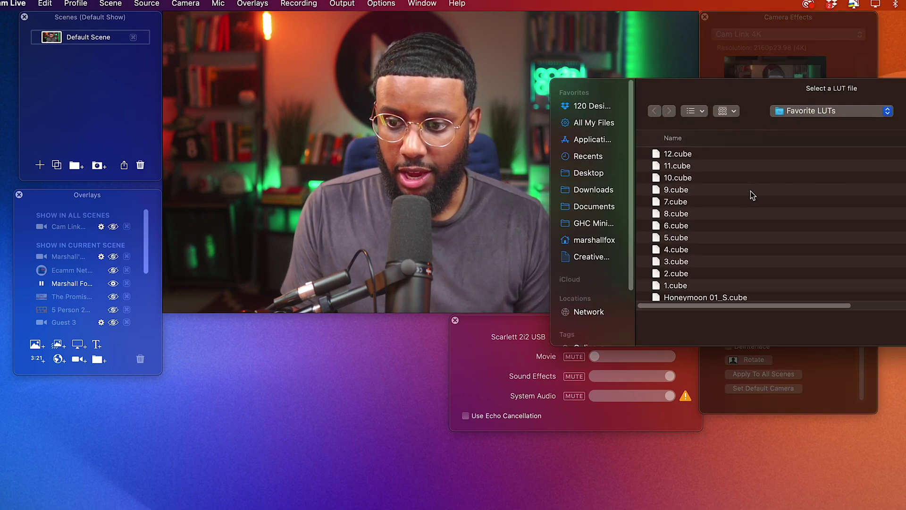
pyautogui.click(735, 240)
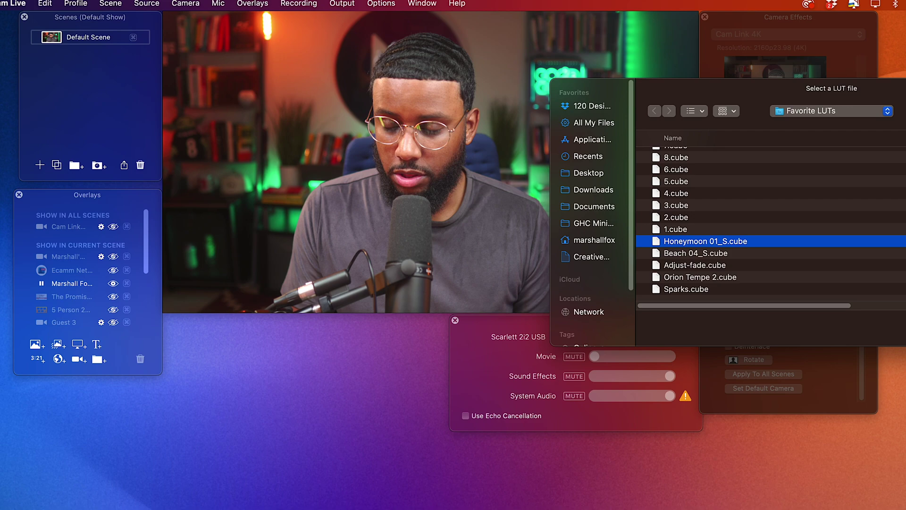
pyautogui.press('Return')
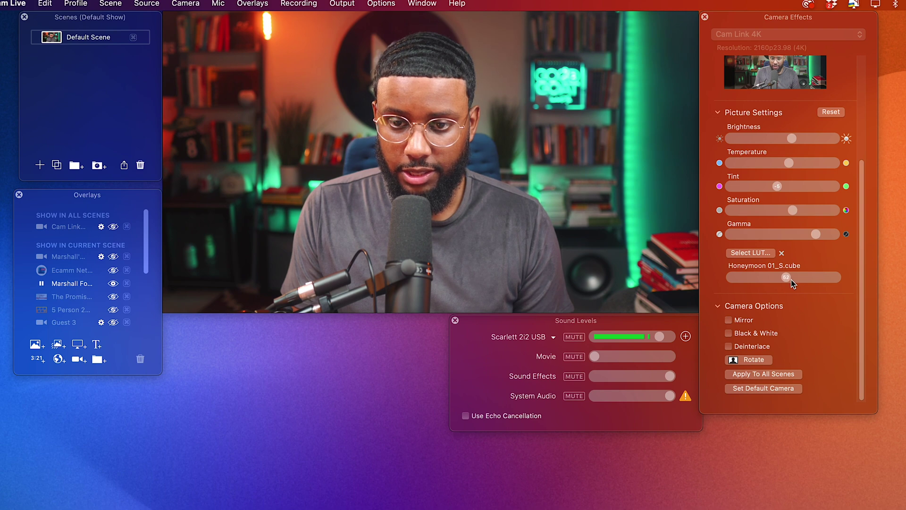
# Step: Set the LUT strength to about 60 and nudge gamma slightly lower
pyautogui.moveTo(791, 280); pyautogui.dragTo(716, 280)
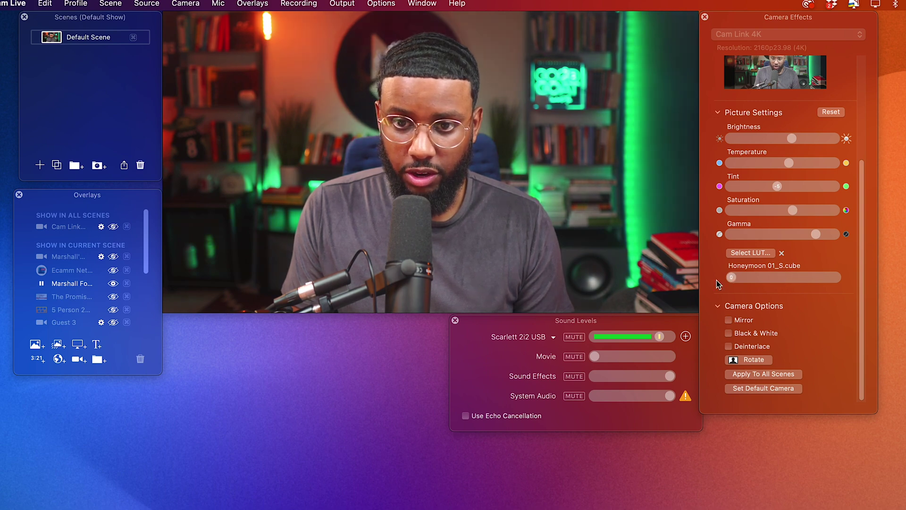
pyautogui.moveTo(784, 285); pyautogui.dragTo(808, 278)
pyautogui.scroll(3, 805, 286)
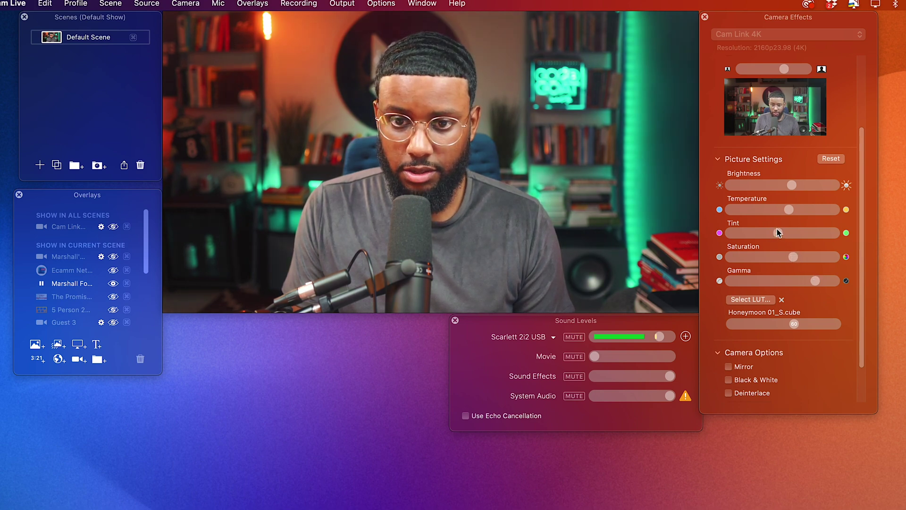
pyautogui.scroll(-3, 779, 255)
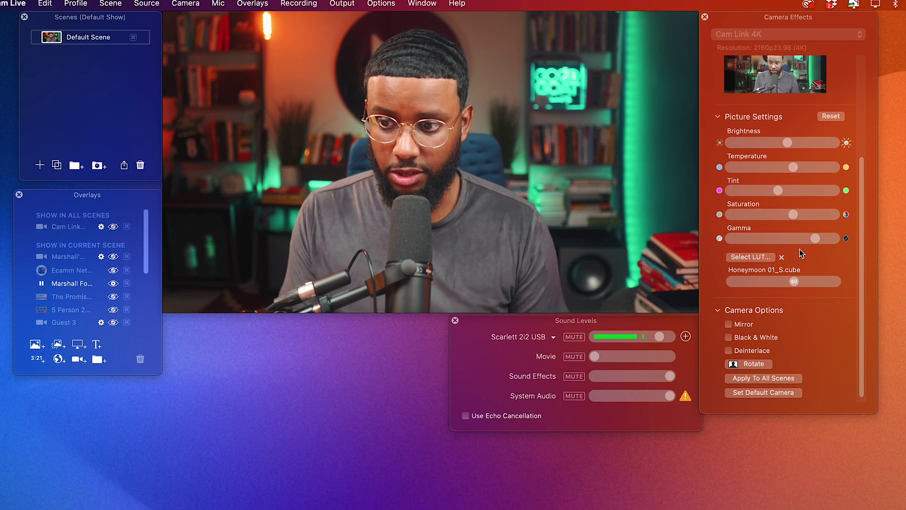
pyautogui.moveTo(816, 242); pyautogui.dragTo(815, 239)
pyautogui.moveTo(577, 211)
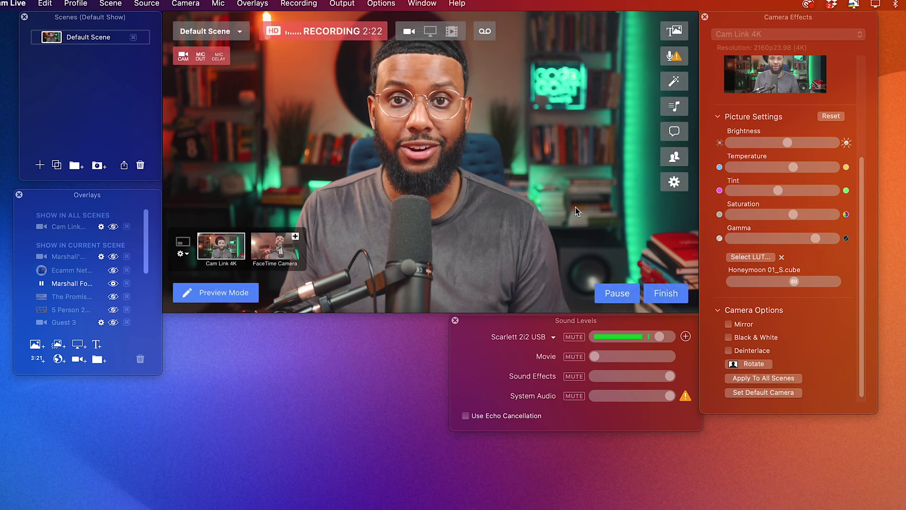
pyautogui.scroll(3, 795, 180)
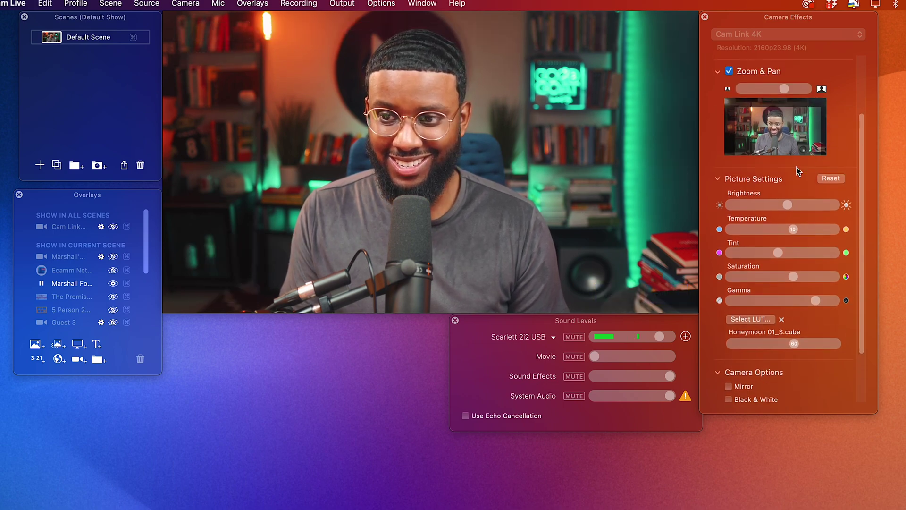
pyautogui.scroll(-3, 784, 198)
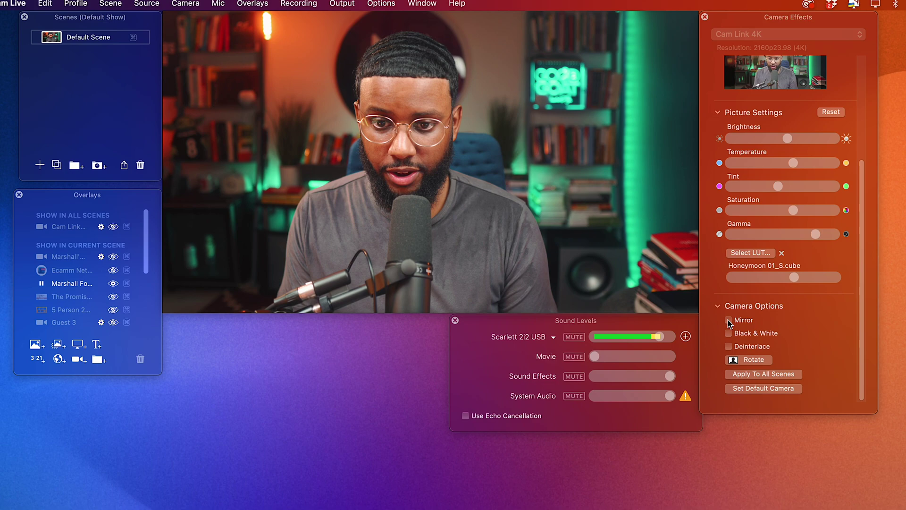
pyautogui.click(728, 320)
pyautogui.click(728, 320)
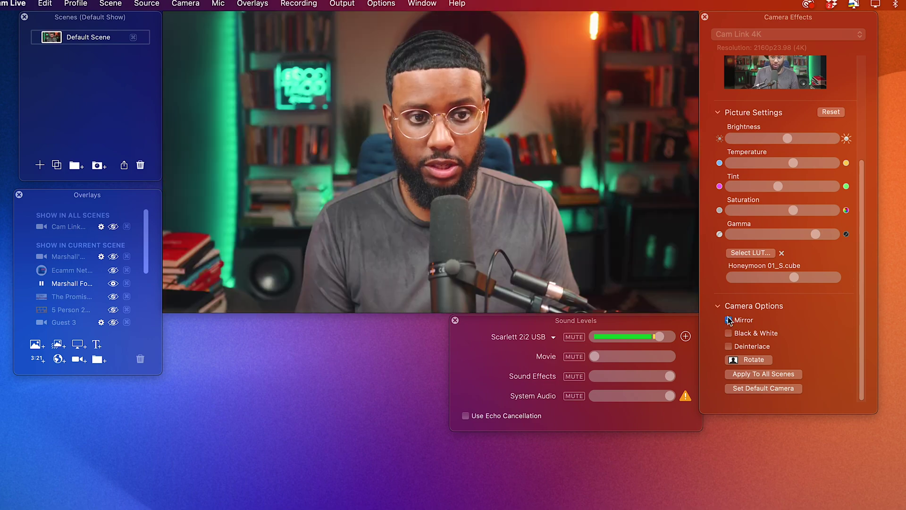
pyautogui.click(728, 320)
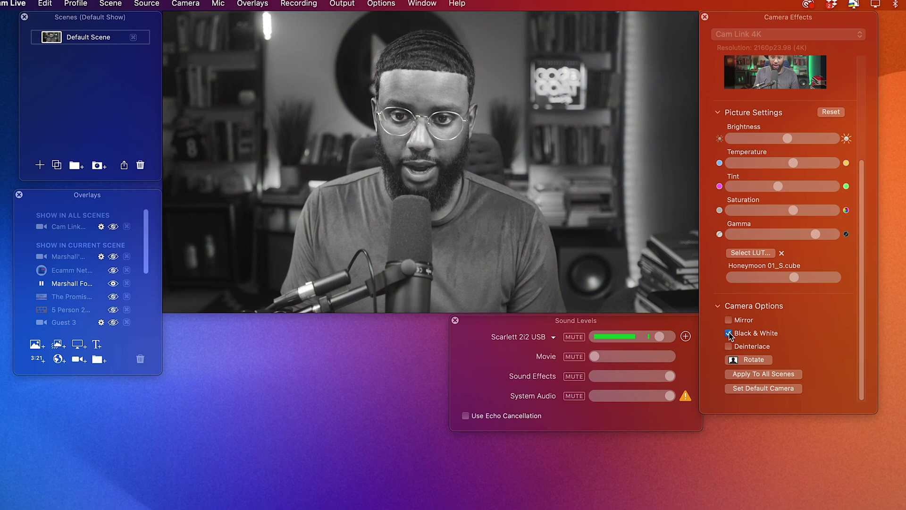
pyautogui.click(729, 333)
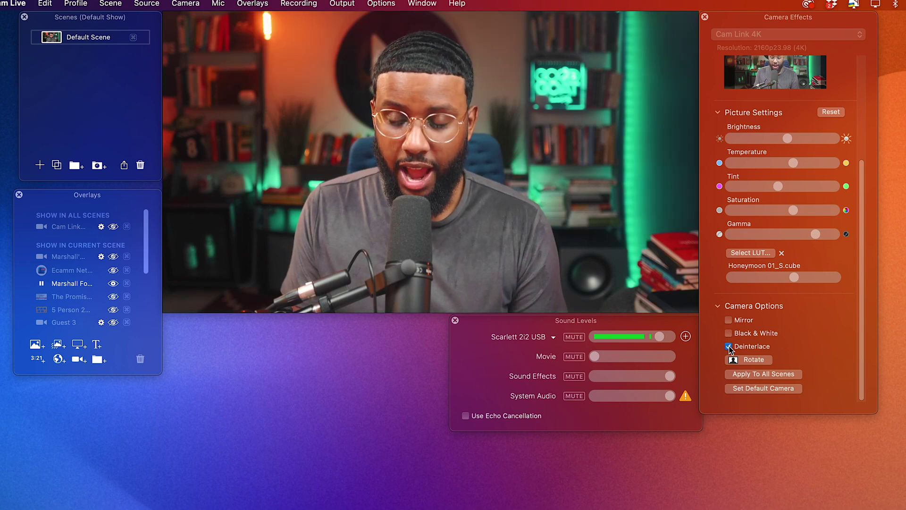
pyautogui.click(729, 346)
pyautogui.click(750, 360)
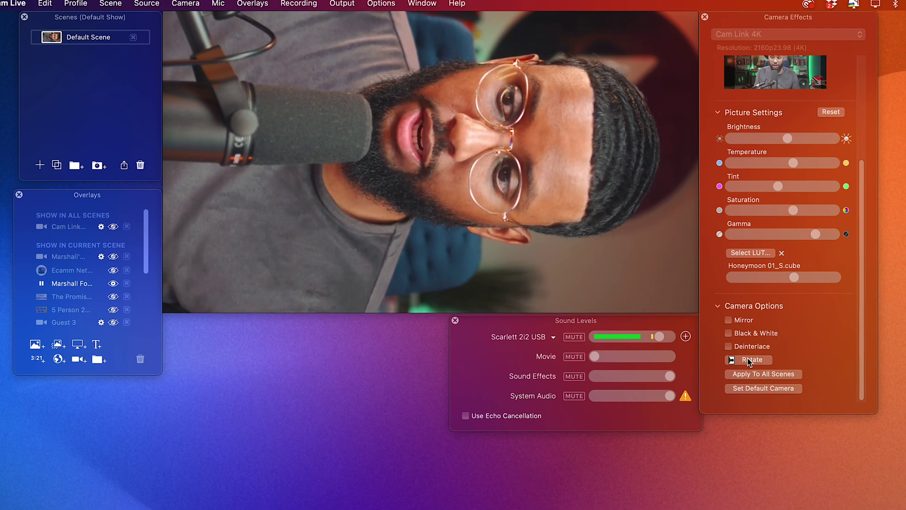
pyautogui.click(746, 358)
pyautogui.click(746, 358)
pyautogui.click(745, 358)
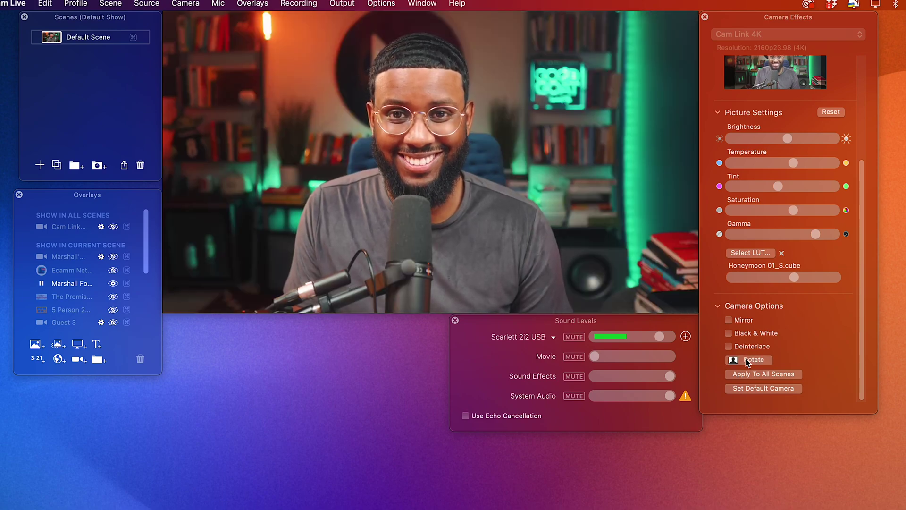
pyautogui.scroll(4, 754, 353)
# Step: Scroll down the Ecamm Live panel while the camera feeds the Zoom meeting
pyautogui.scroll(-4, 755, 353)
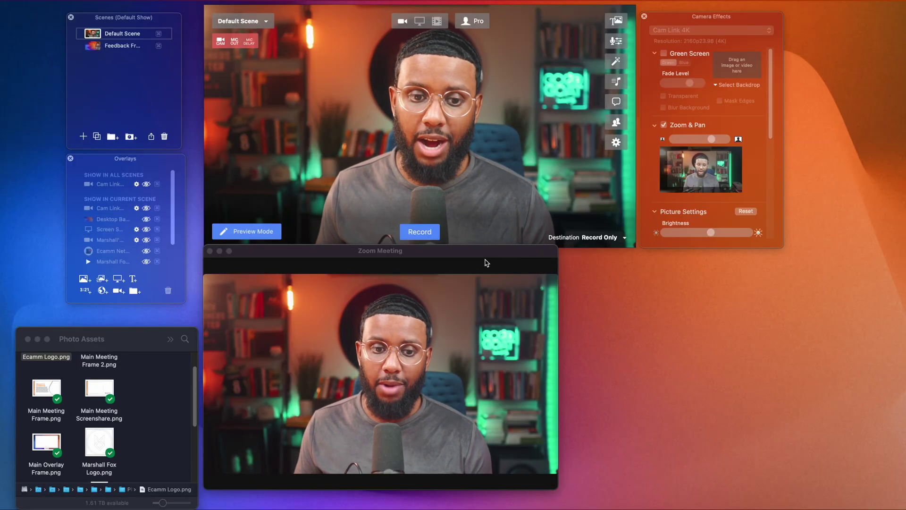
# Step: Shift the scenes panel slightly left and check the window commands list
pyautogui.moveTo(463, 192)
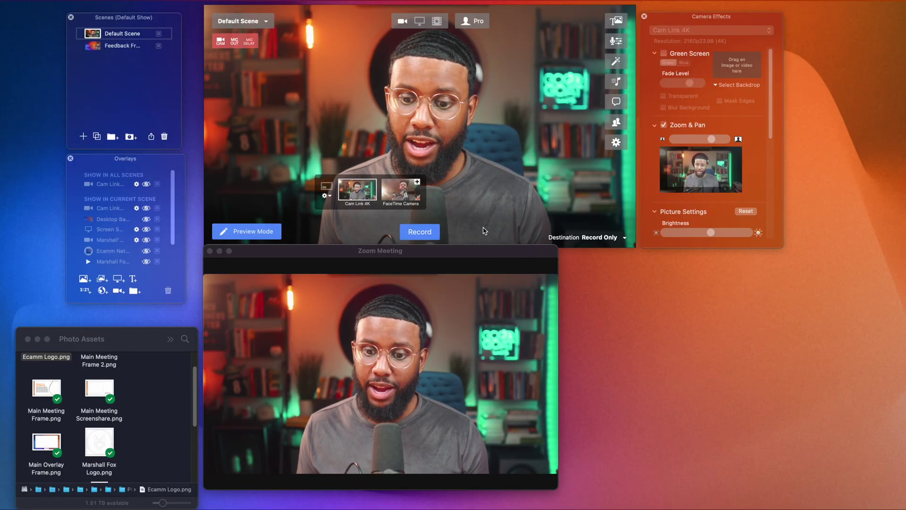
pyautogui.moveTo(449, 349)
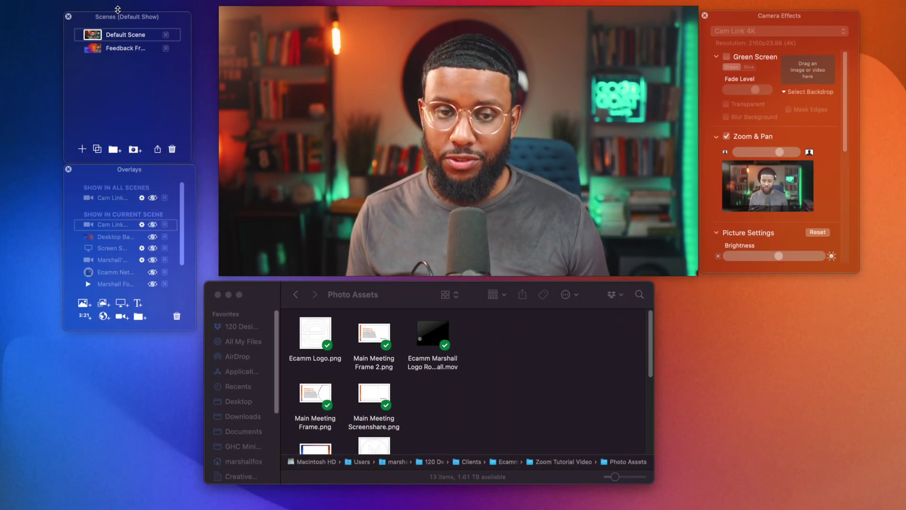
pyautogui.moveTo(146, 16)
pyautogui.mouseDown()
pyautogui.moveTo(135, 19)
pyautogui.moveTo(143, 18)
pyautogui.mouseUp()
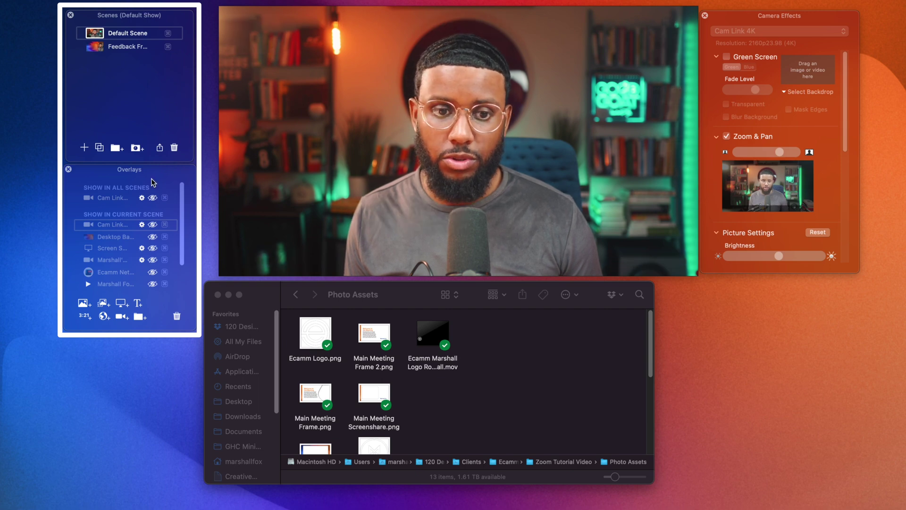
pyautogui.click(405, 0)
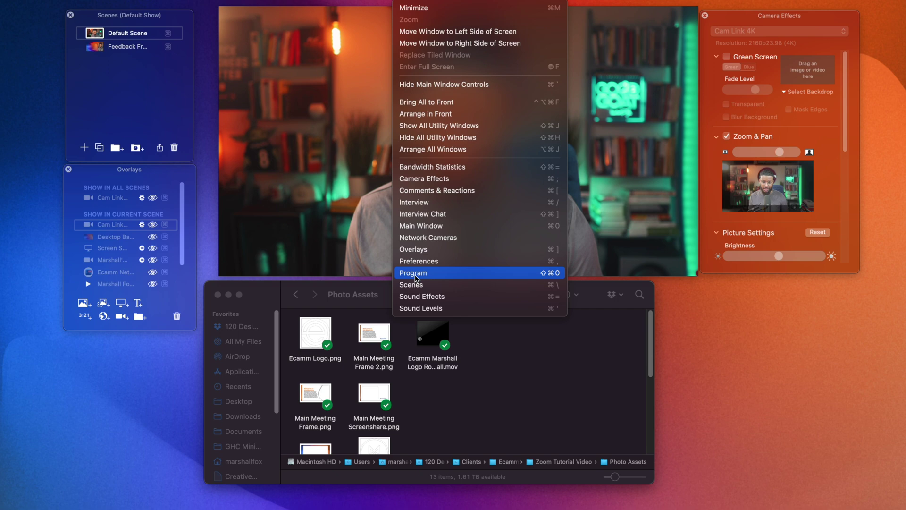
pyautogui.click(179, 103)
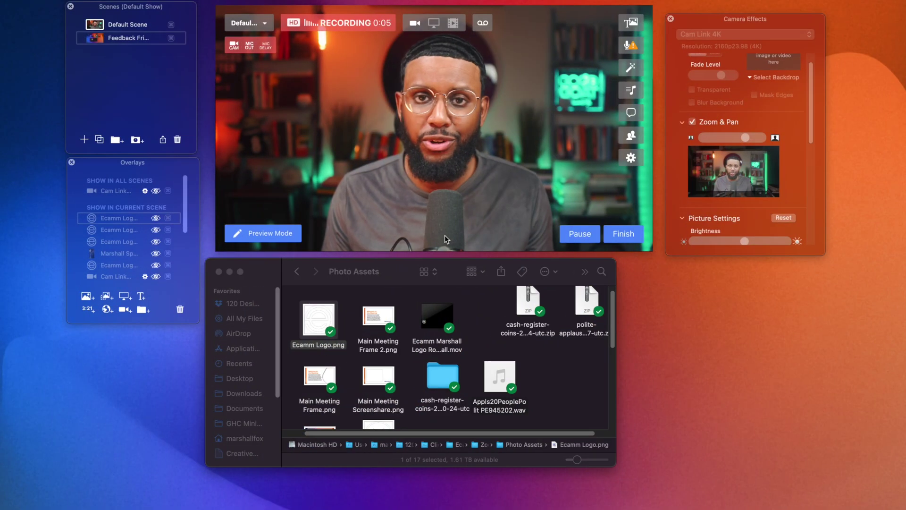
# Step: Add Ecamm Logo.png as an overlay and shrink it into the lower-left corner
pyautogui.moveTo(307, 316); pyautogui.dragTo(401, 128)
pyautogui.moveTo(567, 67); pyautogui.dragTo(472, 180)
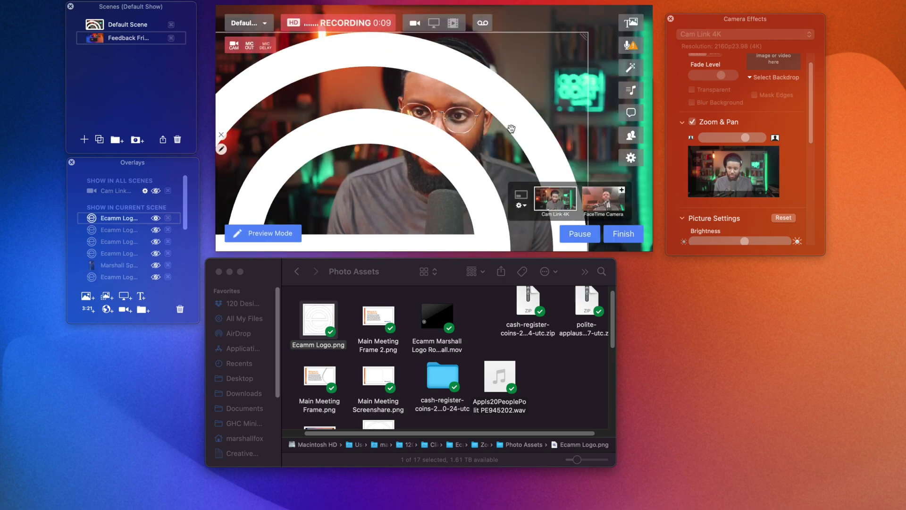
pyautogui.moveTo(542, 247); pyautogui.dragTo(347, 188)
pyautogui.moveTo(344, 247); pyautogui.dragTo(285, 184)
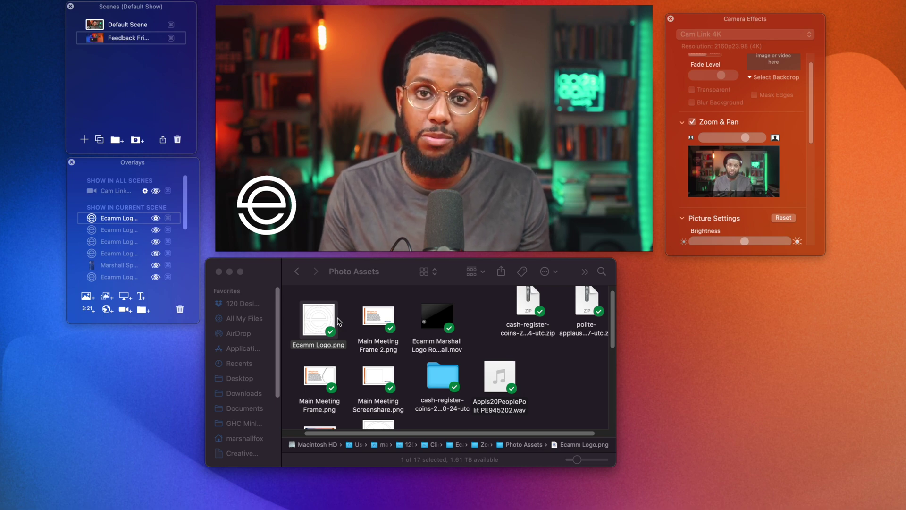
# Step: Add T-Shirt.png as an overlay and size it in the lower-left area
pyautogui.click(126, 24)
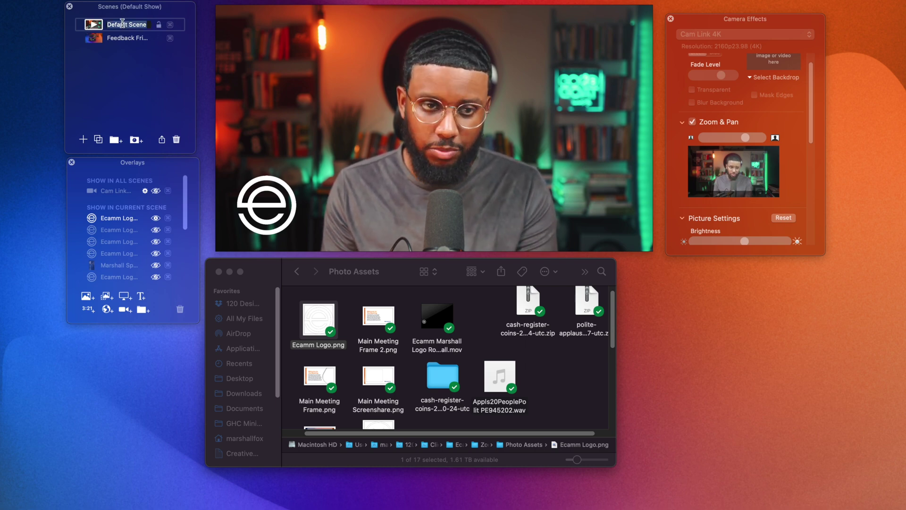
pyautogui.write('Scre')
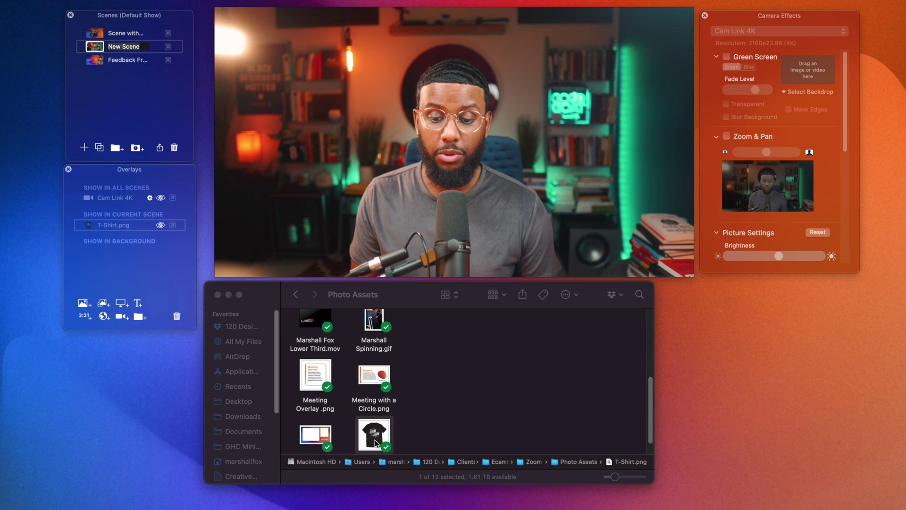
pyautogui.moveTo(378, 434); pyautogui.dragTo(359, 170)
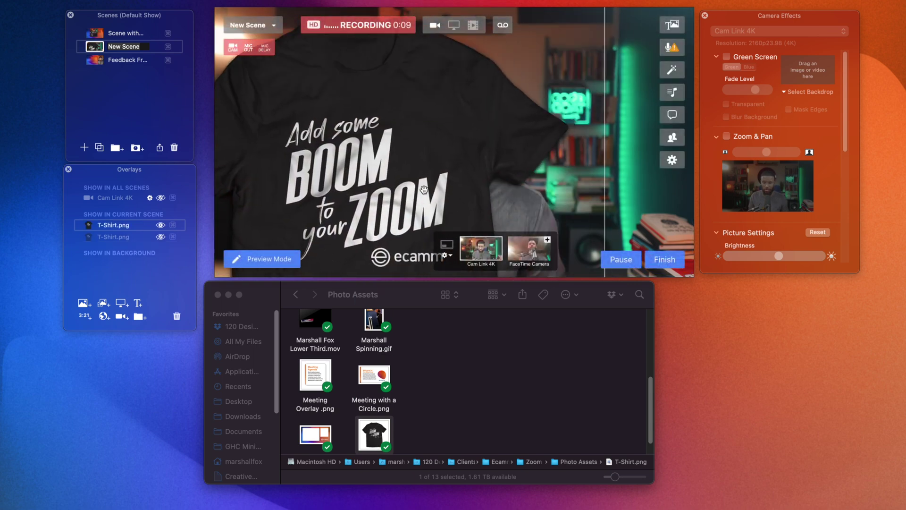
pyautogui.moveTo(476, 103); pyautogui.dragTo(399, 193)
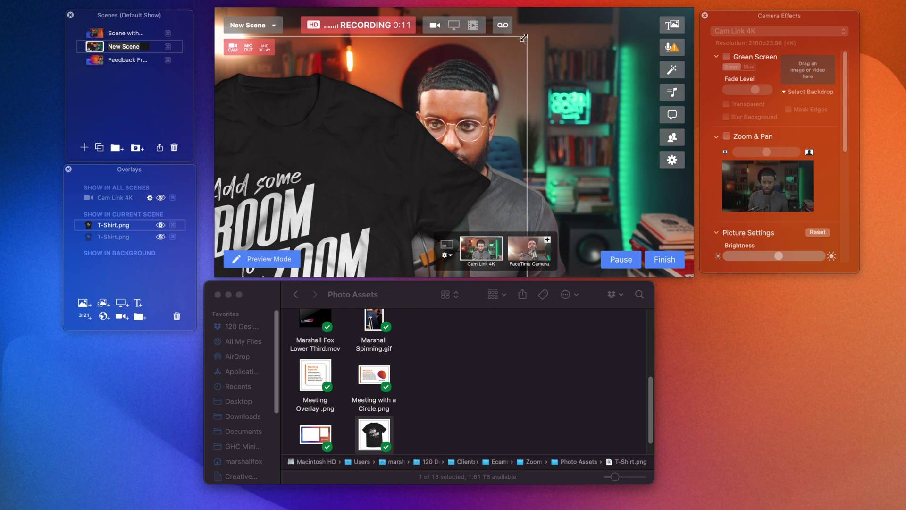
pyautogui.moveTo(524, 38); pyautogui.dragTo(405, 193)
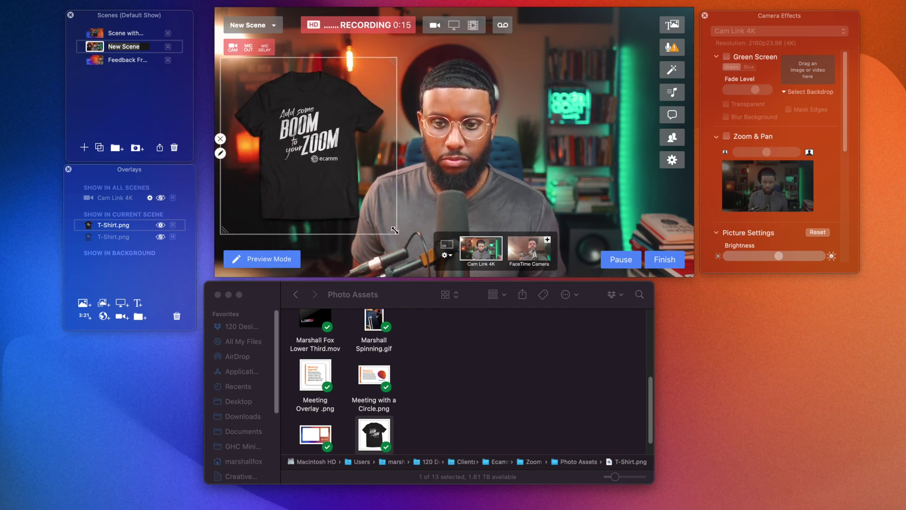
pyautogui.moveTo(392, 228); pyautogui.dragTo(410, 246)
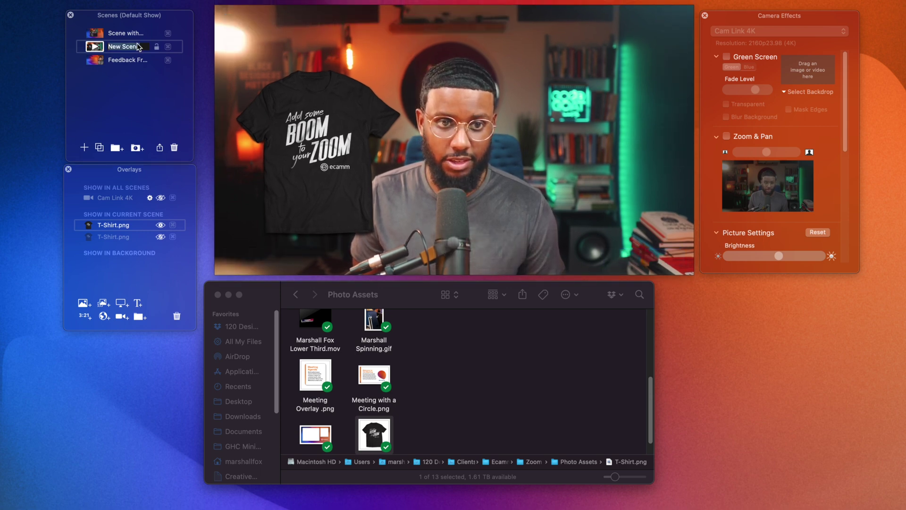
# Step: Rename the scene 'Scene with T-Shirt' and nudge the T-shirt image slightly upward
pyautogui.write('Scene')
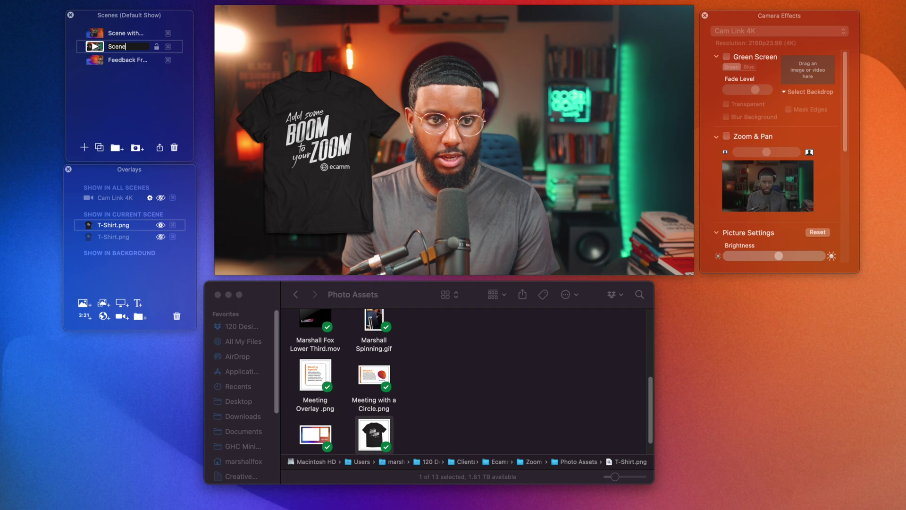
pyautogui.write(' with T-Shirt')
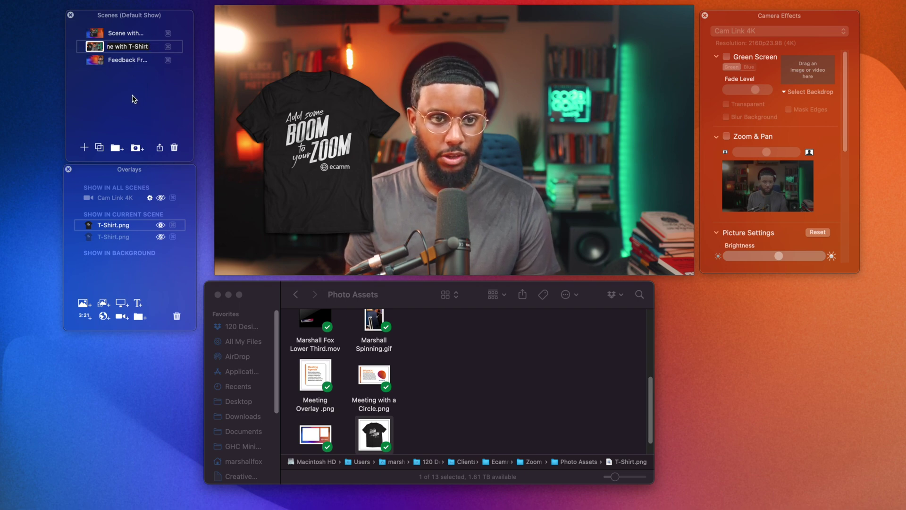
pyautogui.click(95, 32)
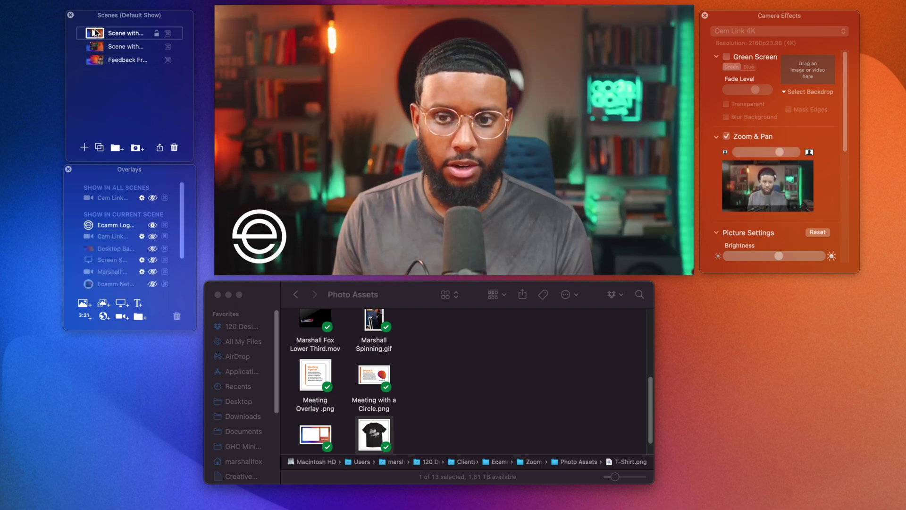
pyautogui.click(96, 46)
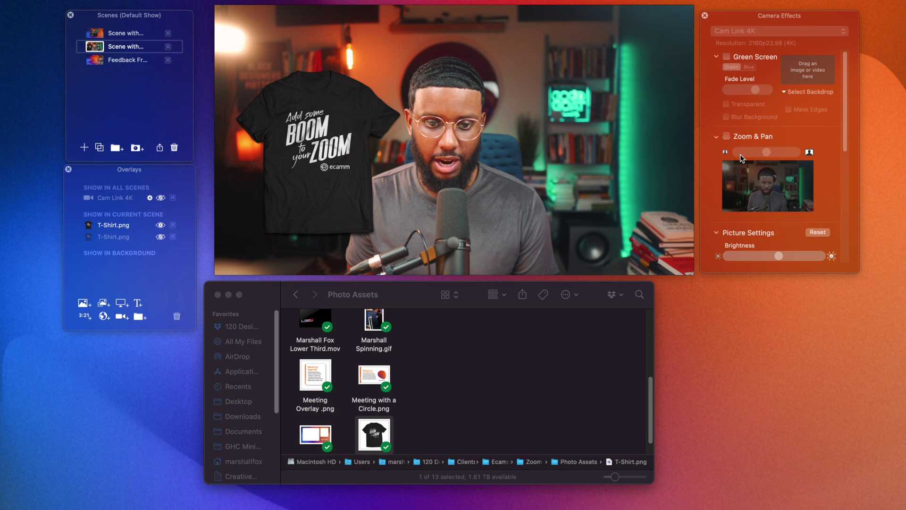
pyautogui.moveTo(343, 186); pyautogui.dragTo(342, 176)
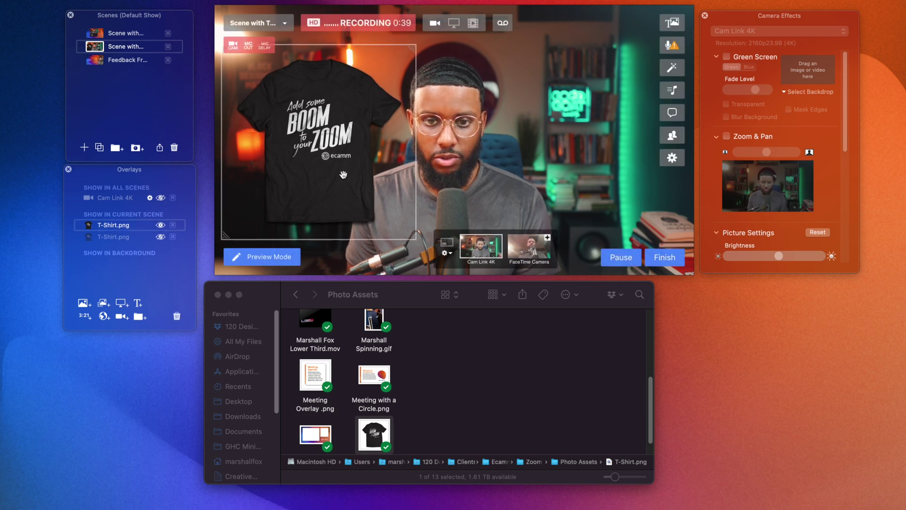
pyautogui.scroll(-1, 370, 396)
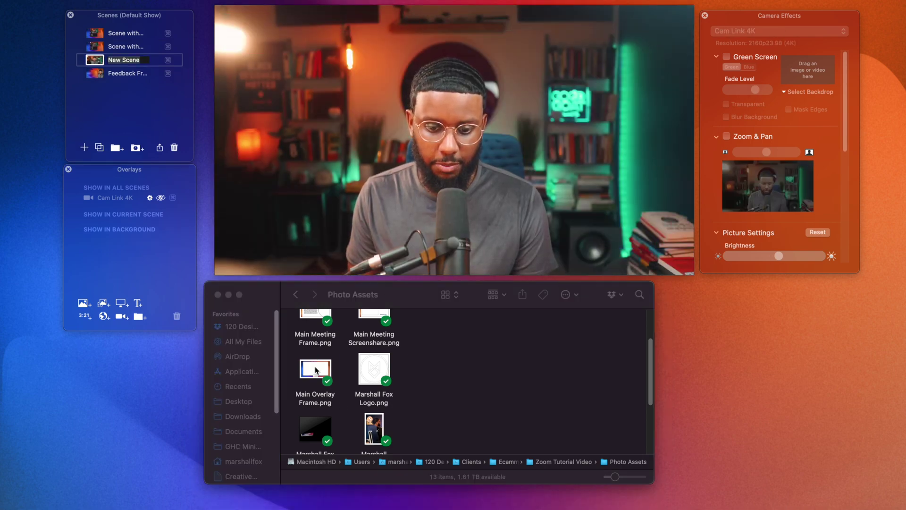
# Step: Add Main Overlay Frame.png, zoom the camera in to fill it, and name the scene 'Main Overlay'
pyautogui.moveTo(315, 359); pyautogui.dragTo(412, 128)
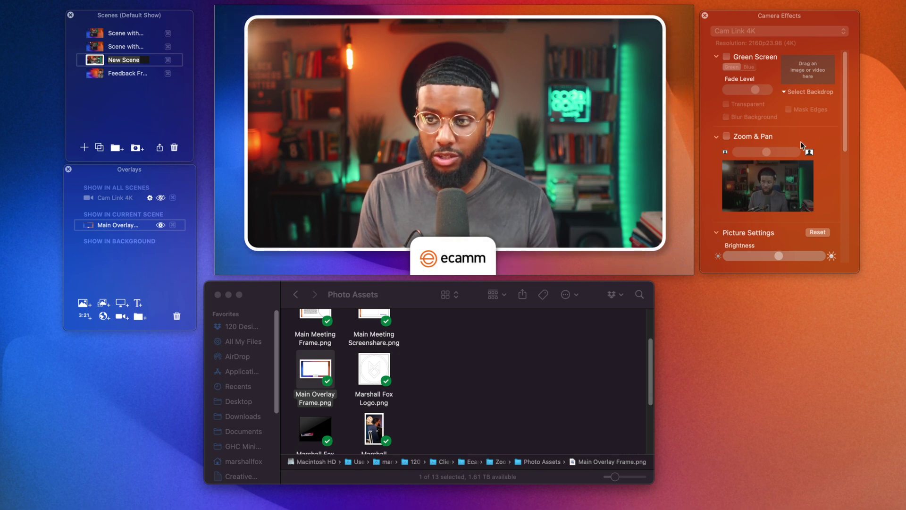
pyautogui.click(726, 136)
pyautogui.moveTo(766, 152); pyautogui.dragTo(771, 175)
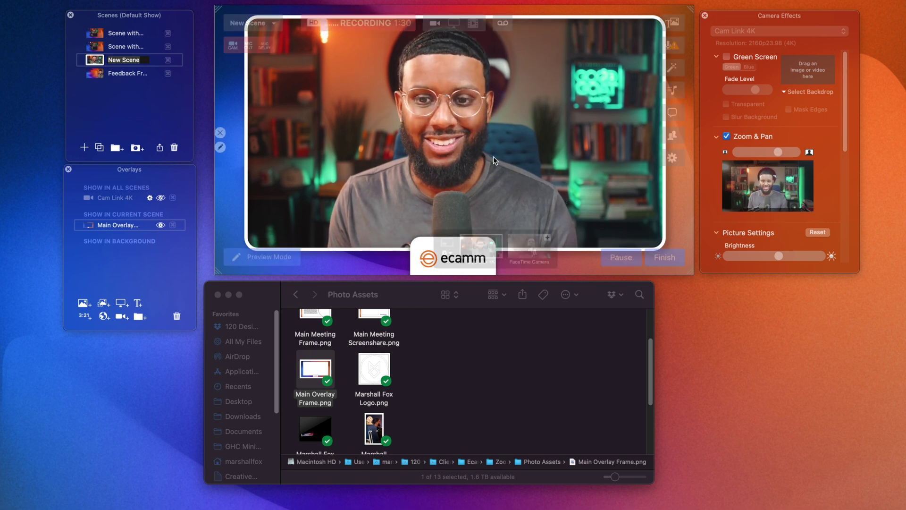
pyautogui.doubleClick(136, 55)
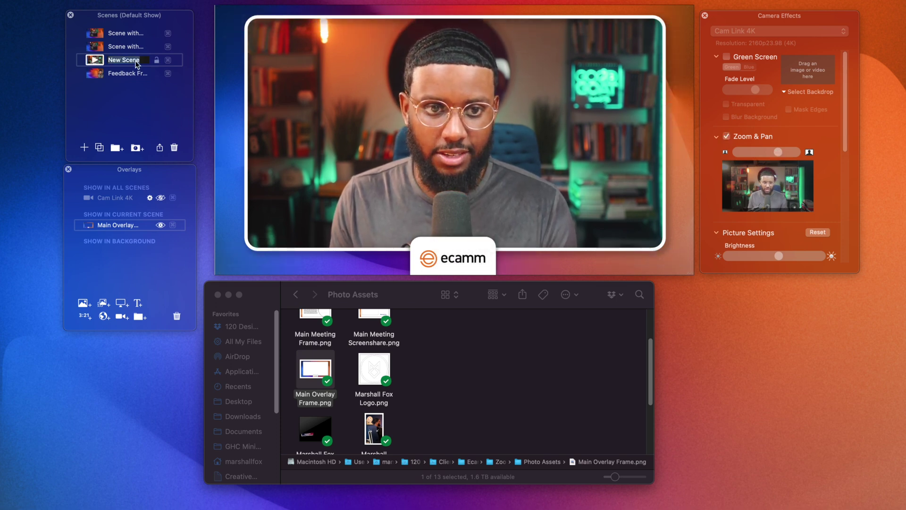
pyautogui.write('Main Overlay')
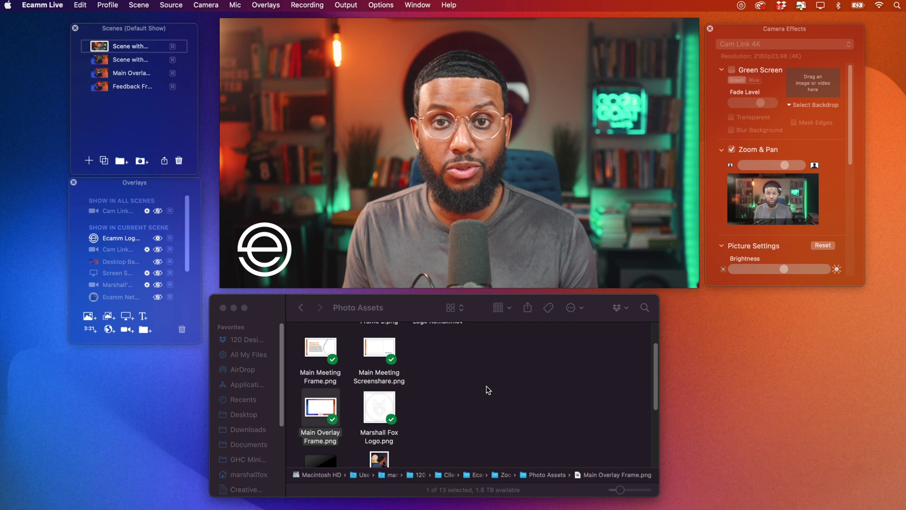
# Step: Add the spinning GIF overlay, shrink it to a small box and move it down-left
pyautogui.moveTo(379, 459); pyautogui.dragTo(369, 99)
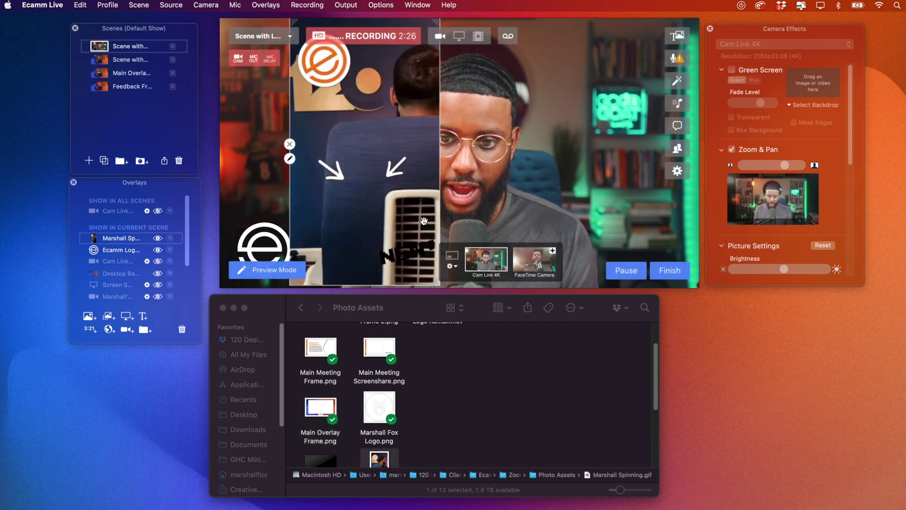
pyautogui.moveTo(437, 280); pyautogui.dragTo(370, 161)
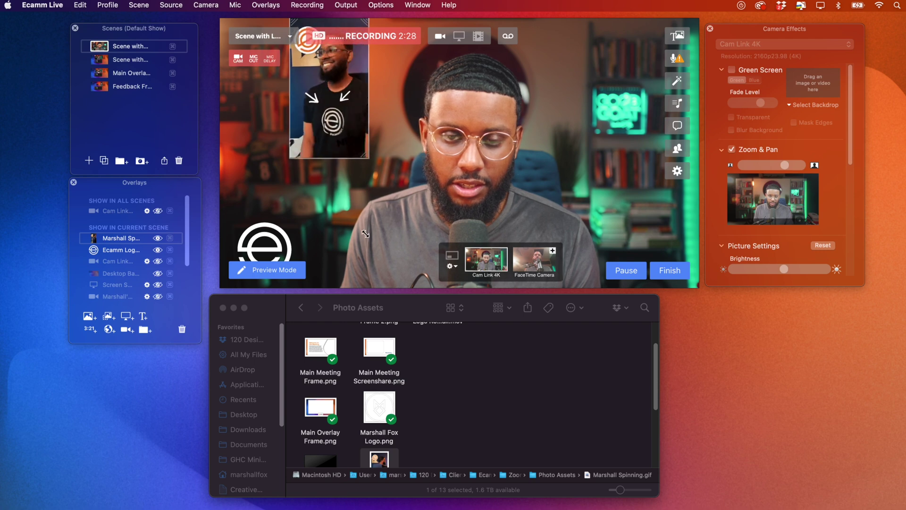
pyautogui.moveTo(359, 90); pyautogui.dragTo(344, 143)
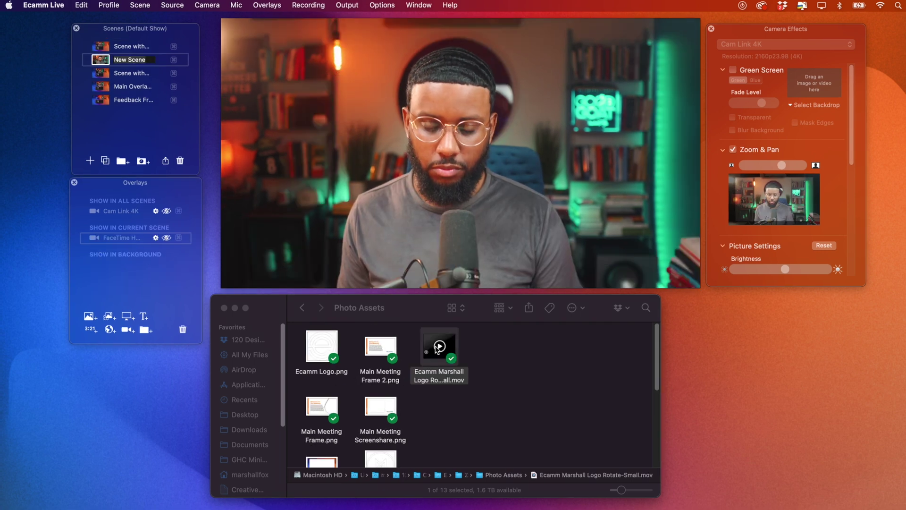
# Step: Add the Ecamm Marshall Logo Rotate-Small.mov overlay and set its playback to Loop
pyautogui.moveTo(438, 348); pyautogui.dragTo(430, 170)
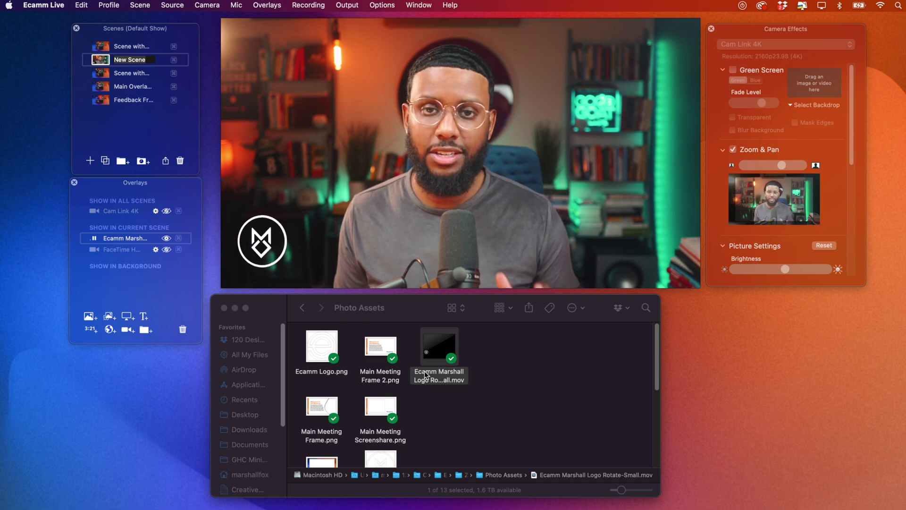
pyautogui.moveTo(323, 240)
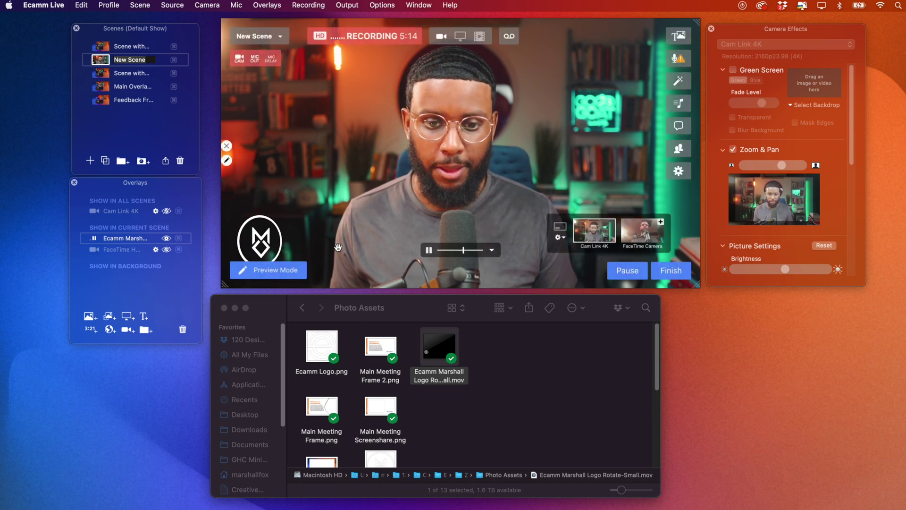
pyautogui.click(491, 250)
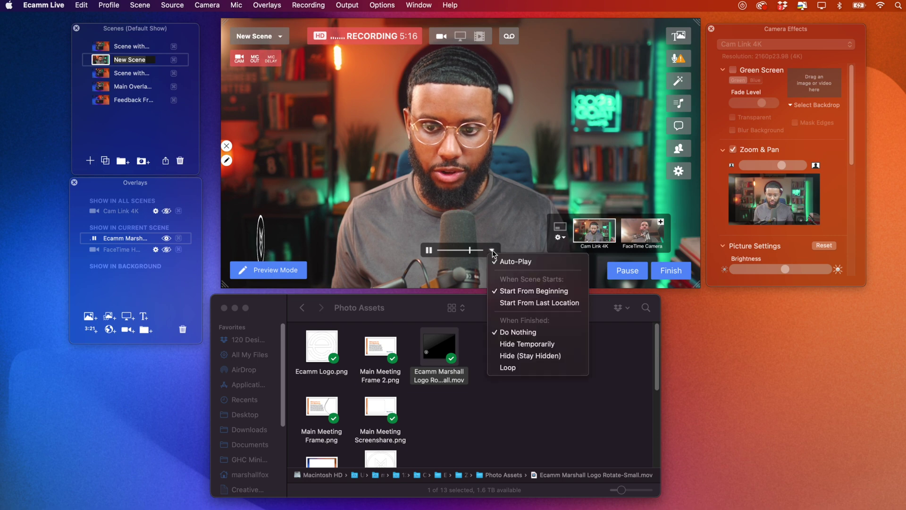
pyautogui.click(513, 371)
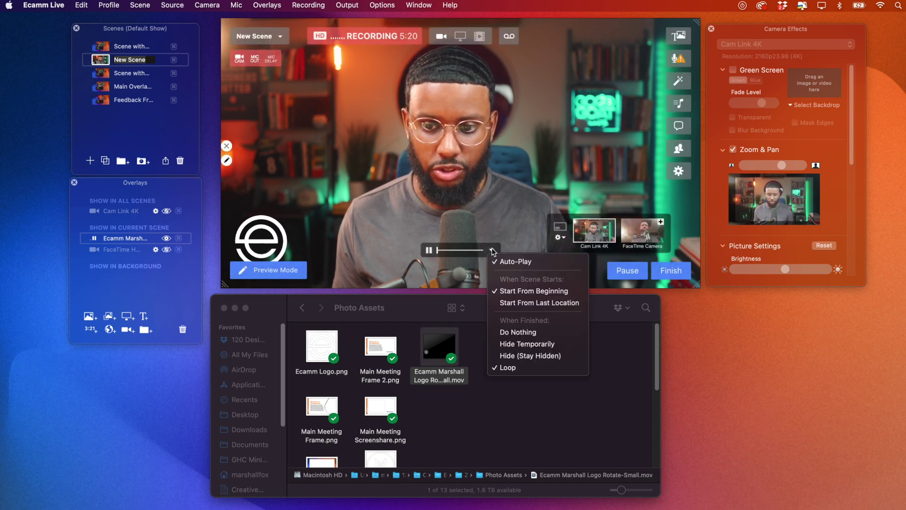
pyautogui.click(492, 250)
pyautogui.click(457, 214)
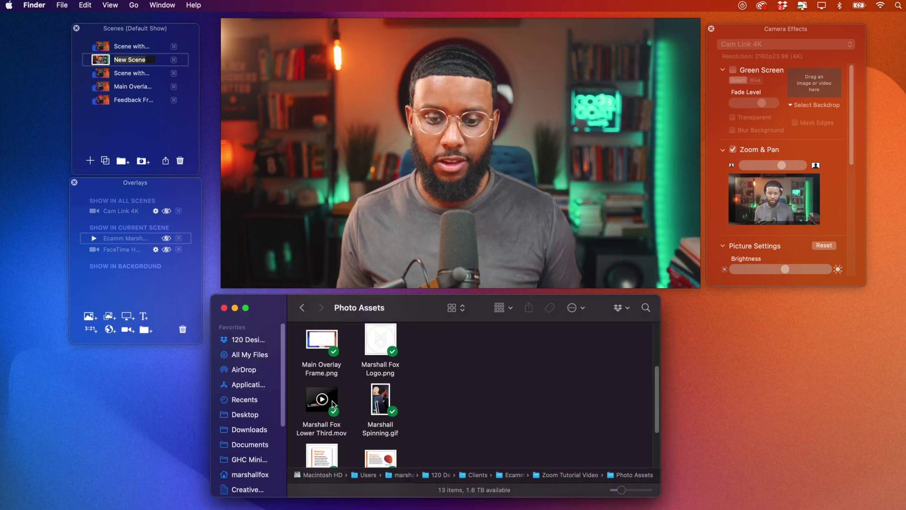
# Step: Drop Lower Third.mov from Photo Assets onto the preview as an overlay
pyautogui.moveTo(332, 401); pyautogui.dragTo(384, 185)
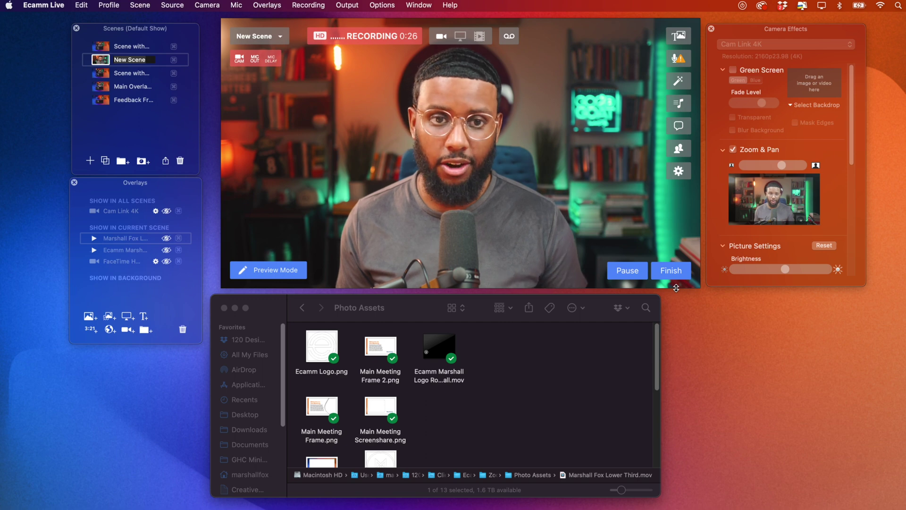
# Step: Create a blank-source scene and add Main Meeting Frame 2.png as its welcome-slide overlay
pyautogui.click(90, 162)
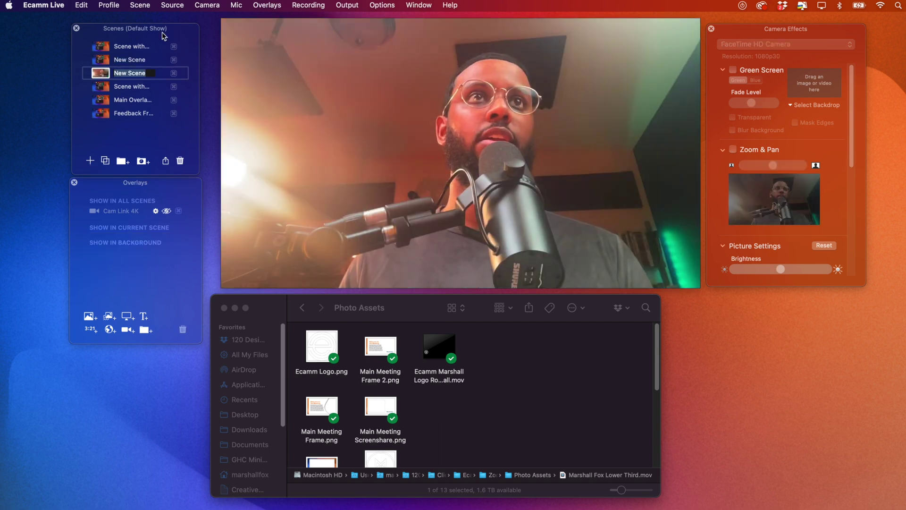
pyautogui.click(172, 6)
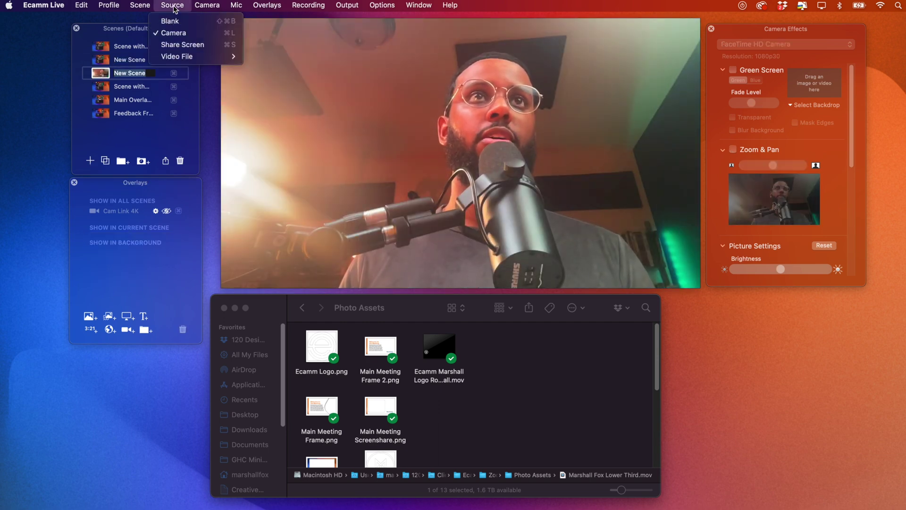
pyautogui.click(175, 22)
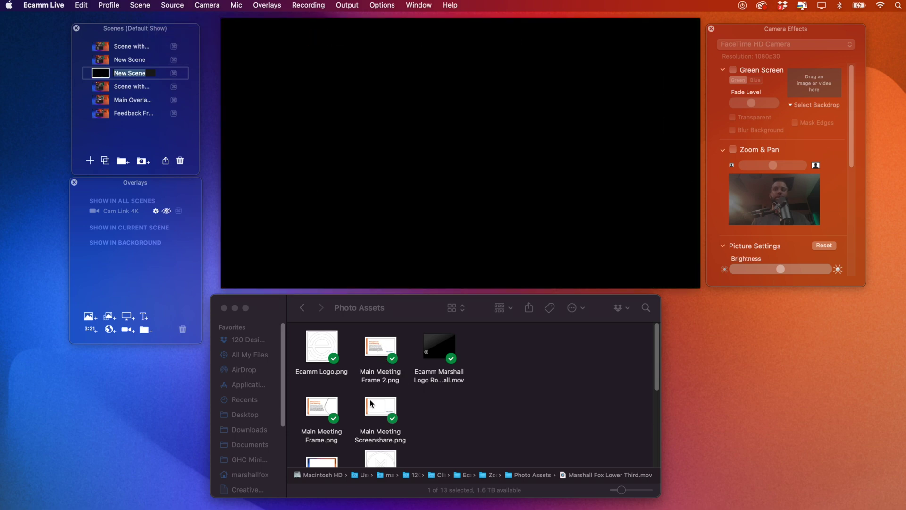
pyautogui.scroll(-3, 370, 404)
pyautogui.scroll(3, 370, 404)
pyautogui.click(374, 350)
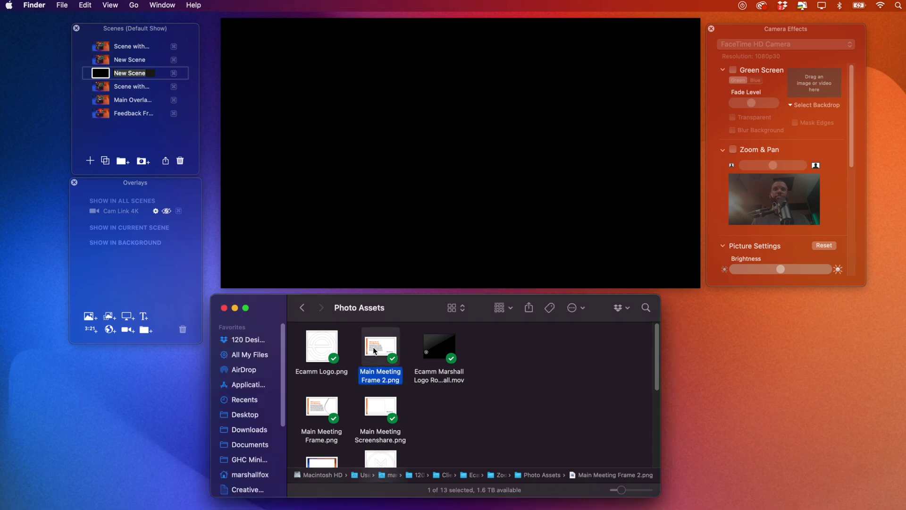
pyautogui.moveTo(374, 351); pyautogui.dragTo(348, 158)
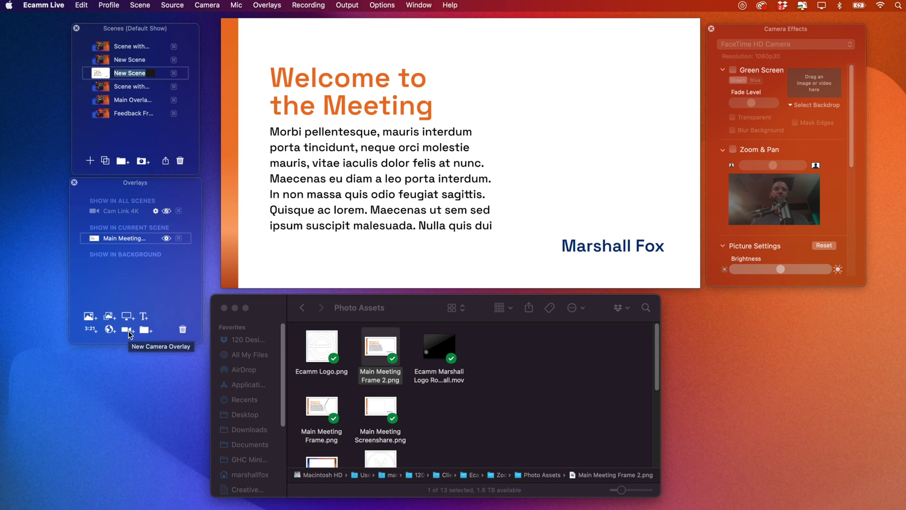
# Step: Add a Cam Link 4K camera overlay and move it to the upper right
pyautogui.click(128, 330)
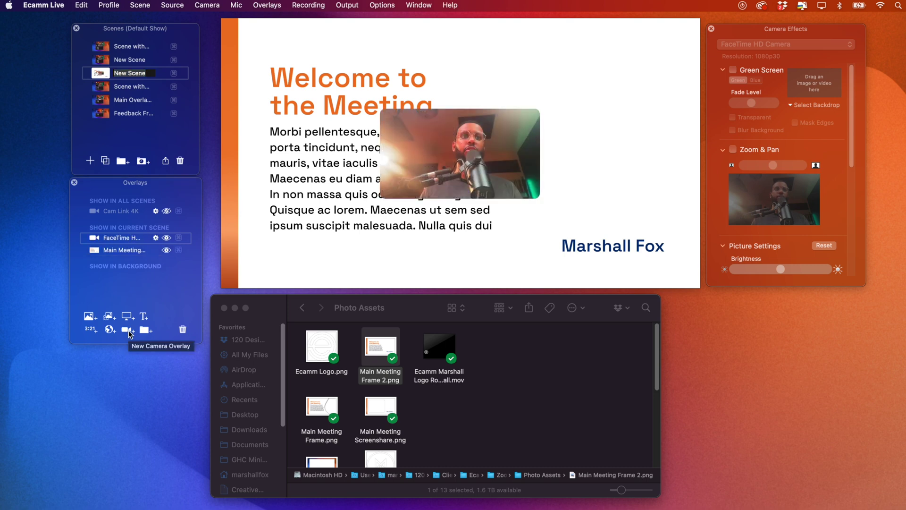
pyautogui.click(382, 163)
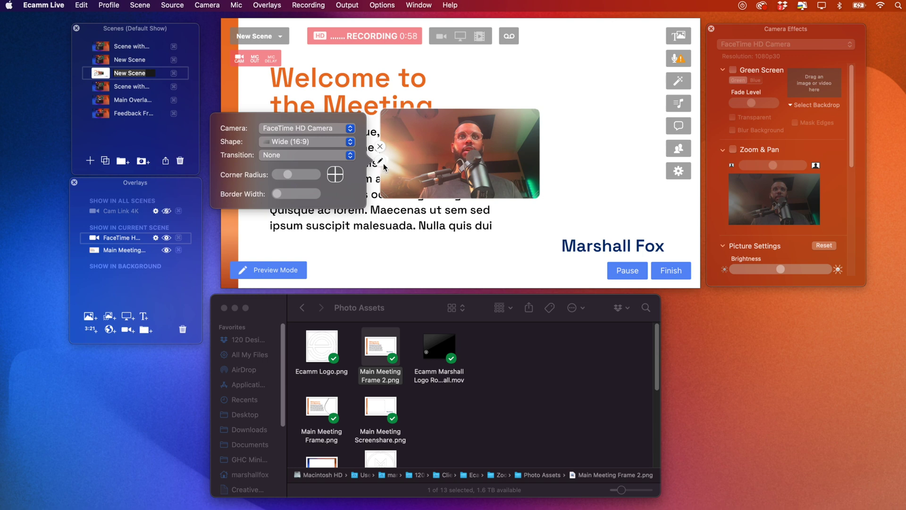
pyautogui.click(313, 126)
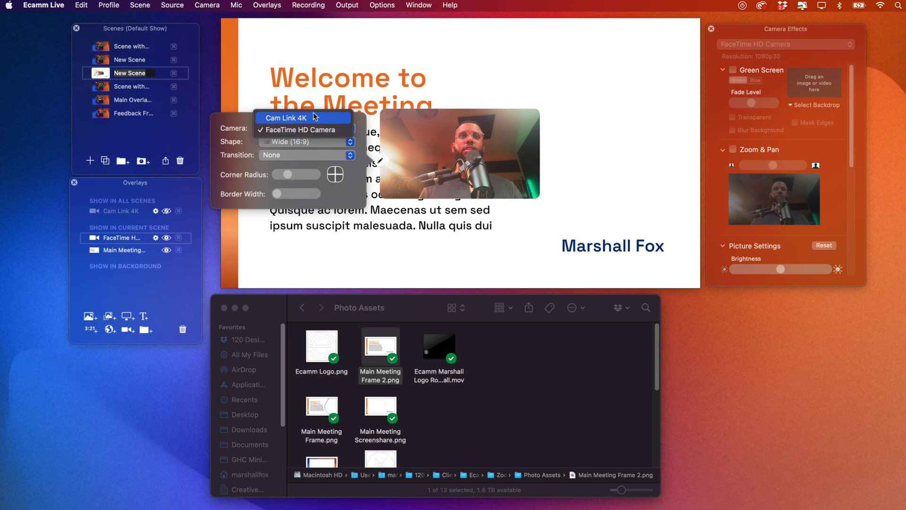
pyautogui.click(315, 117)
pyautogui.moveTo(450, 146); pyautogui.dragTo(562, 93)
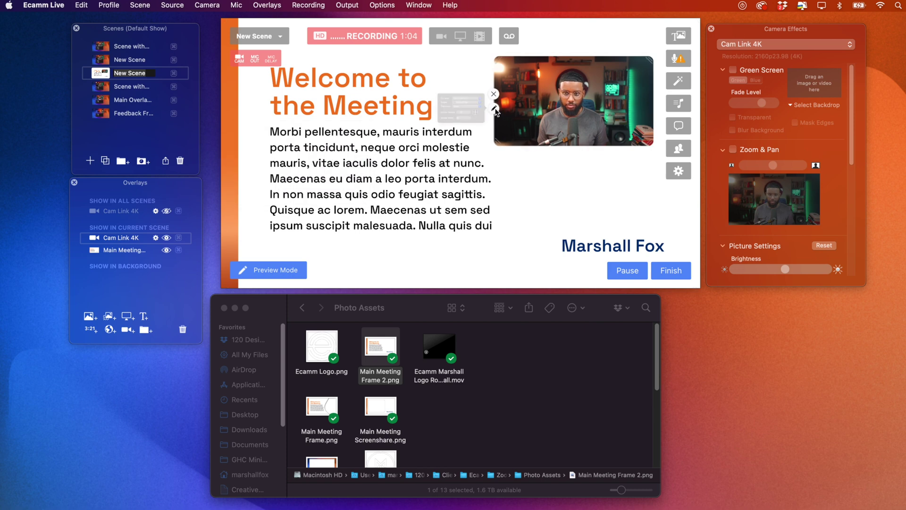
# Step: Make the camera a custom-shaped tall portrait frame and zoom in with Zoom & Pan
pyautogui.click(401, 90)
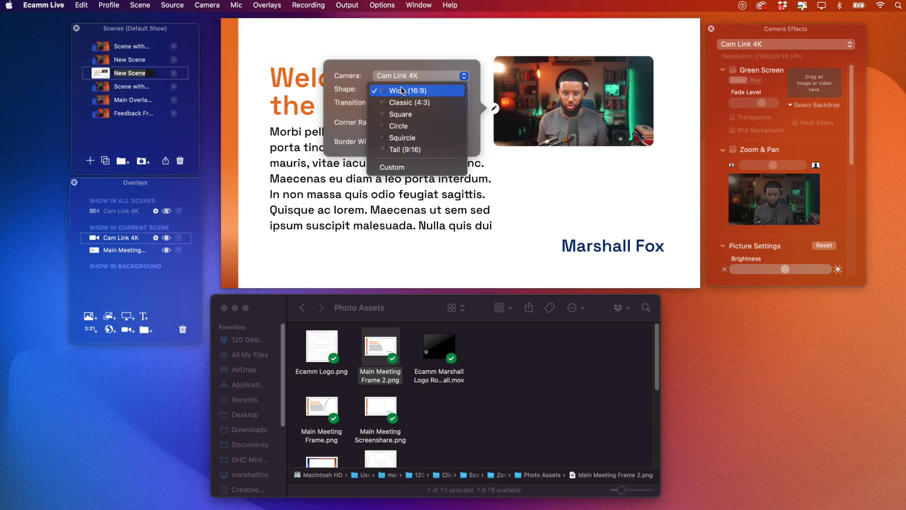
pyautogui.click(401, 168)
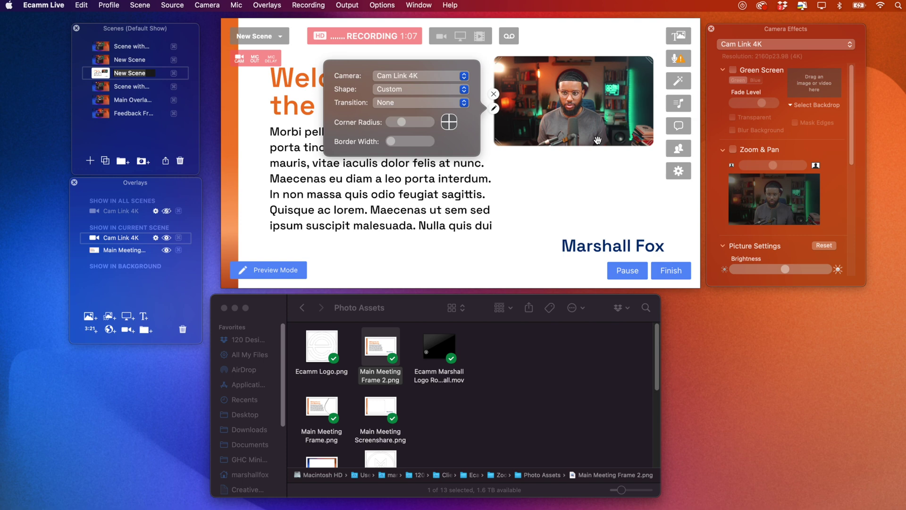
pyautogui.moveTo(499, 141); pyautogui.dragTo(521, 233)
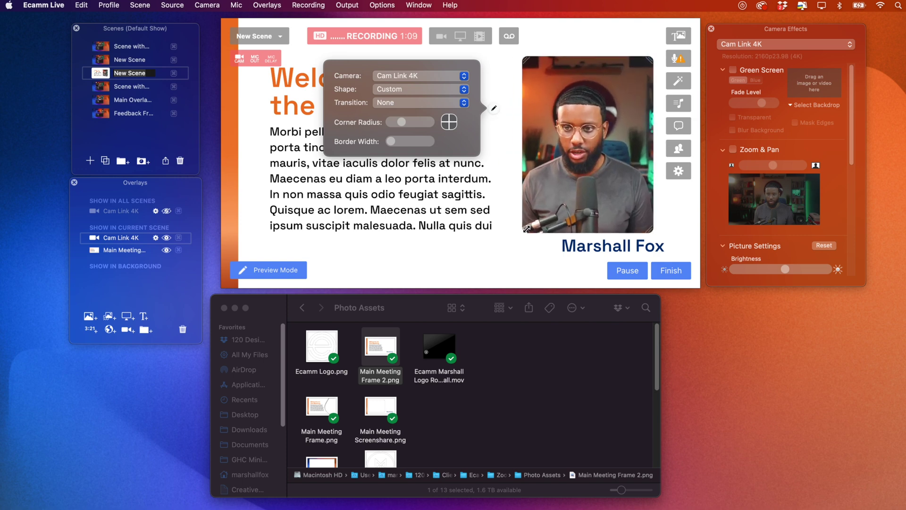
pyautogui.moveTo(573, 161); pyautogui.dragTo(581, 151)
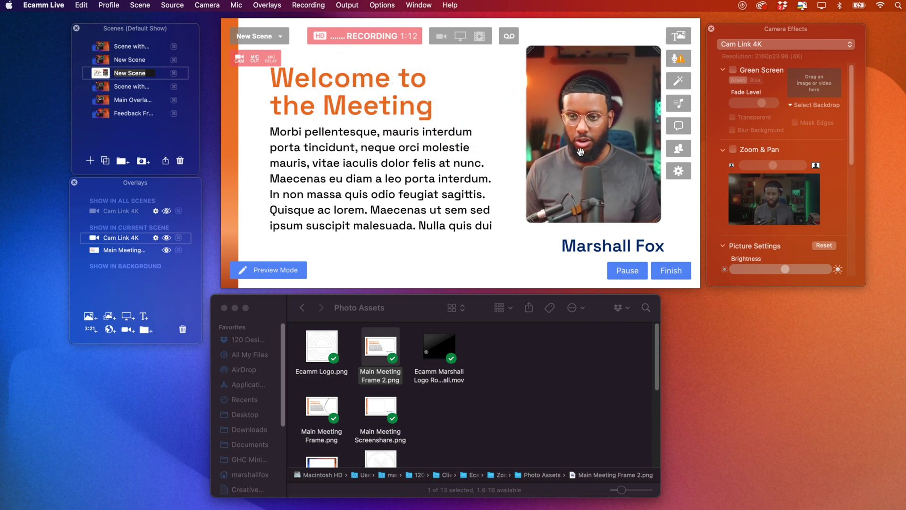
pyautogui.click(734, 149)
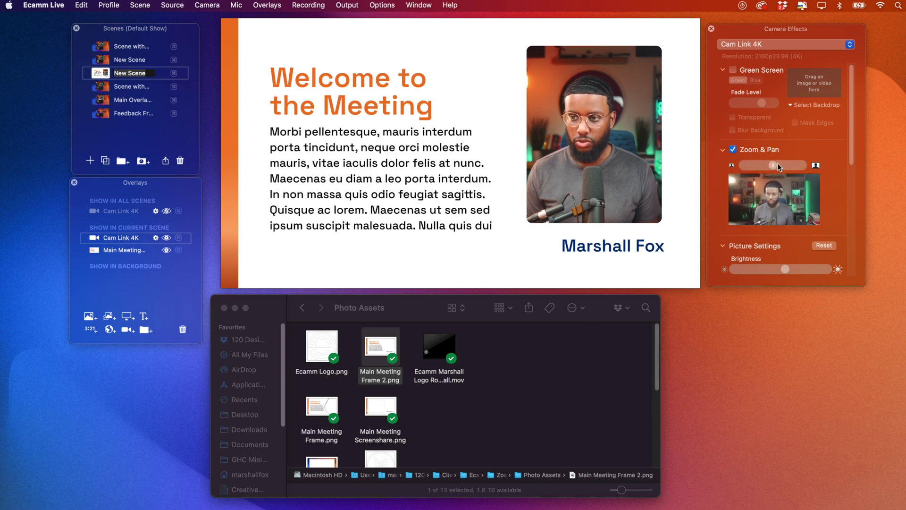
pyautogui.moveTo(777, 163); pyautogui.dragTo(781, 191)
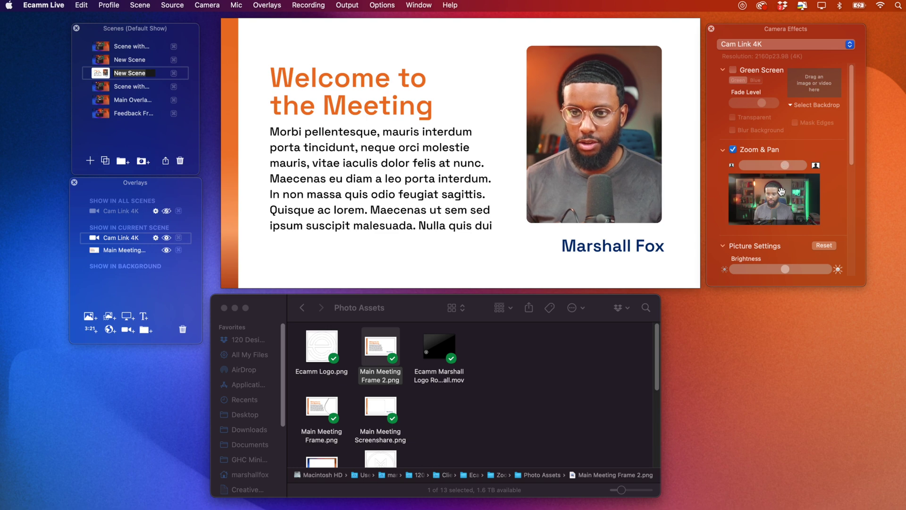
# Step: Raise the camera overlay's Corner Radius for rounder corners
pyautogui.moveTo(564, 133)
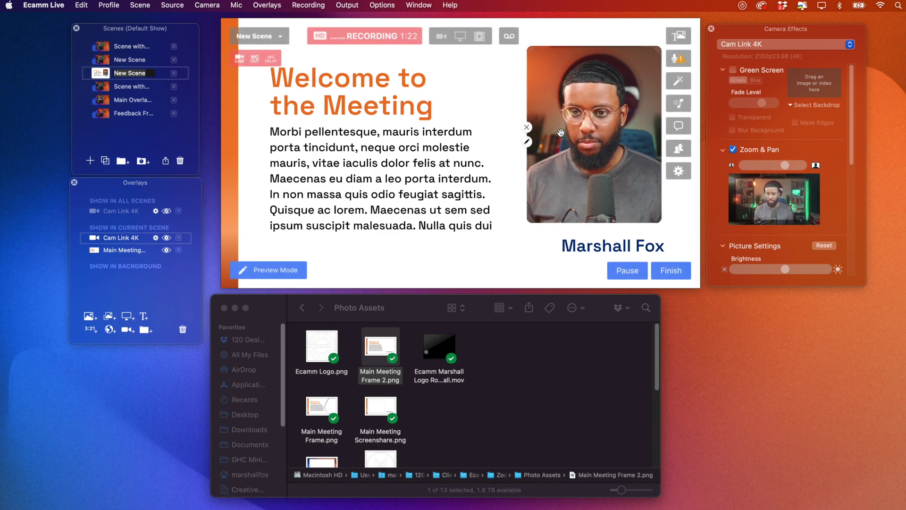
pyautogui.click(528, 141)
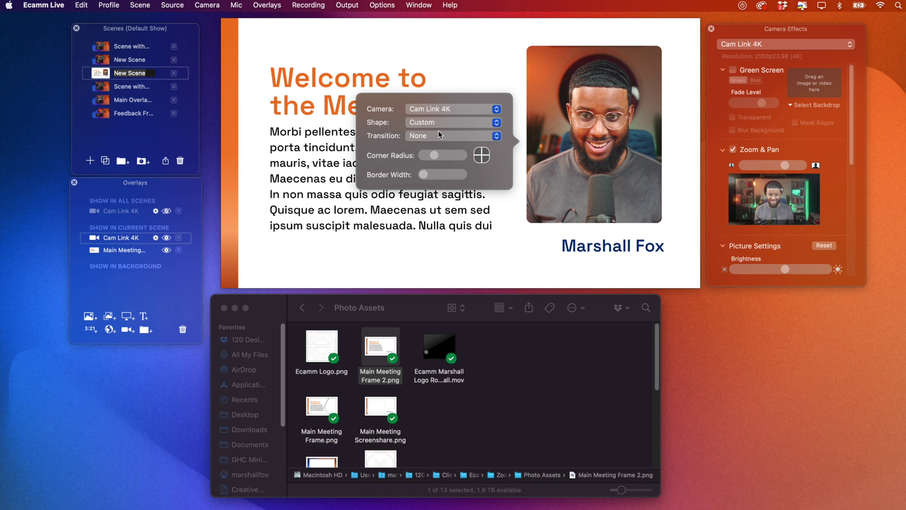
pyautogui.moveTo(429, 158)
pyautogui.moveTo(442, 157); pyautogui.dragTo(435, 175)
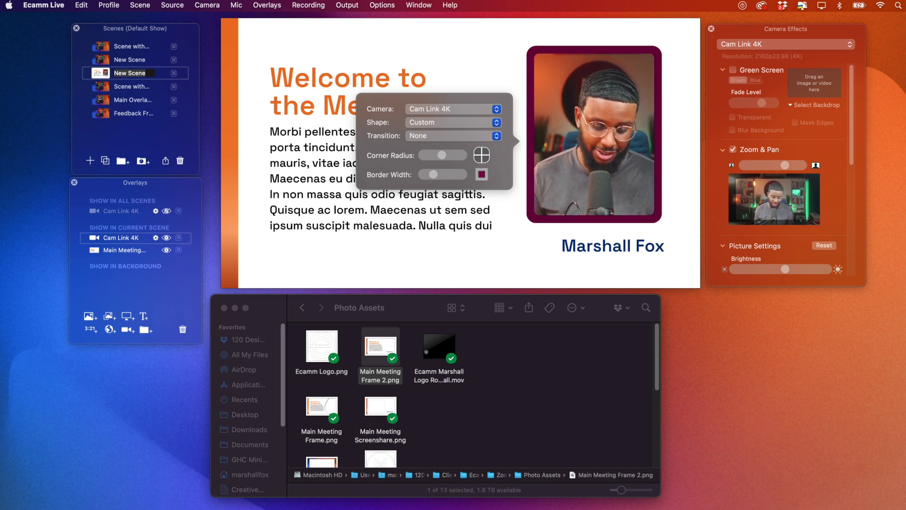
# Step: Give the overlay a thin orange border and shift it slightly right
pyautogui.click(481, 174)
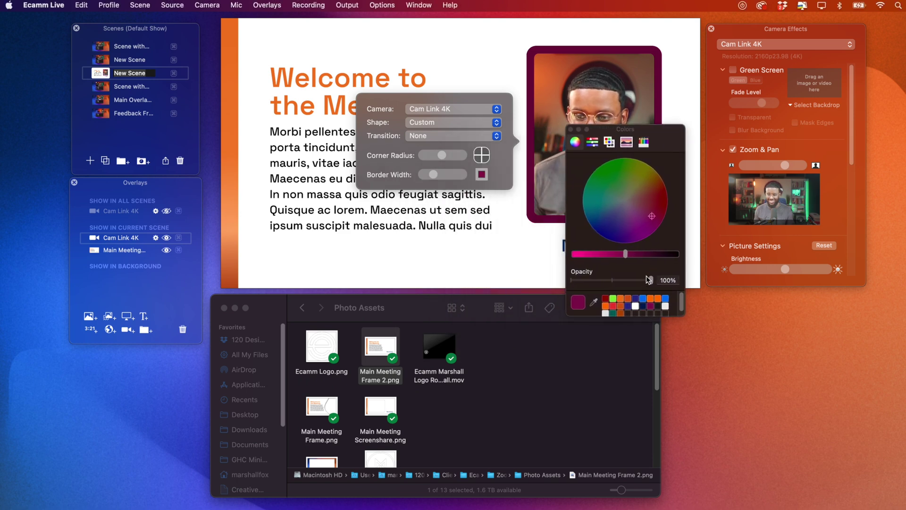
pyautogui.click(625, 299)
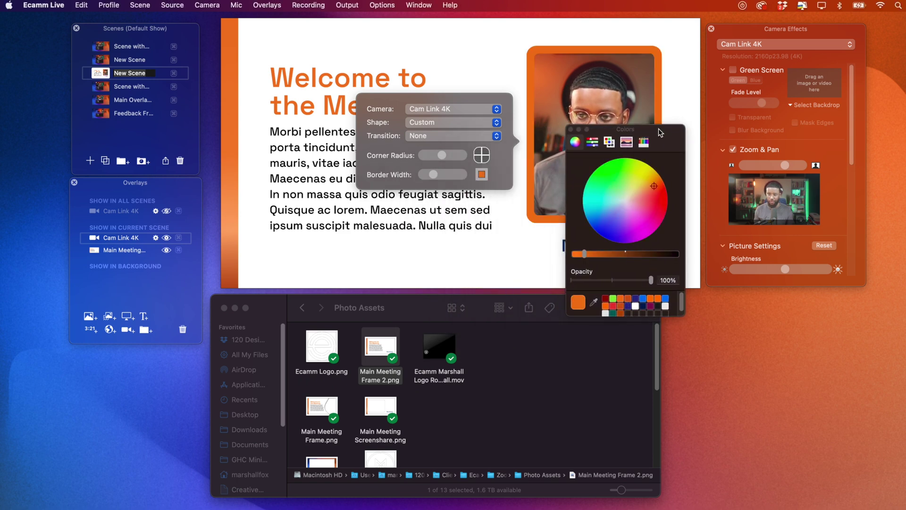
pyautogui.moveTo(660, 132); pyautogui.dragTo(761, 342)
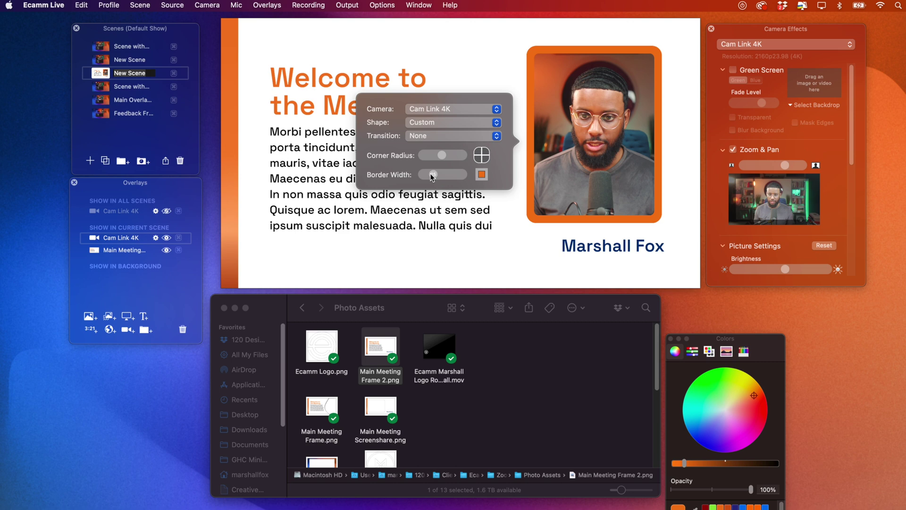
pyautogui.moveTo(430, 177); pyautogui.dragTo(427, 176)
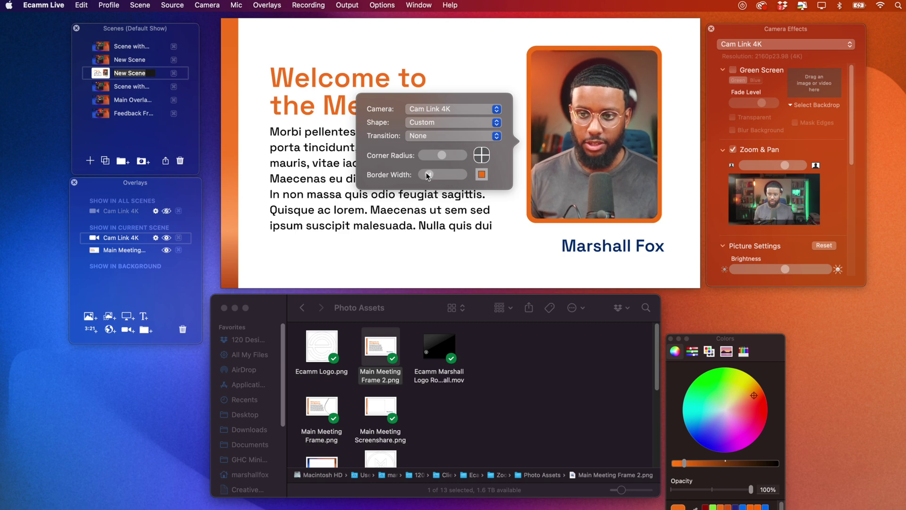
pyautogui.moveTo(594, 145)
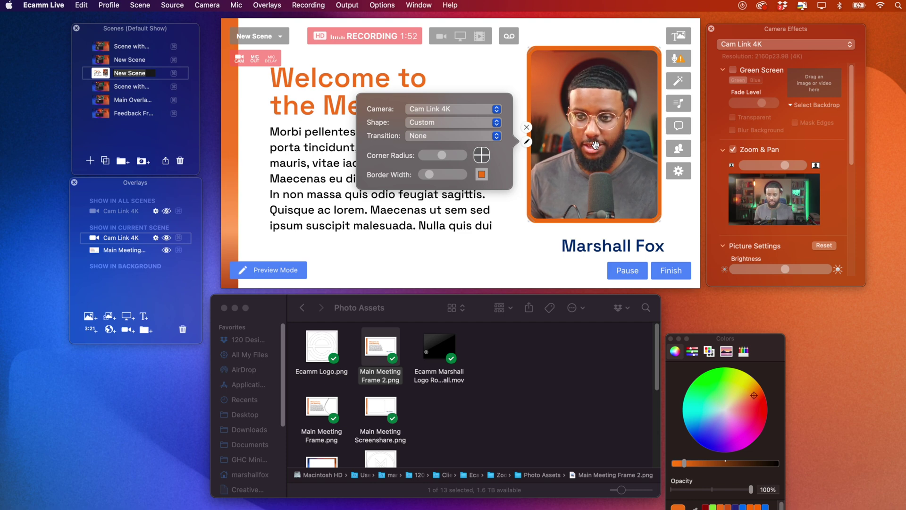
pyautogui.moveTo(595, 145); pyautogui.dragTo(613, 146)
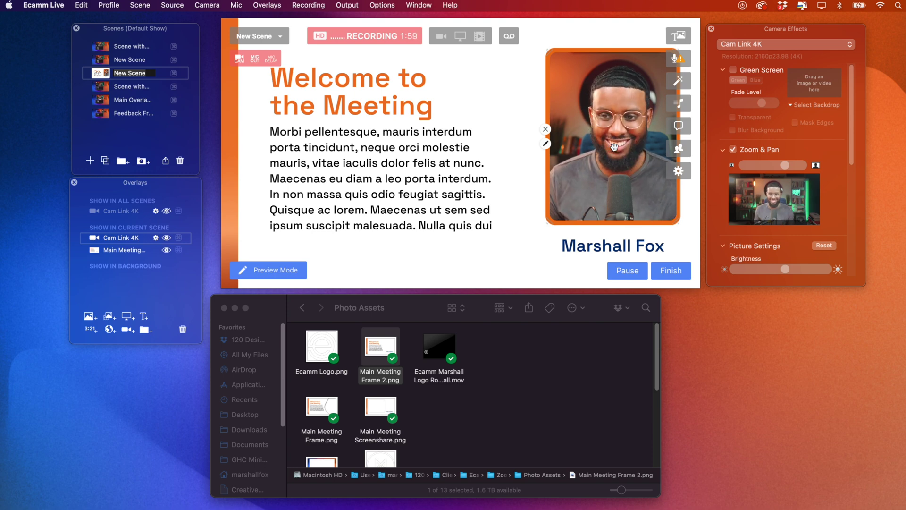
# Step: Rename the New Scene scene to 'Meeting Scene'
pyautogui.doubleClick(142, 71)
pyautogui.write('Meeting')
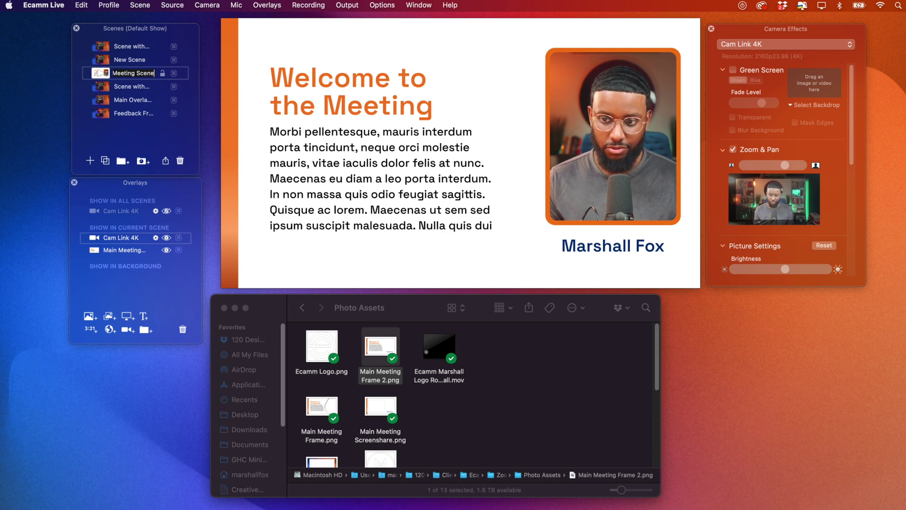
pyautogui.press('Return')
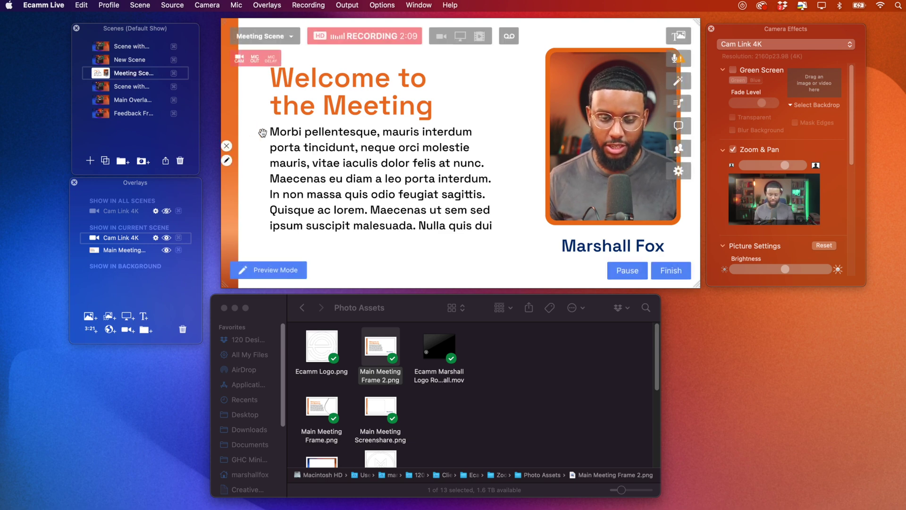
# Step: Add a new Blank-source scene with Main Meeting Frame.png as its overlay
pyautogui.click(90, 161)
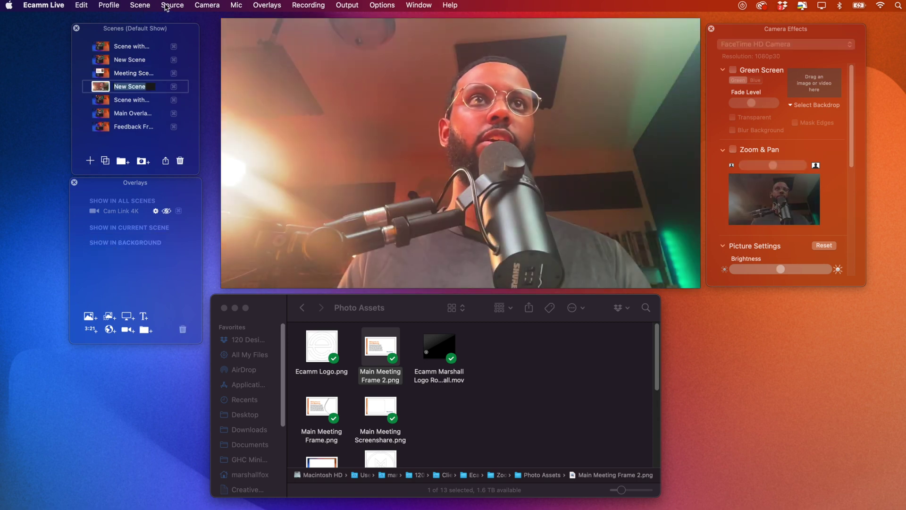
pyautogui.click(166, 5)
pyautogui.click(176, 20)
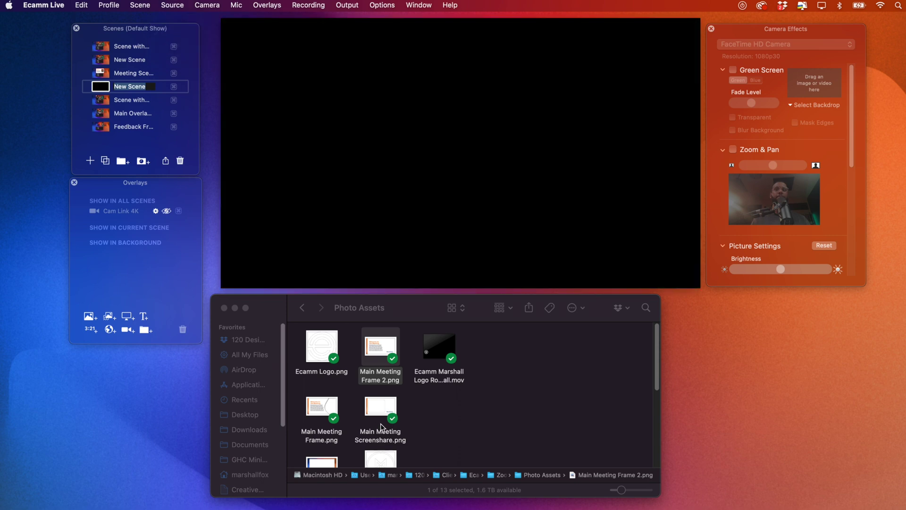
pyautogui.moveTo(327, 408); pyautogui.dragTo(355, 164)
pyautogui.moveTo(355, 164)
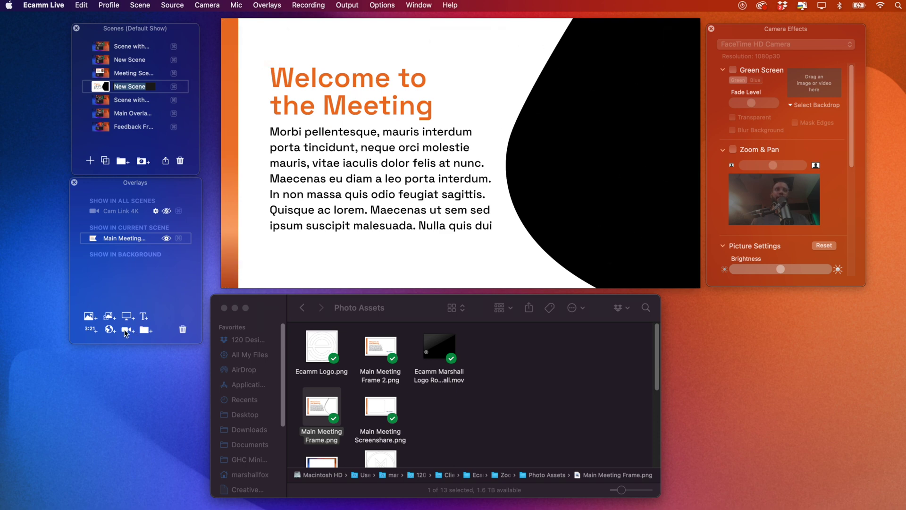
# Step: Add a camera overlay set to Cam Link 4K with a Custom shape
pyautogui.click(127, 332)
pyautogui.moveTo(439, 176); pyautogui.dragTo(507, 136)
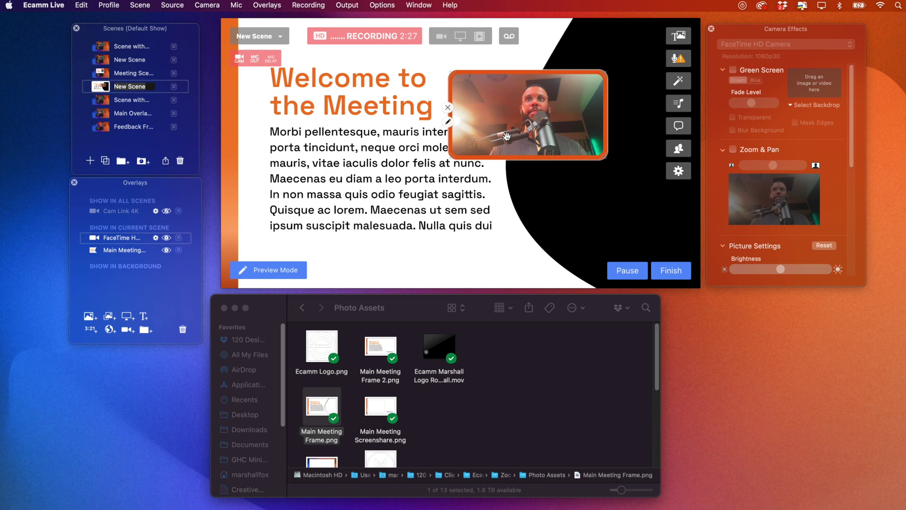
pyautogui.click(449, 124)
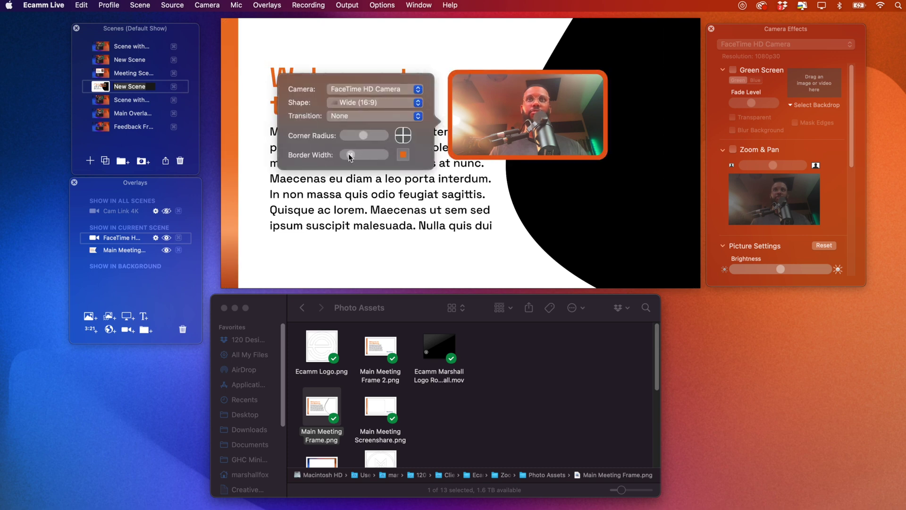
pyautogui.click(365, 90)
pyautogui.click(367, 78)
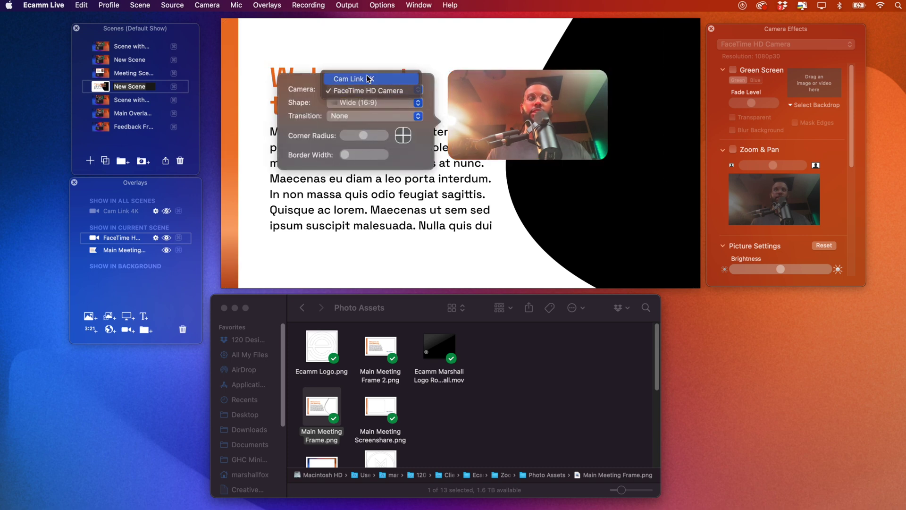
pyautogui.click(360, 101)
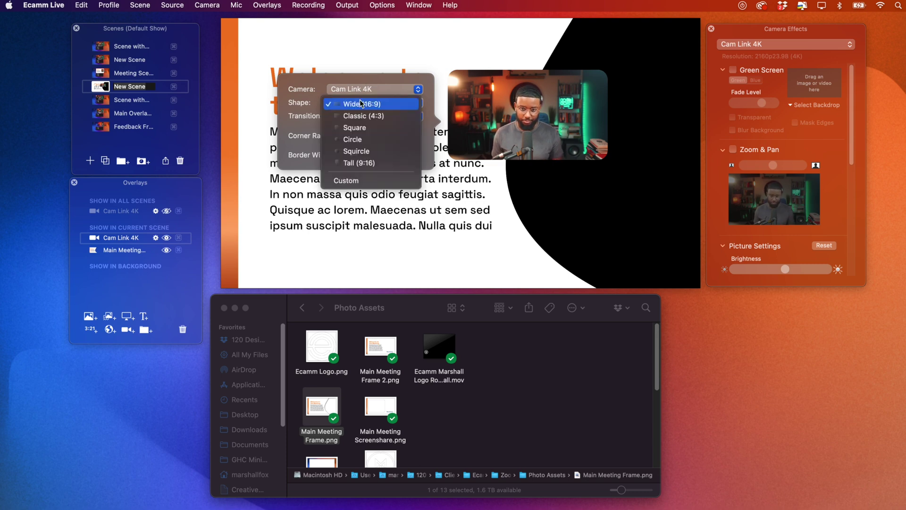
pyautogui.click(351, 181)
# Step: Set Corner Radius to 0 and size the camera to fill the frame's right side
pyautogui.moveTo(448, 158); pyautogui.dragTo(454, 243)
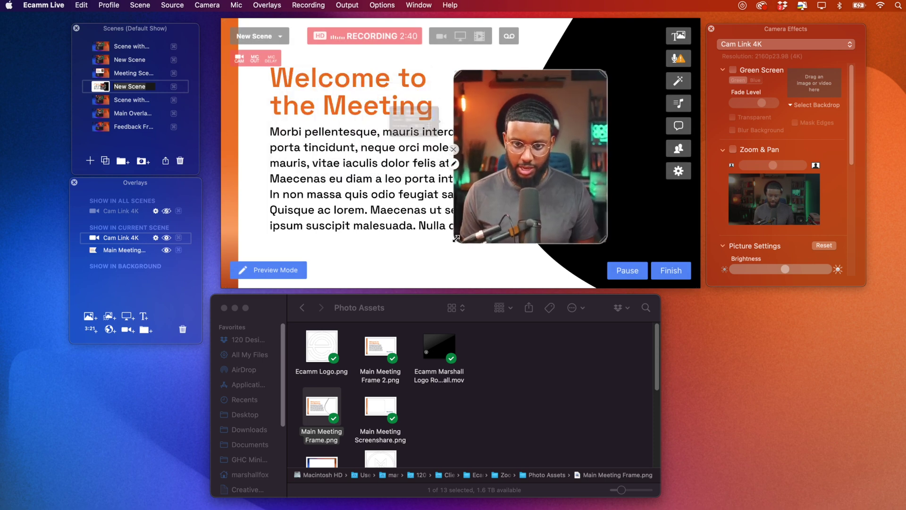
pyautogui.click(454, 164)
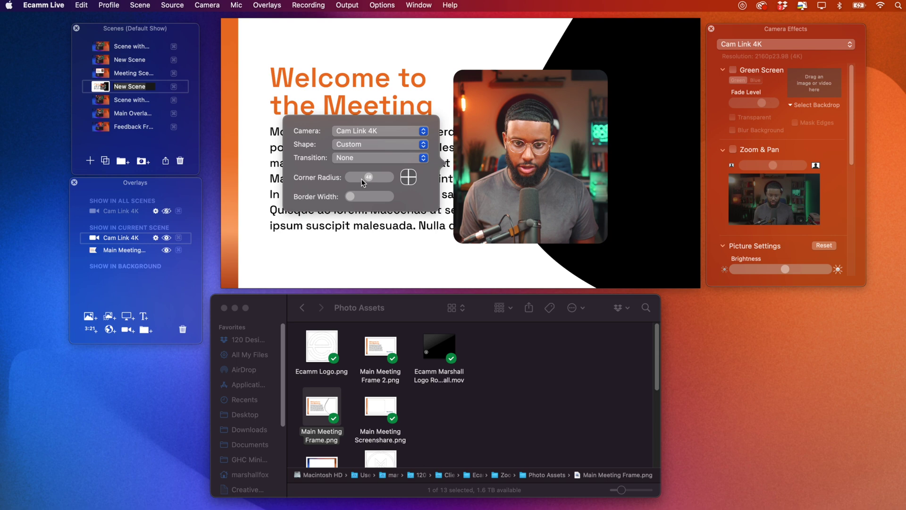
pyautogui.moveTo(369, 178); pyautogui.dragTo(333, 180)
pyautogui.moveTo(511, 163); pyautogui.dragTo(614, 109)
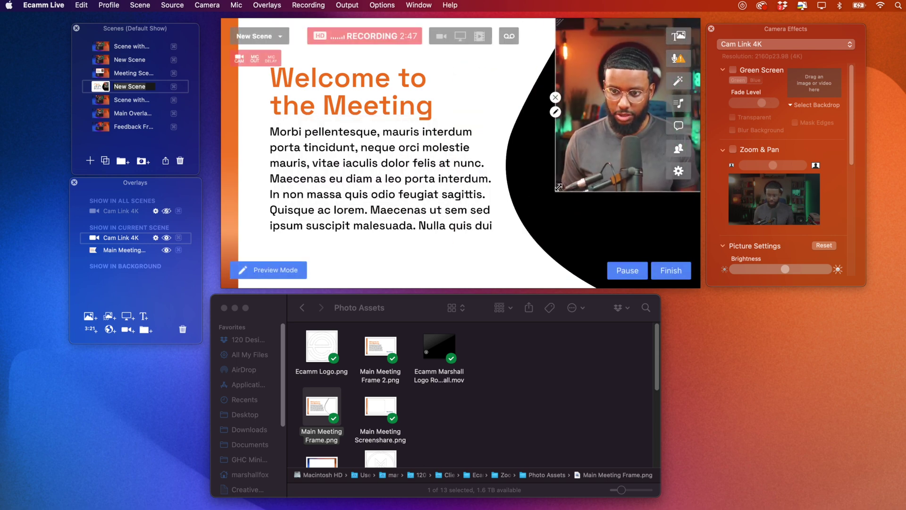
pyautogui.moveTo(559, 188); pyautogui.dragTo(503, 289)
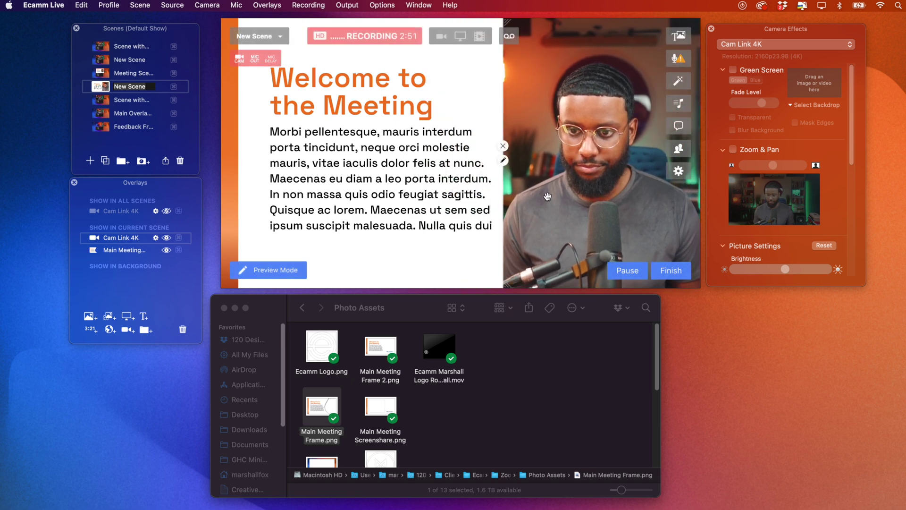
pyautogui.moveTo(548, 196); pyautogui.dragTo(540, 195)
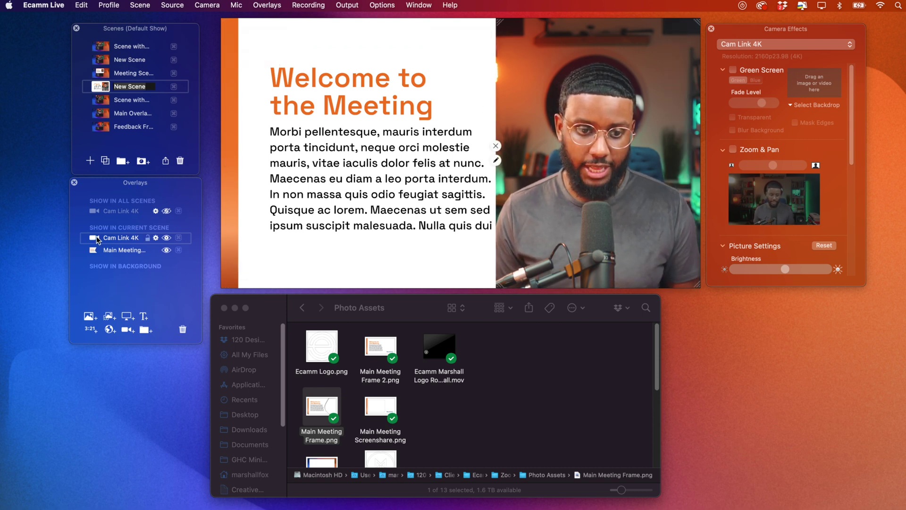
# Step: Put the camera layer behind the meeting frame and zoom in on the face with Zoom & Pan
pyautogui.moveTo(96, 236)
pyautogui.mouseDown()
pyautogui.moveTo(96, 257)
pyautogui.moveTo(85, 254)
pyautogui.moveTo(94, 248)
pyautogui.moveTo(100, 259)
pyautogui.moveTo(98, 247)
pyautogui.mouseUp()
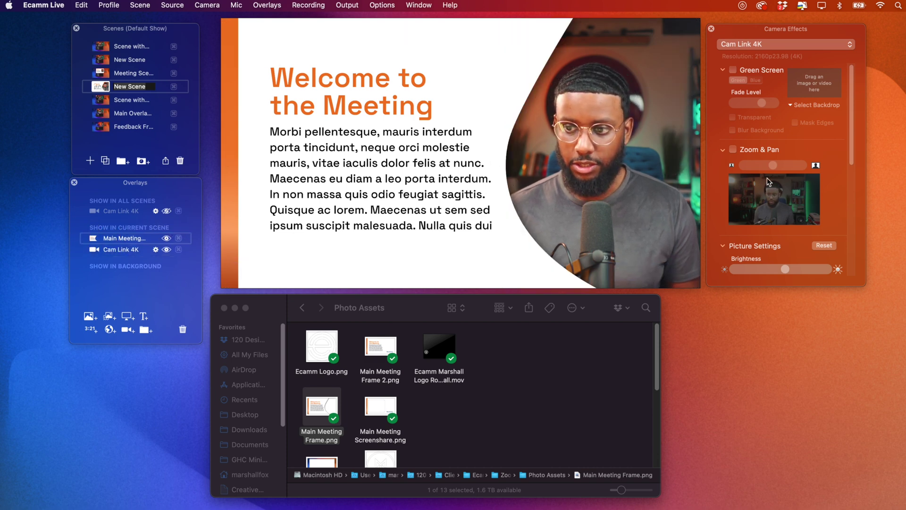
pyautogui.click(733, 149)
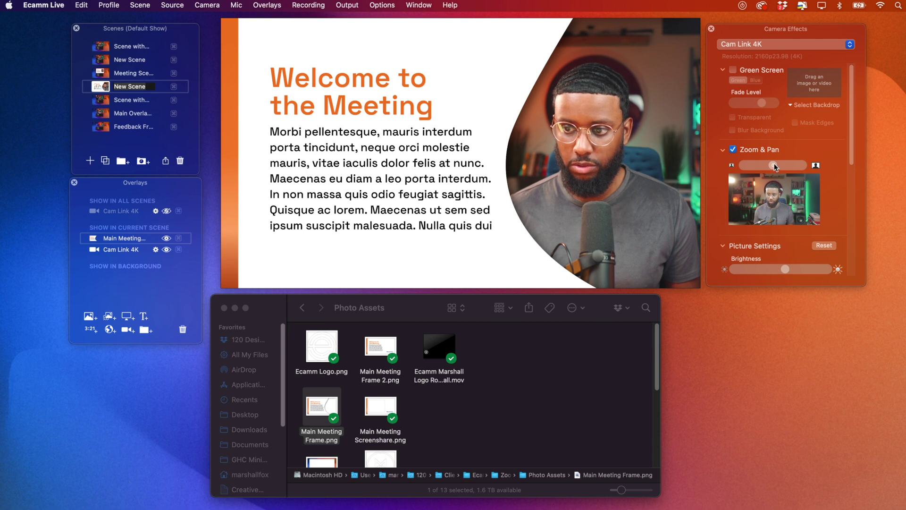
pyautogui.moveTo(774, 167); pyautogui.dragTo(770, 189)
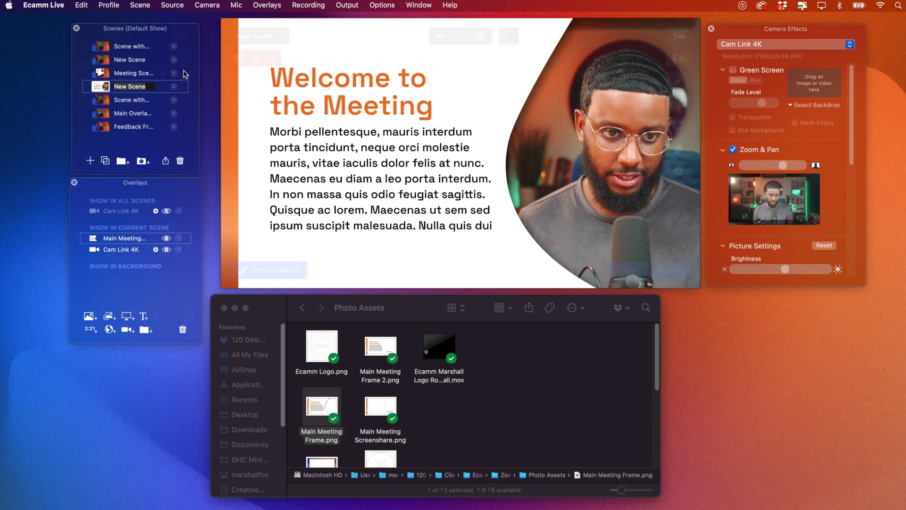
# Step: Rename the scene to 'Fancy Scene'
pyautogui.write('Fancy')
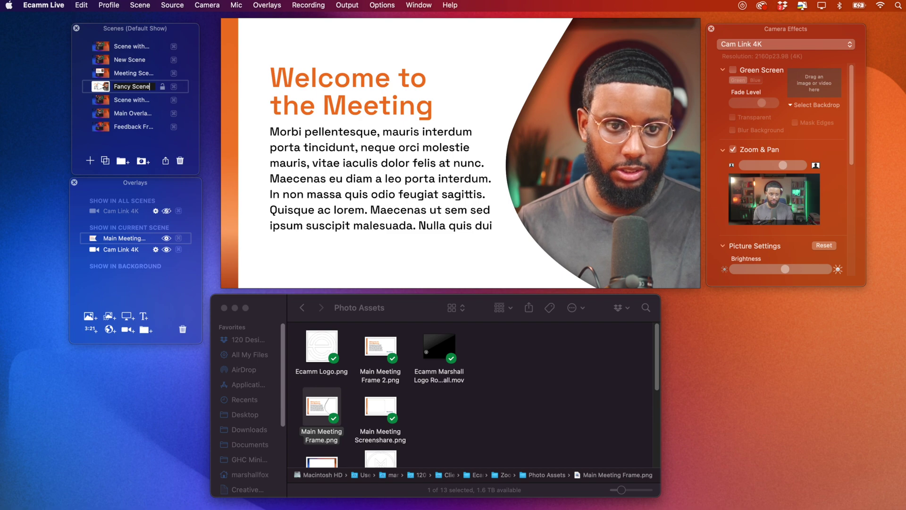
pyautogui.write(' Scene')
pyautogui.press('Return')
pyautogui.scroll(-5, 477, 433)
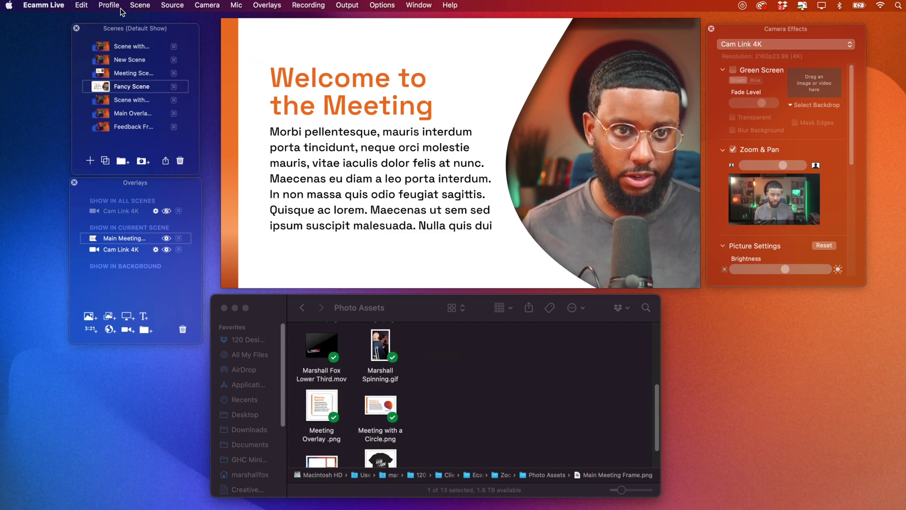
# Step: Add a new Blank scene holding the Meeting with a Circle.png frame
pyautogui.click(90, 161)
pyautogui.click(172, 5)
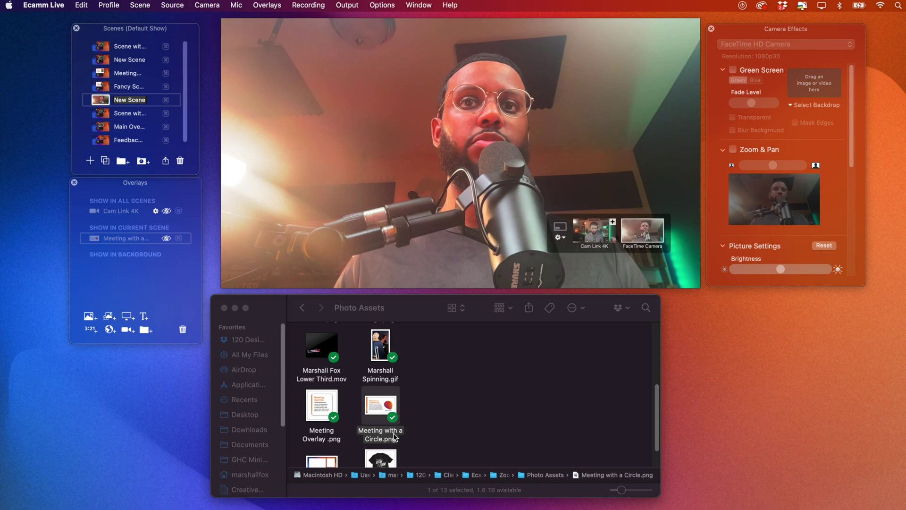
pyautogui.moveTo(394, 436); pyautogui.dragTo(373, 121)
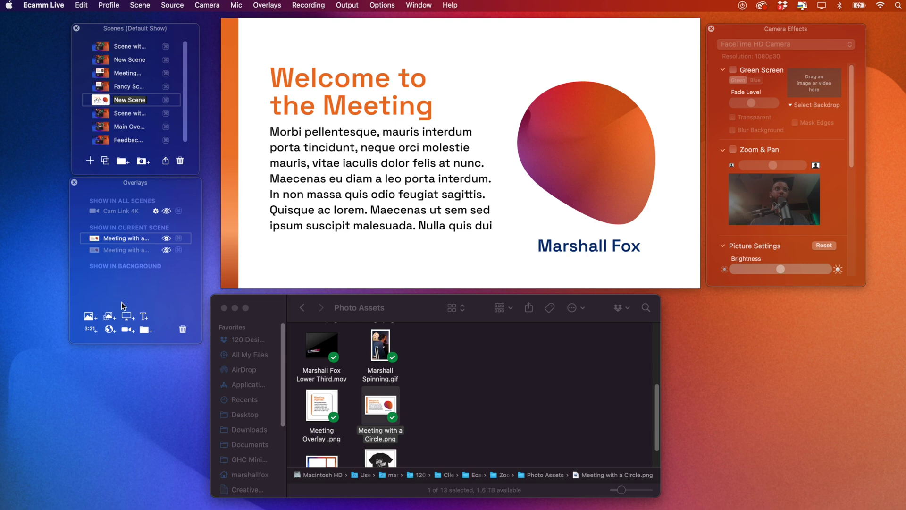
# Step: Add a circular Cam Link 4K camera overlay positioned on the orange blob
pyautogui.click(126, 331)
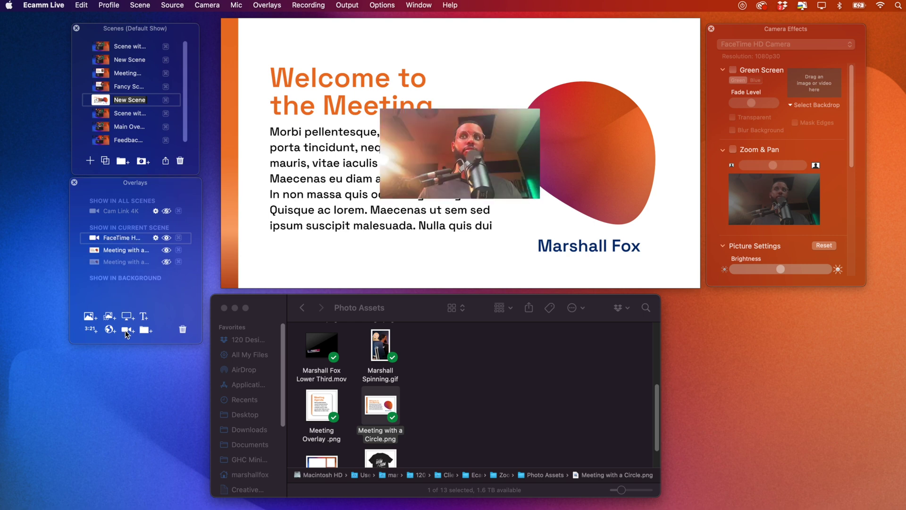
pyautogui.click(381, 160)
pyautogui.click(315, 129)
pyautogui.click(312, 115)
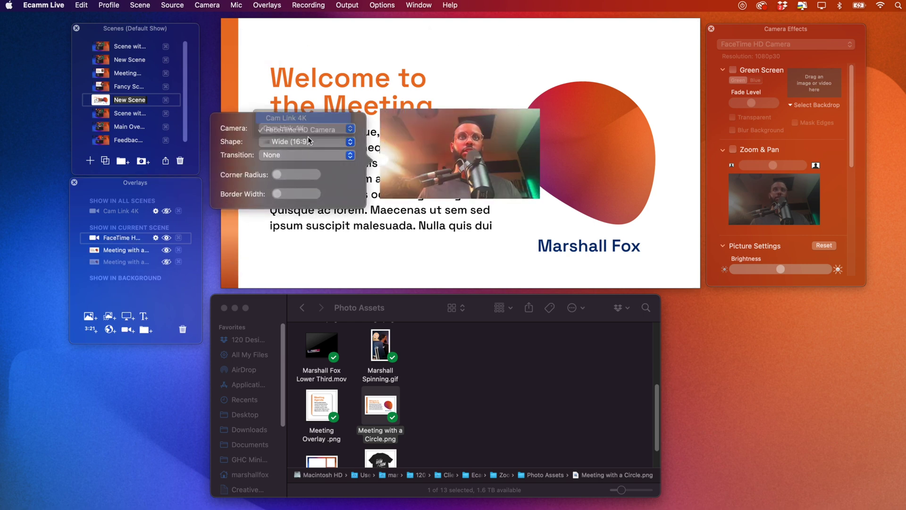
pyautogui.click(307, 142)
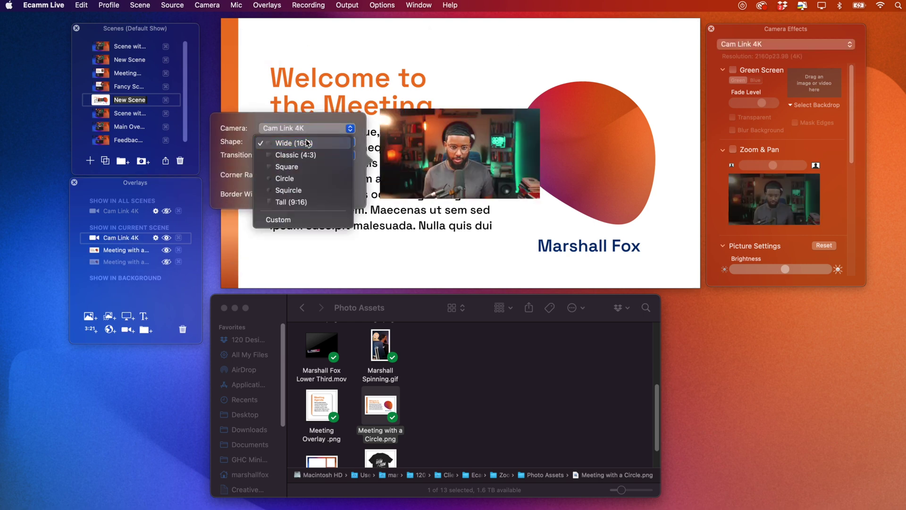
pyautogui.click(298, 178)
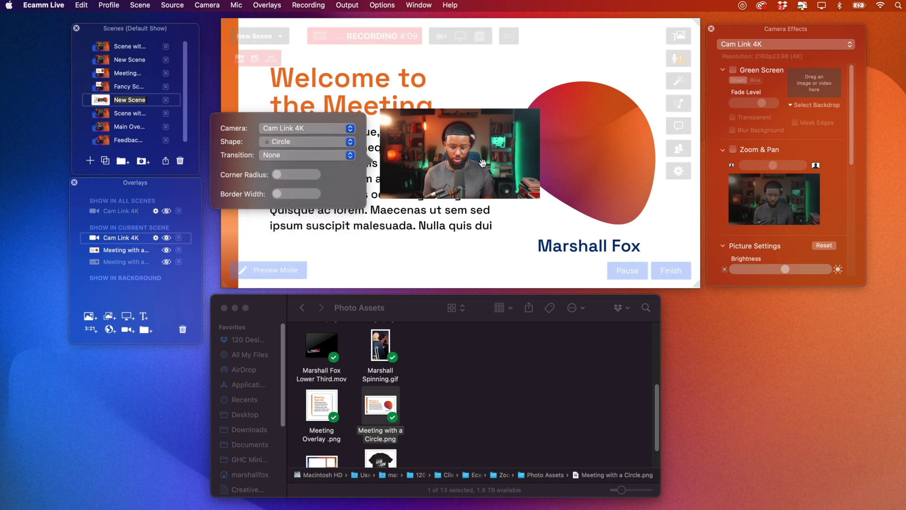
pyautogui.moveTo(465, 182); pyautogui.dragTo(652, 220)
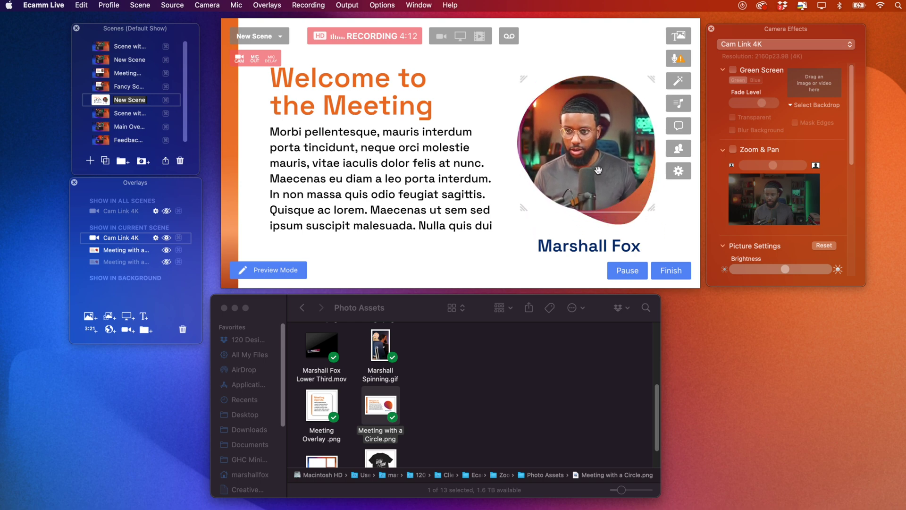
# Step: Turn on Zoom & Pan and zoom the camera in on the face
pyautogui.scroll(-3, 599, 180)
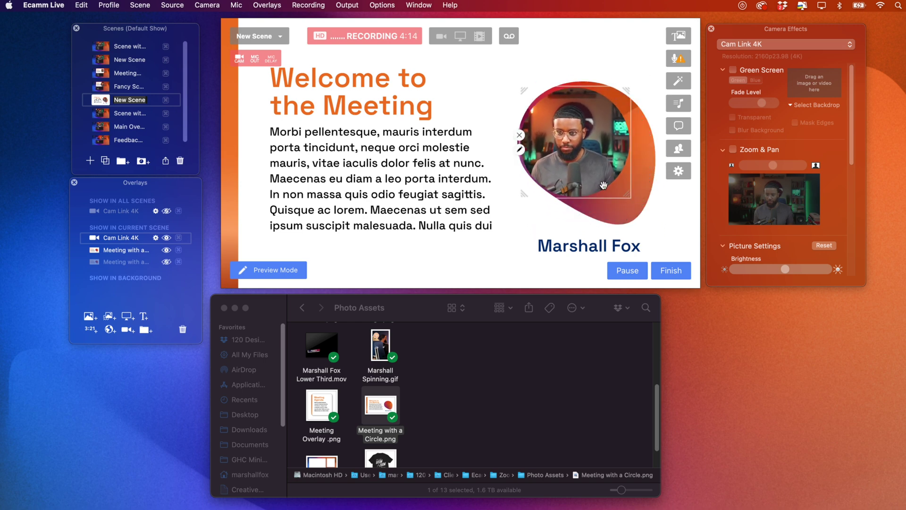
pyautogui.click(733, 149)
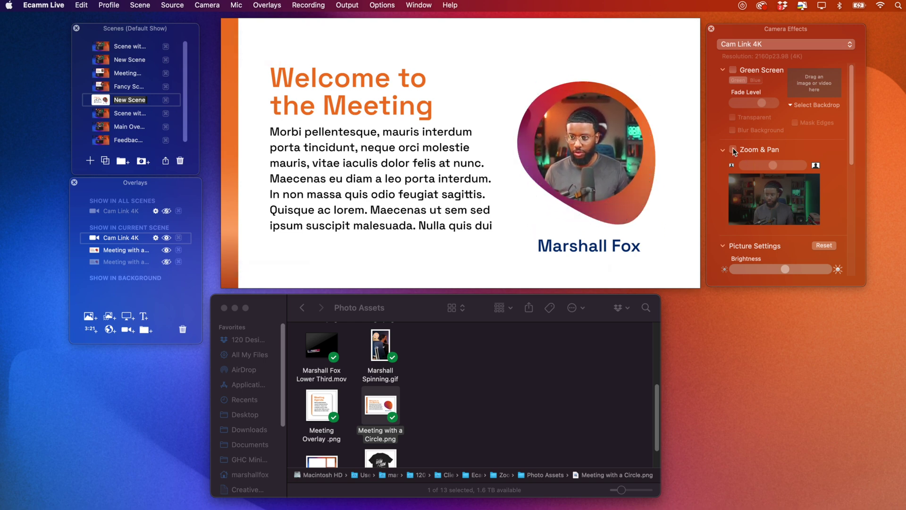
pyautogui.click(779, 166)
pyautogui.moveTo(780, 166); pyautogui.dragTo(775, 186)
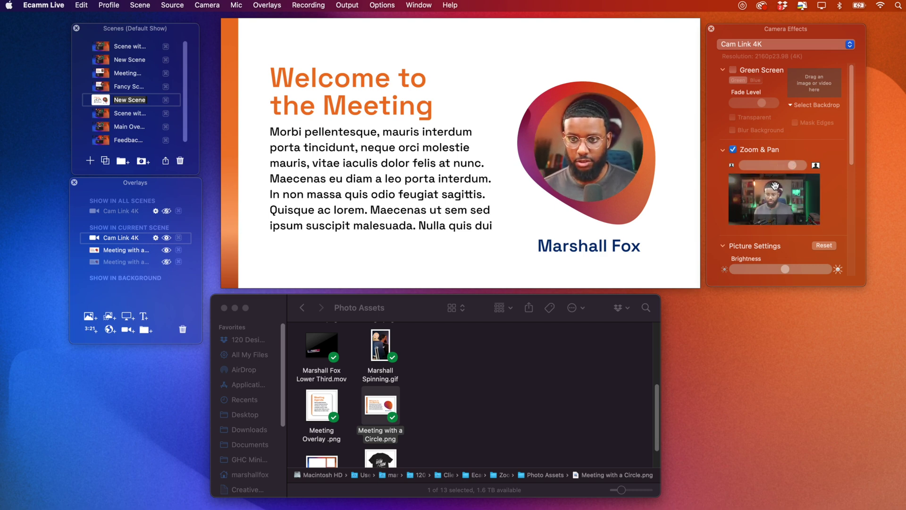
# Step: Rename the scene to 'Circle'
pyautogui.moveTo(455, 188)
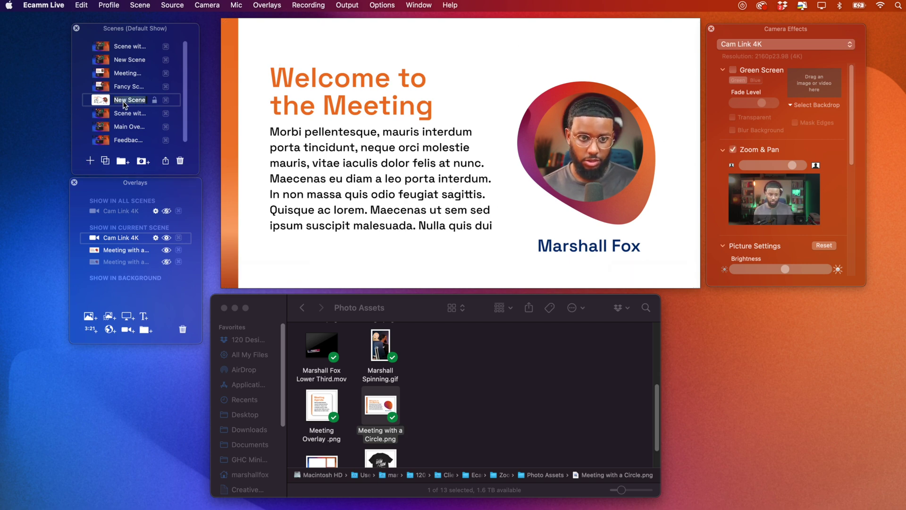
pyautogui.write('q')
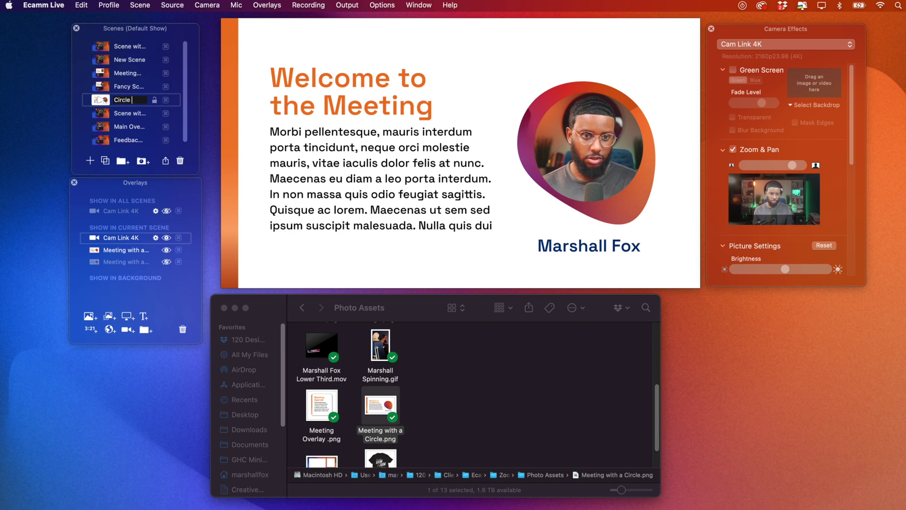
pyautogui.press('Return')
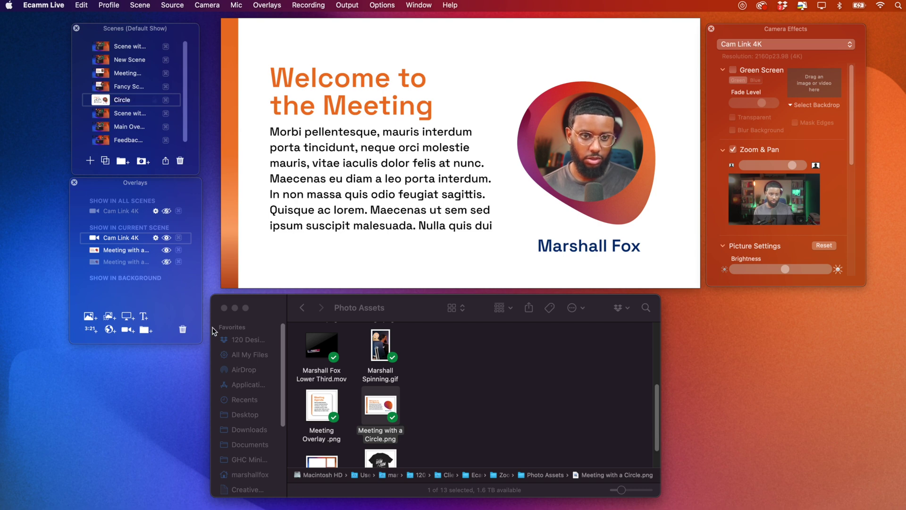
pyautogui.scroll(-2, 413, 417)
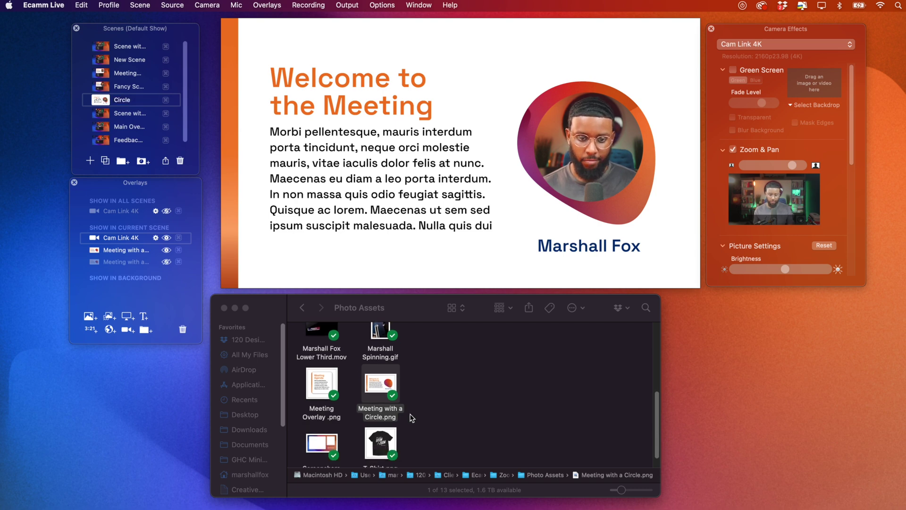
pyautogui.click(101, 86)
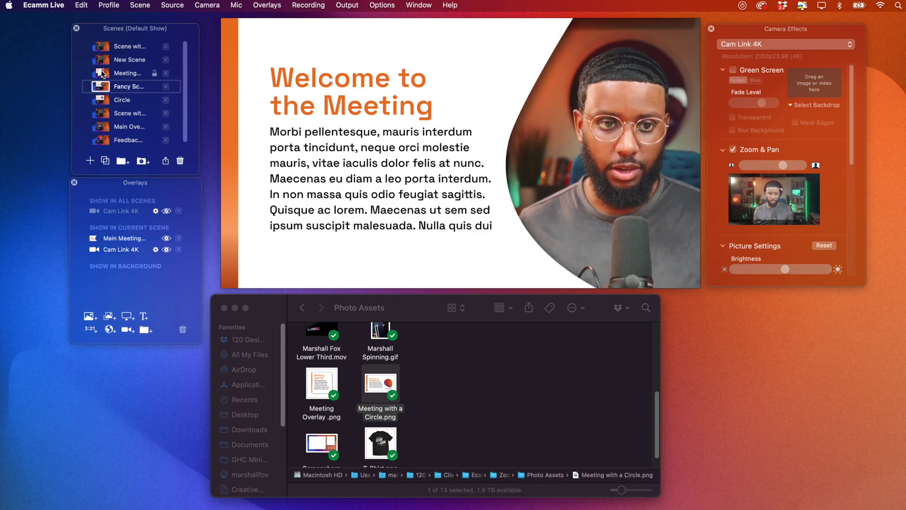
pyautogui.click(102, 72)
pyautogui.click(102, 86)
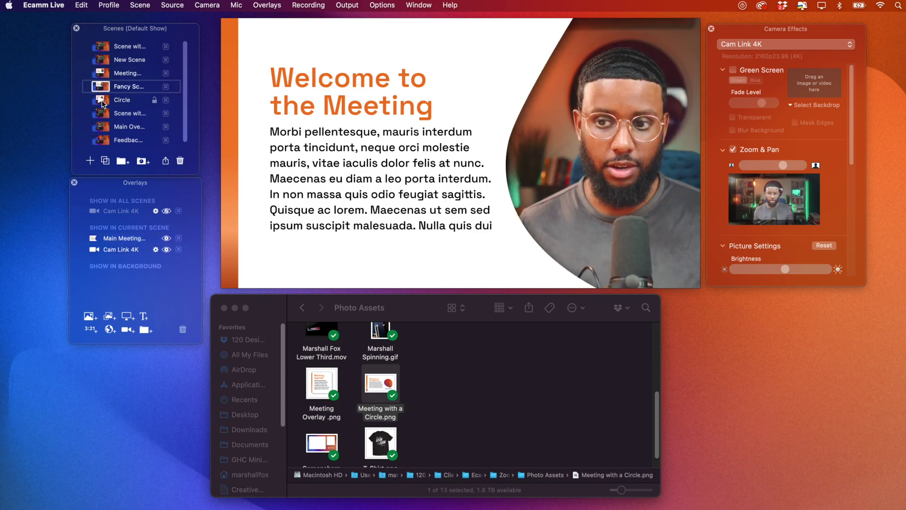
pyautogui.click(102, 100)
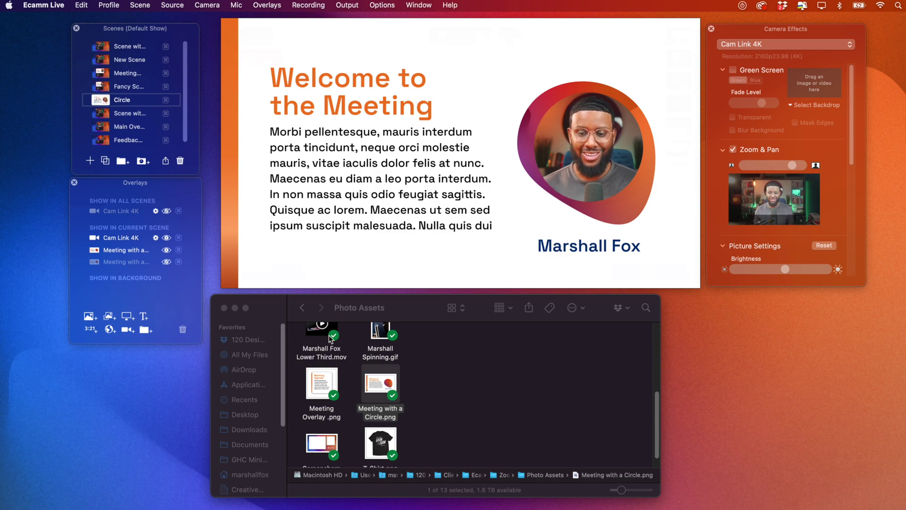
pyautogui.scroll(-1, 412, 438)
pyautogui.scroll(-2, 412, 438)
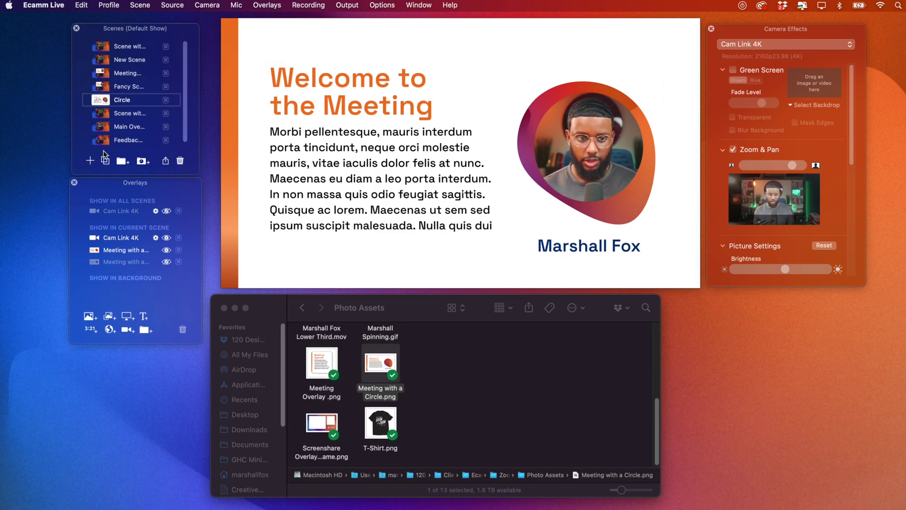
# Step: Add a new scene after Circle using the Cam Link 4K camera
pyautogui.click(90, 160)
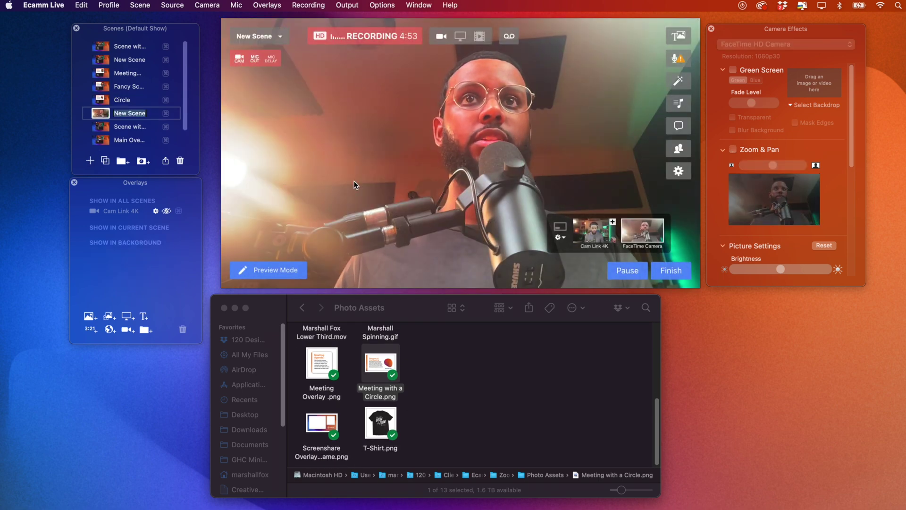
pyautogui.click(172, 5)
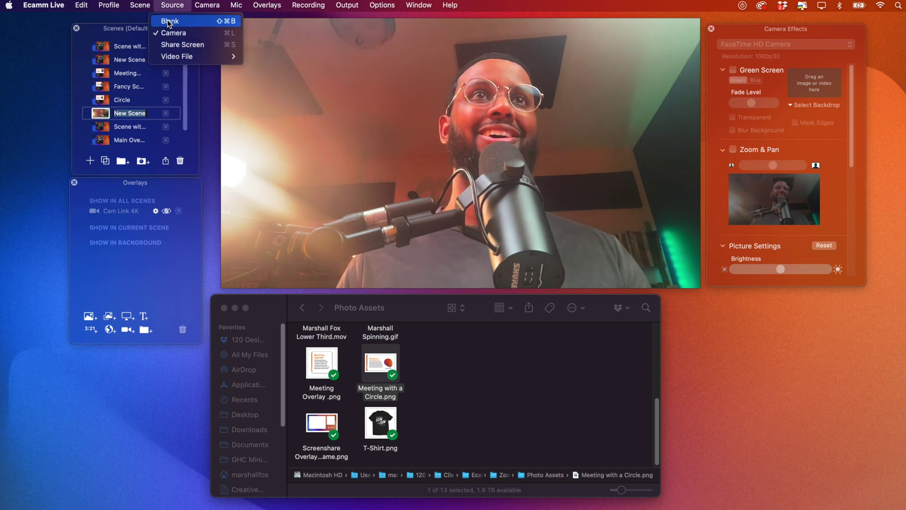
pyautogui.click(391, 177)
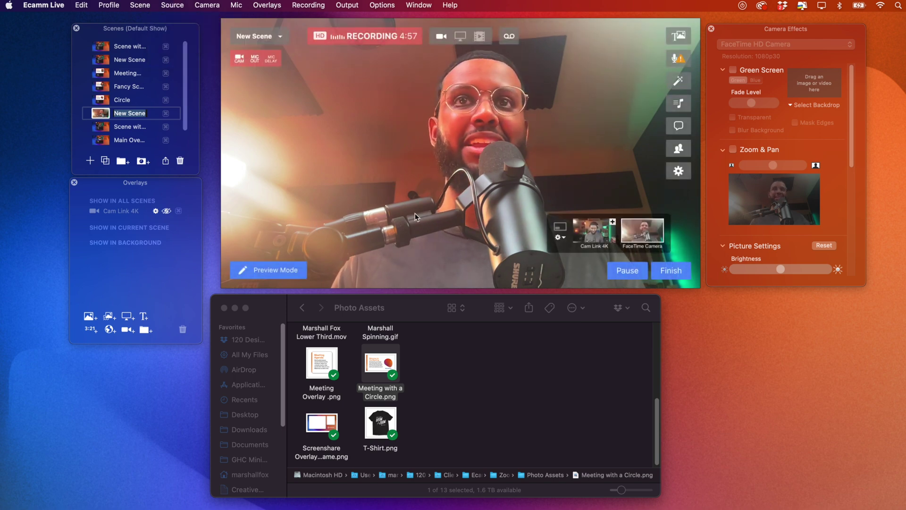
pyautogui.click(597, 232)
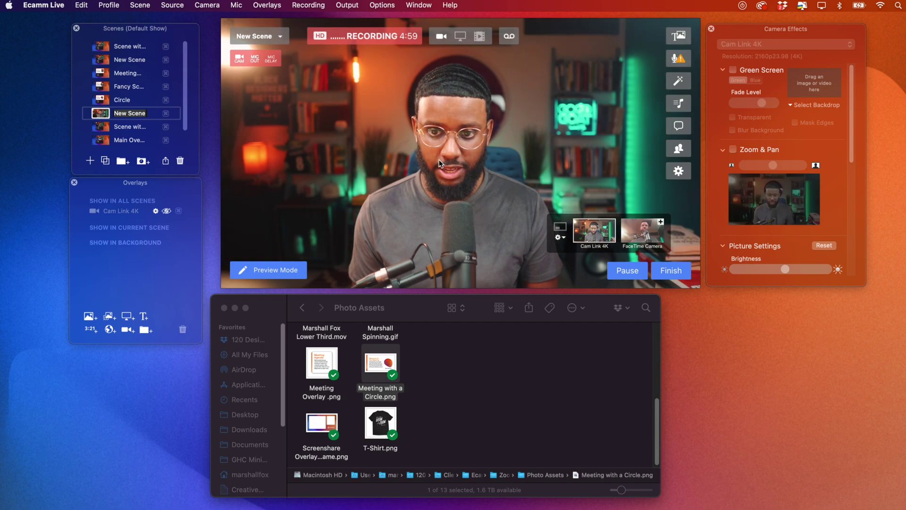
# Step: Add Meeting Overlay.png, shrink the Meeting Agenda card, and place it upper left
pyautogui.moveTo(315, 364); pyautogui.dragTo(320, 89)
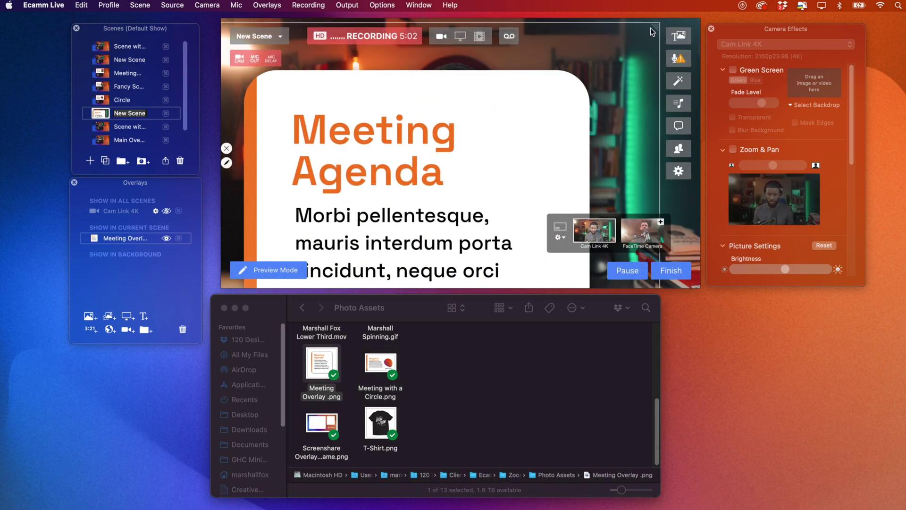
pyautogui.moveTo(655, 25); pyautogui.dragTo(372, 192)
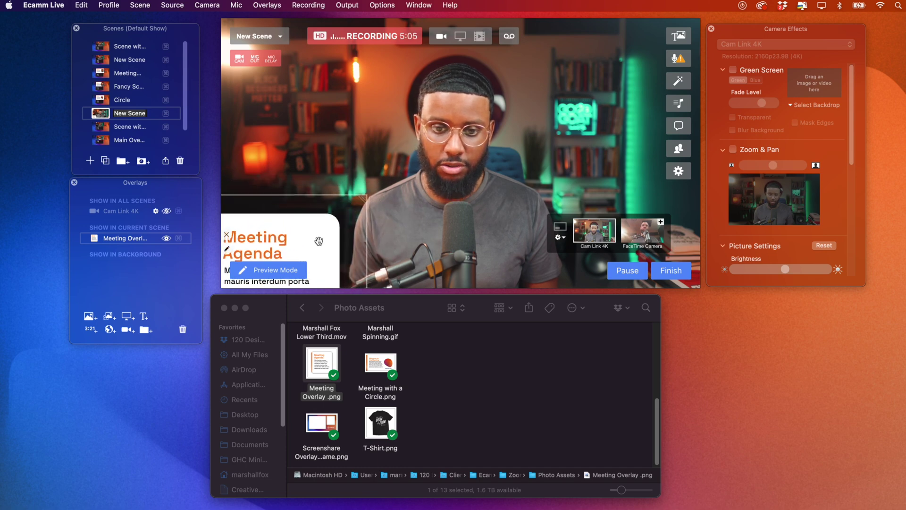
pyautogui.moveTo(370, 226); pyautogui.dragTo(371, 88)
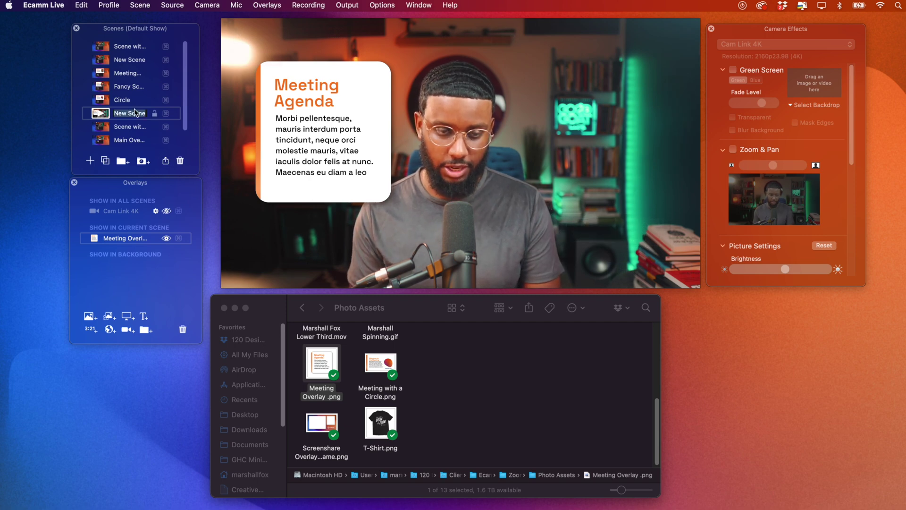
# Step: Rename the scene to 'News Style'
pyautogui.write('New')
pyautogui.write('yle')
pyautogui.press('Return')
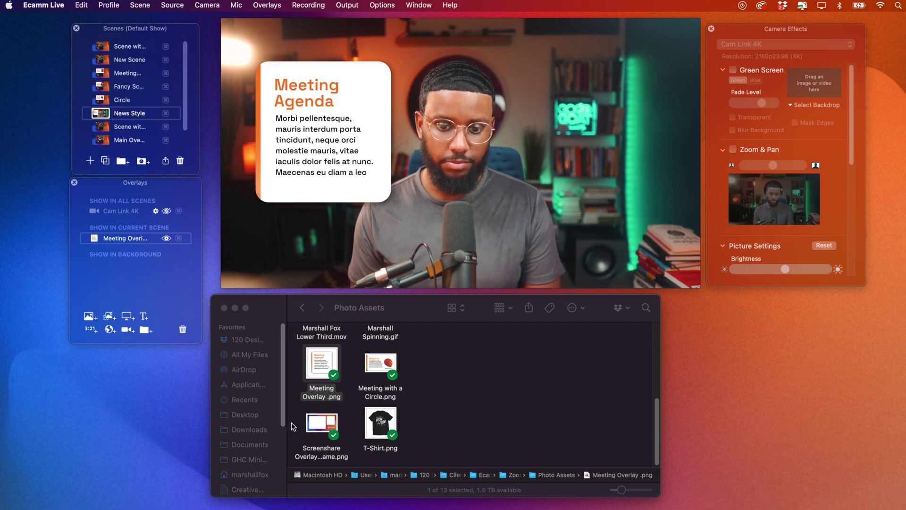
# Step: Scroll the scene list down and back up to review the News Style scene
pyautogui.scroll(-1, 343, 428)
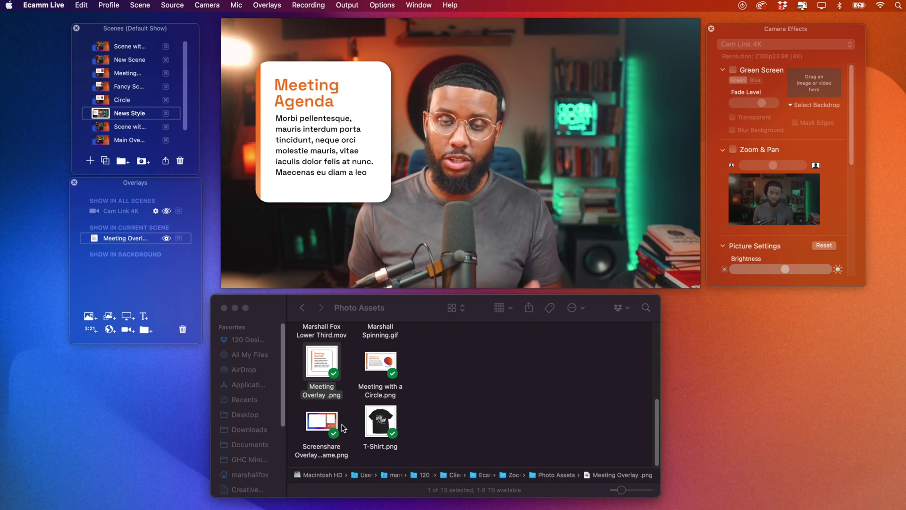
pyautogui.scroll(2, 352, 402)
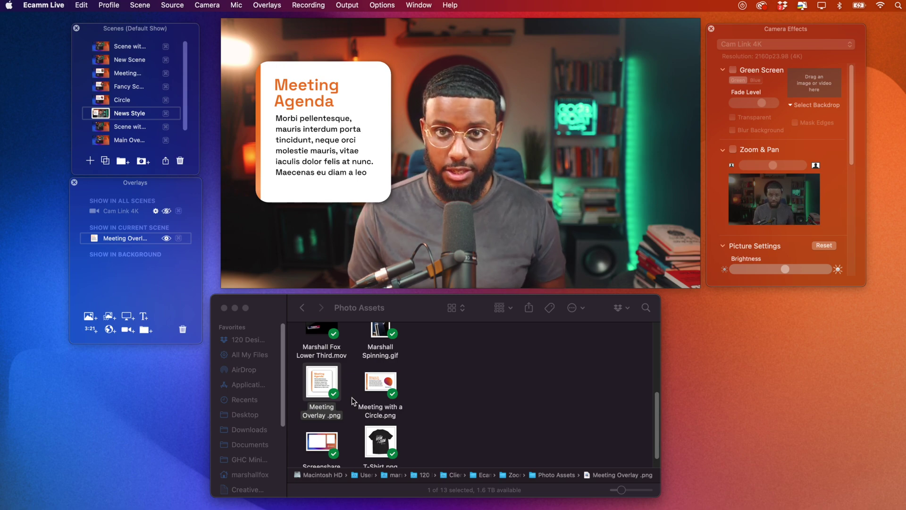
# Step: Add a new scene named 'Screenshare'
pyautogui.scroll(10, 352, 397)
pyautogui.click(90, 159)
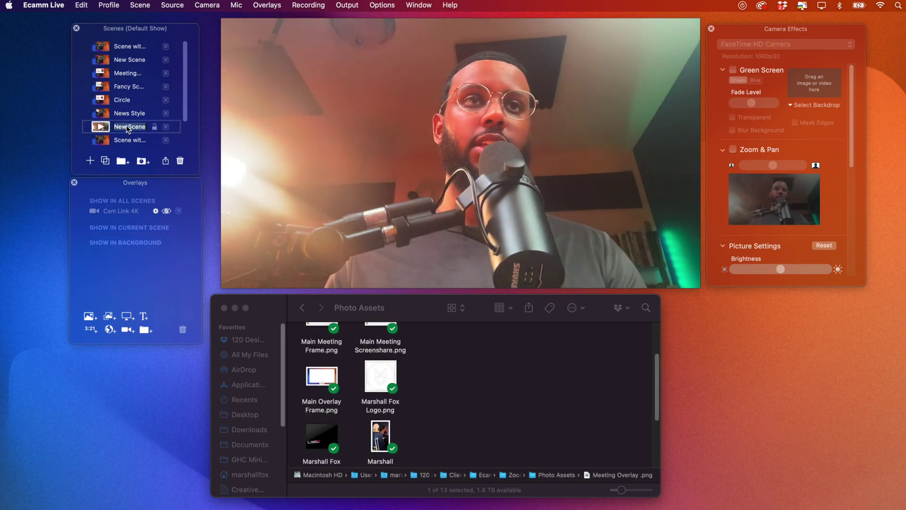
pyautogui.write('Screenshare')
pyautogui.press('Return')
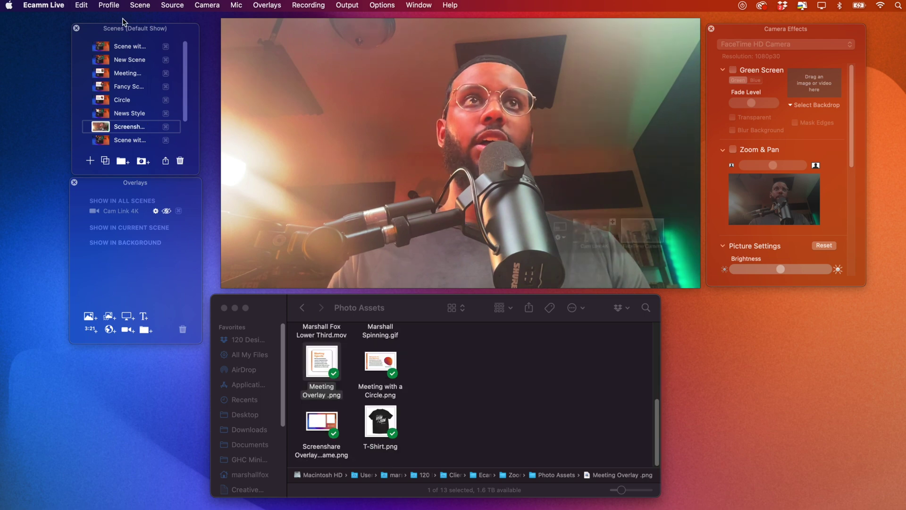
# Step: Give the scene a Blank source and add the Screenshare Overlay Frame image
pyautogui.click(165, 5)
pyautogui.click(170, 21)
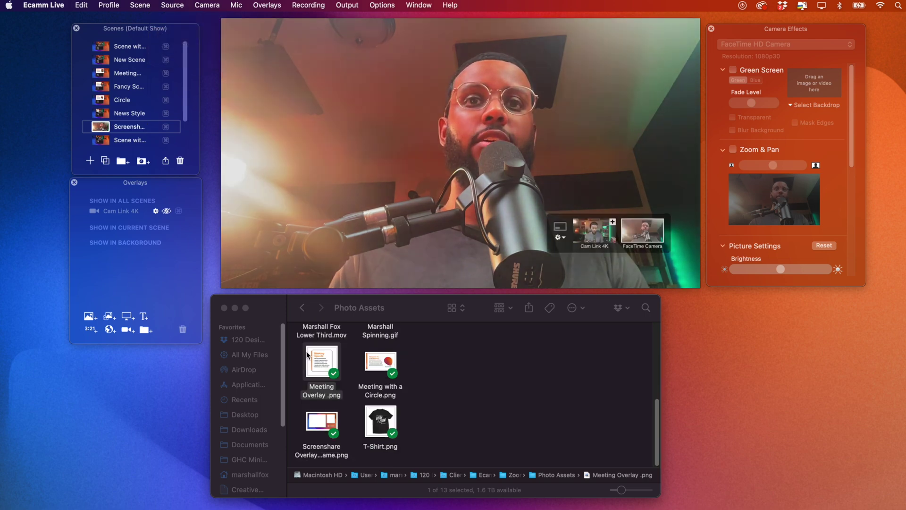
pyautogui.moveTo(322, 422); pyautogui.dragTo(346, 143)
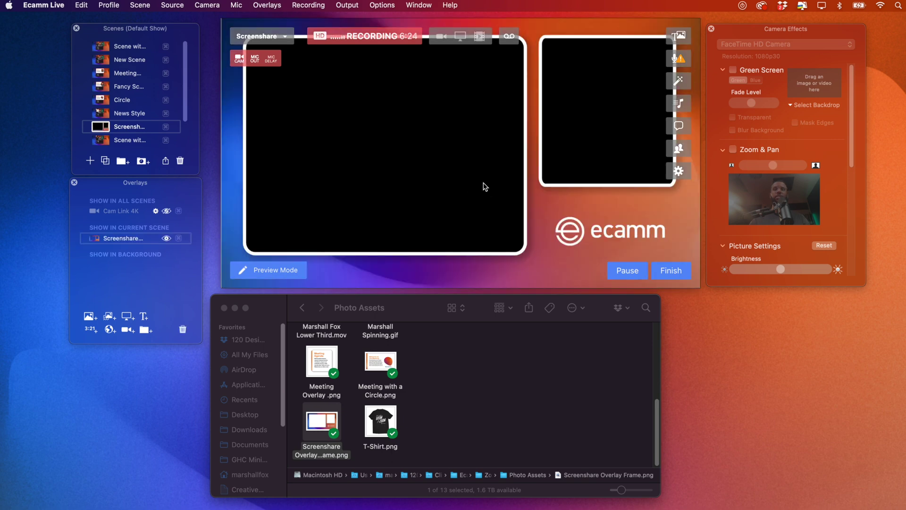
# Step: Set the camera to Cam Link 4K, Custom shape, fitted into the right-hand frame
pyautogui.click(380, 161)
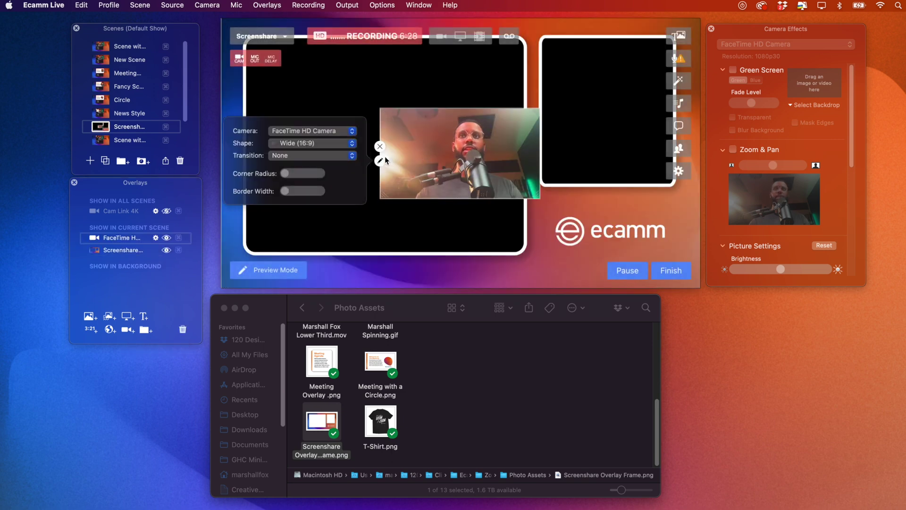
pyautogui.click(342, 129)
pyautogui.click(332, 118)
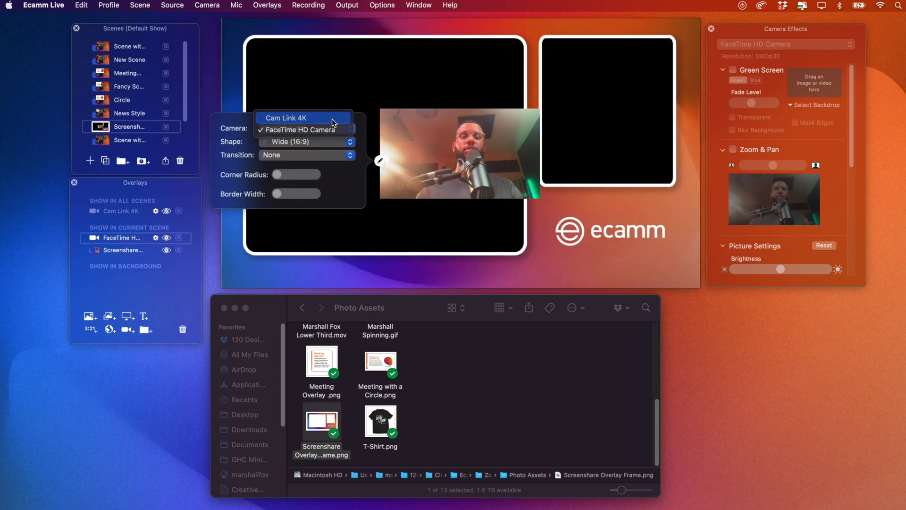
pyautogui.click(324, 142)
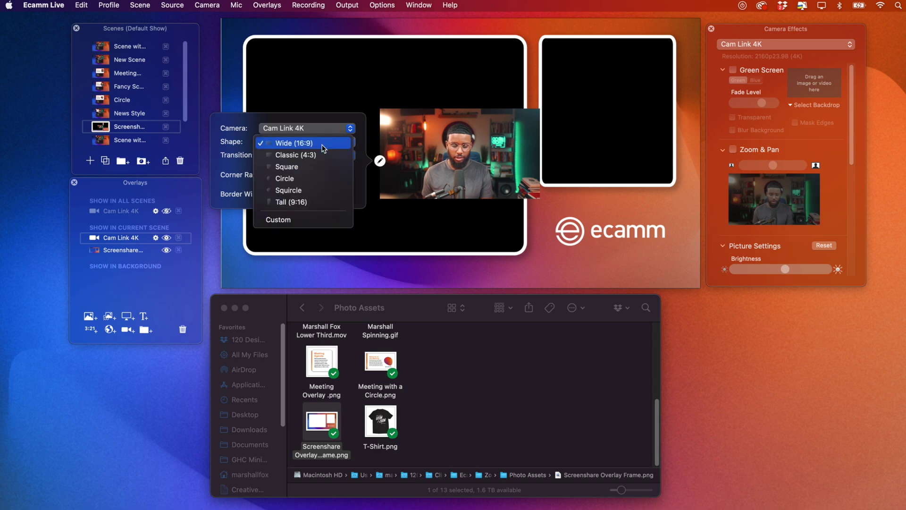
pyautogui.click(312, 216)
pyautogui.moveTo(379, 196); pyautogui.dragTo(534, 200)
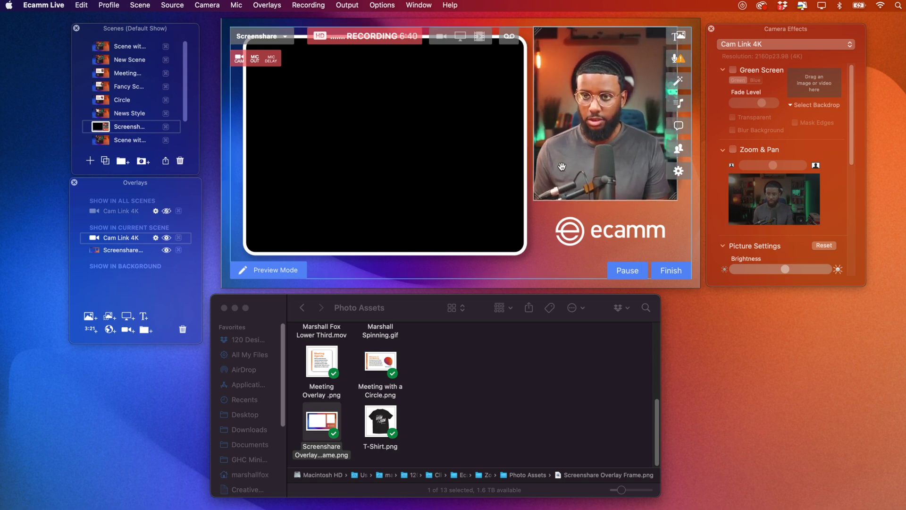
# Step: Layer the Screenshare frame above the Cam Link 4K camera and zoom in on the face
pyautogui.click(124, 249)
pyautogui.moveTo(124, 249); pyautogui.dragTo(119, 235)
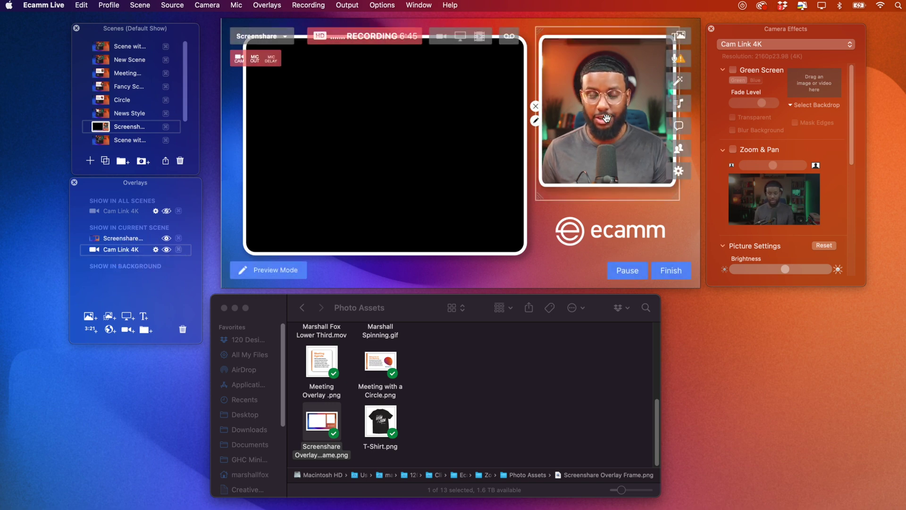
pyautogui.click(735, 149)
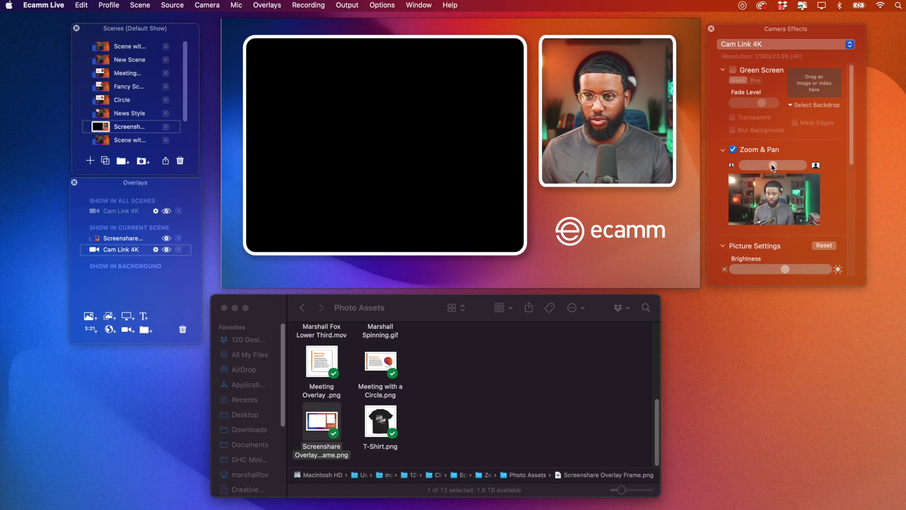
pyautogui.moveTo(772, 166); pyautogui.dragTo(781, 165)
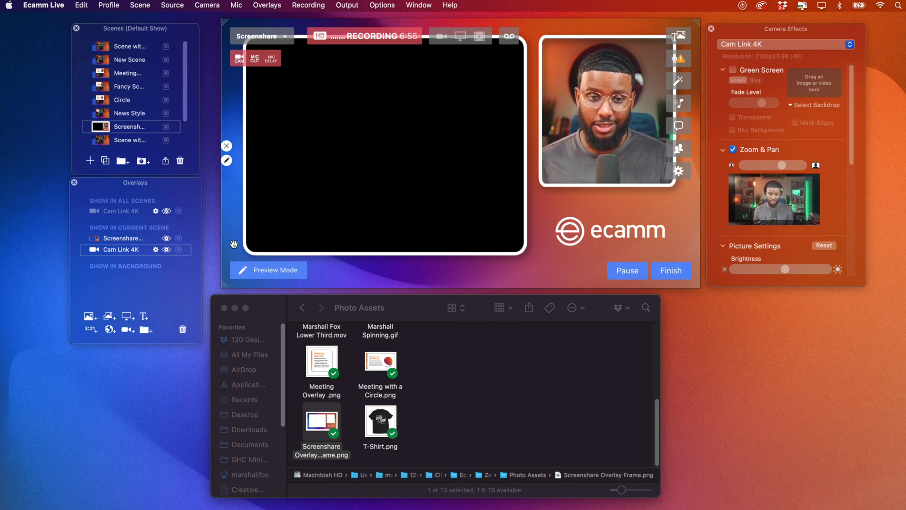
# Step: Add a screen-share overlay and resize it to cover the preview's large left frame
pyautogui.click(126, 316)
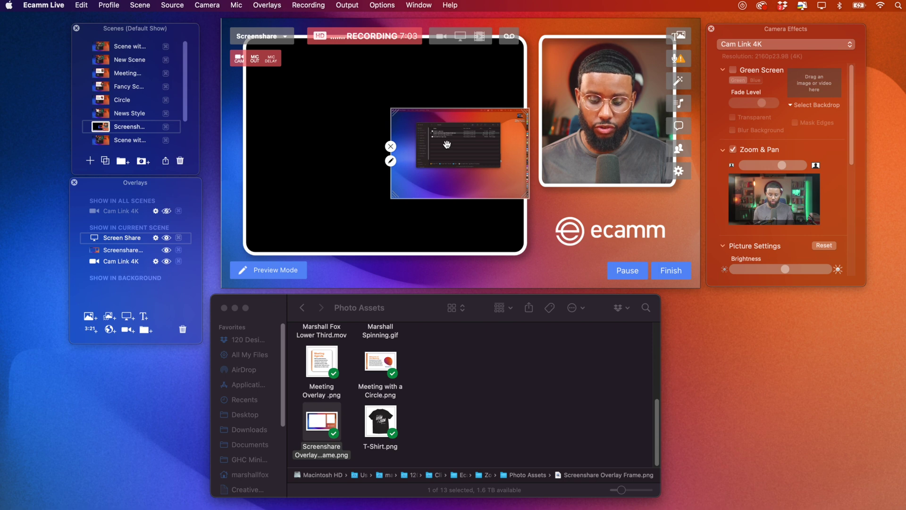
pyautogui.moveTo(448, 149); pyautogui.dragTo(299, 66)
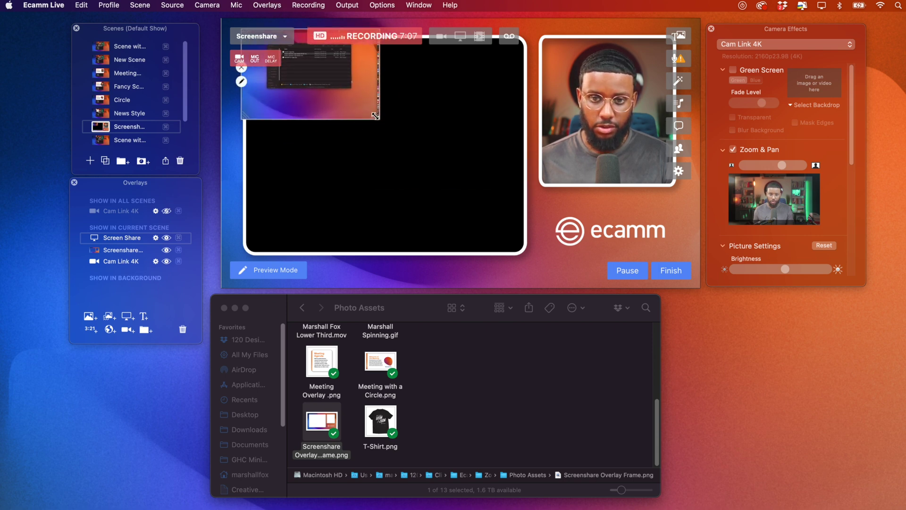
pyautogui.moveTo(379, 119); pyautogui.dragTo(464, 240)
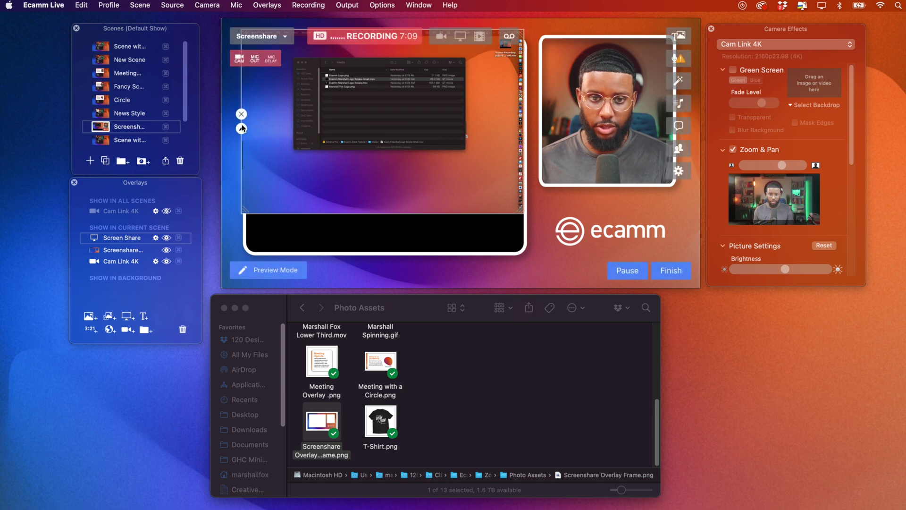
# Step: Set the screen share to show only the Affinity Designer window with a Custom shape
pyautogui.click(241, 128)
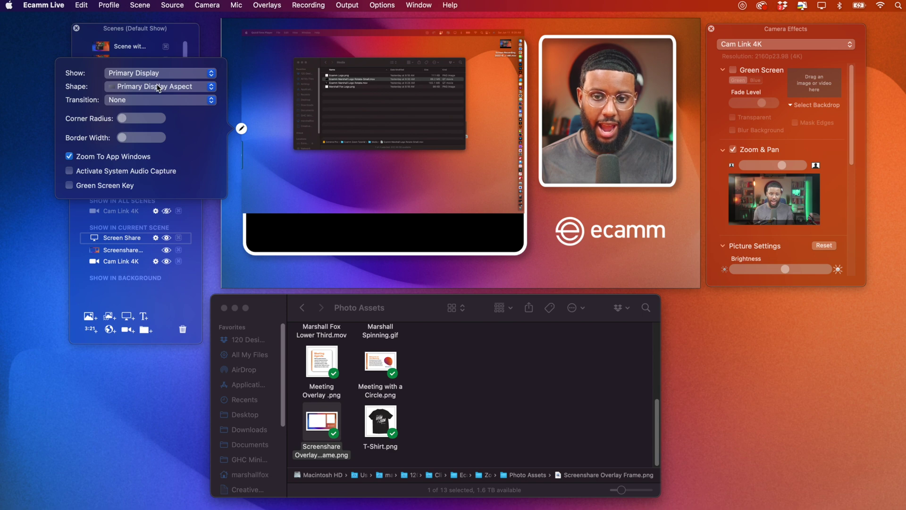
pyautogui.click(156, 73)
pyautogui.click(146, 85)
pyautogui.click(147, 76)
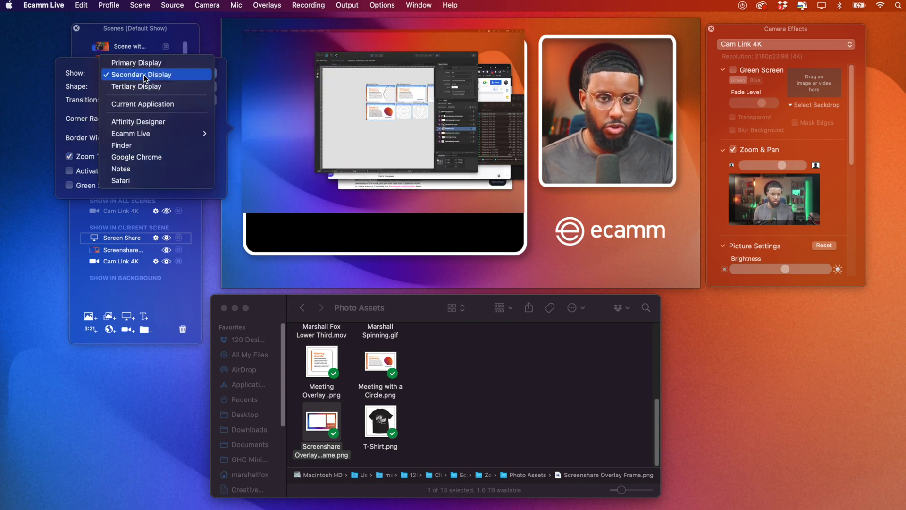
pyautogui.click(146, 121)
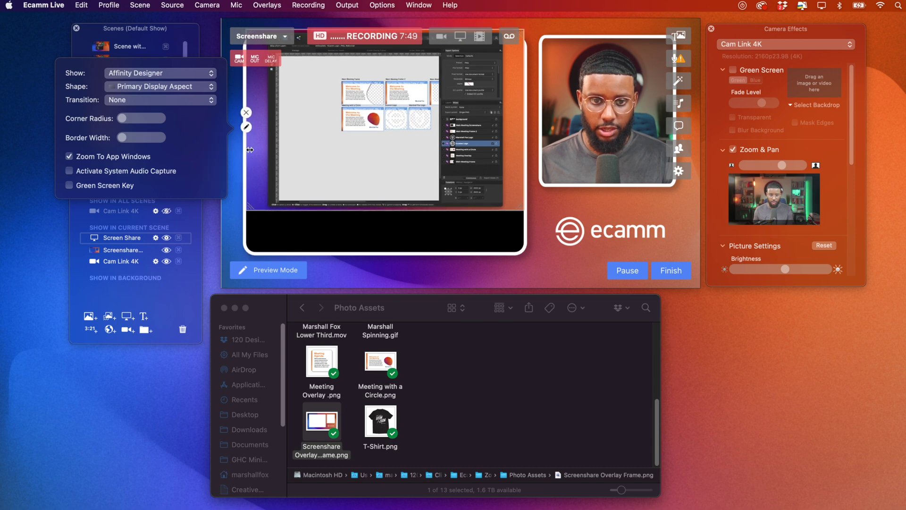
pyautogui.click(163, 87)
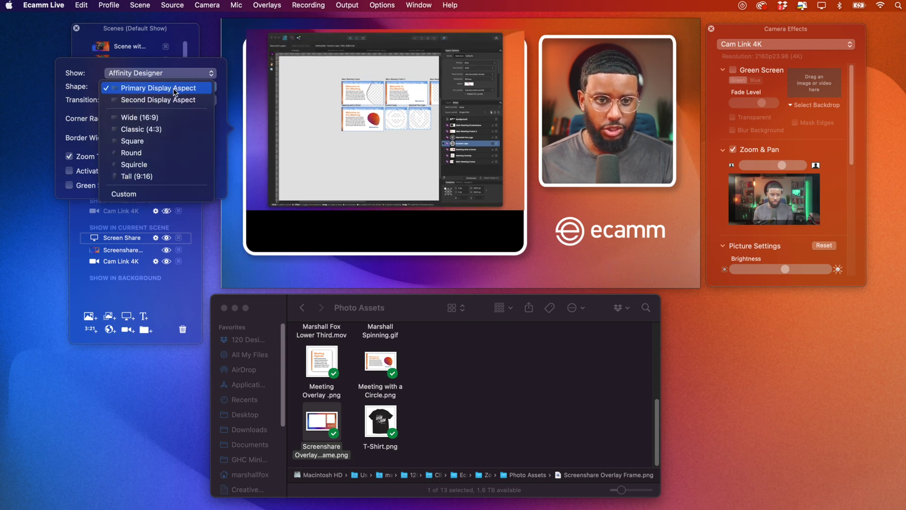
pyautogui.click(166, 194)
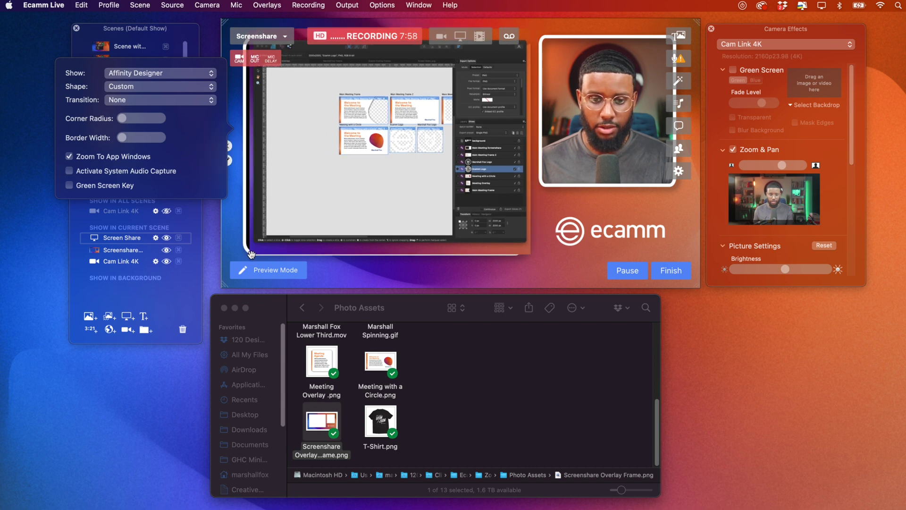
pyautogui.click(104, 238)
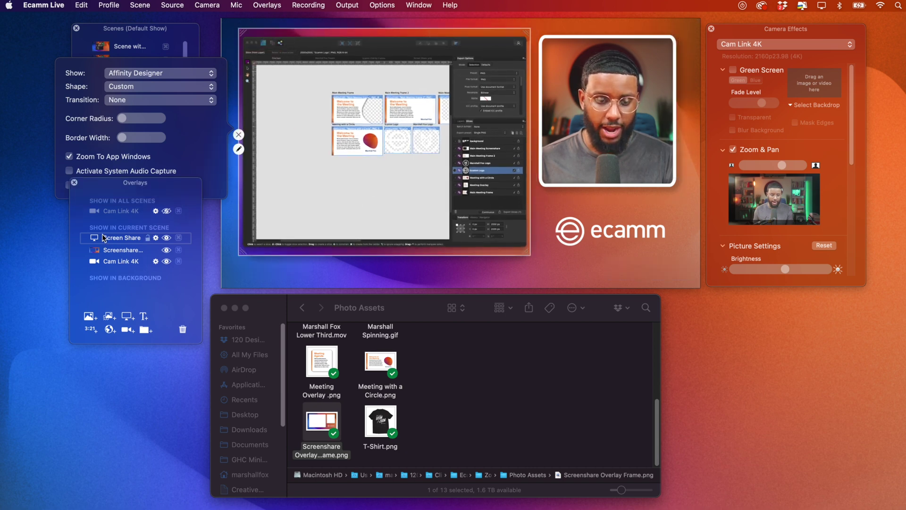
# Step: Layer the Screen Share row beneath the Screenshare Overlay frame graphic and close its settings
pyautogui.moveTo(104, 238)
pyautogui.mouseDown()
pyautogui.moveTo(94, 256)
pyautogui.moveTo(92, 248)
pyautogui.mouseUp()
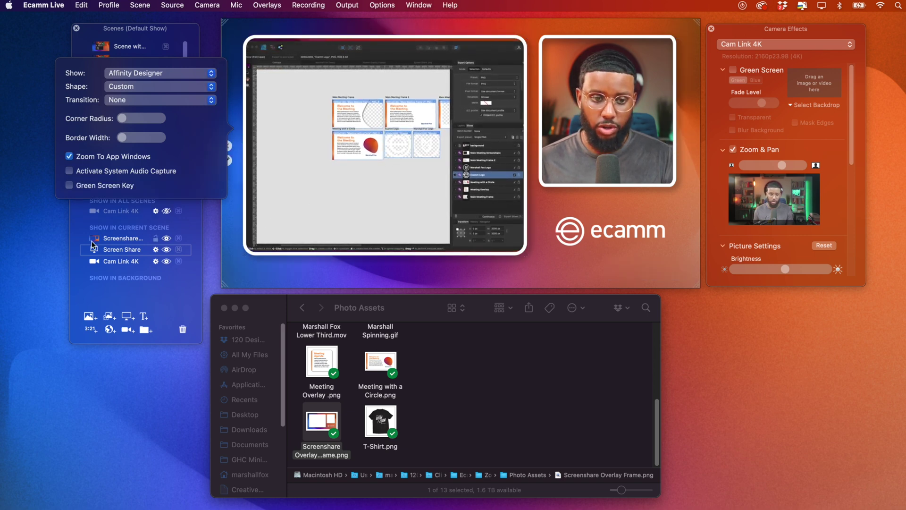
pyautogui.moveTo(94, 250); pyautogui.dragTo(94, 237)
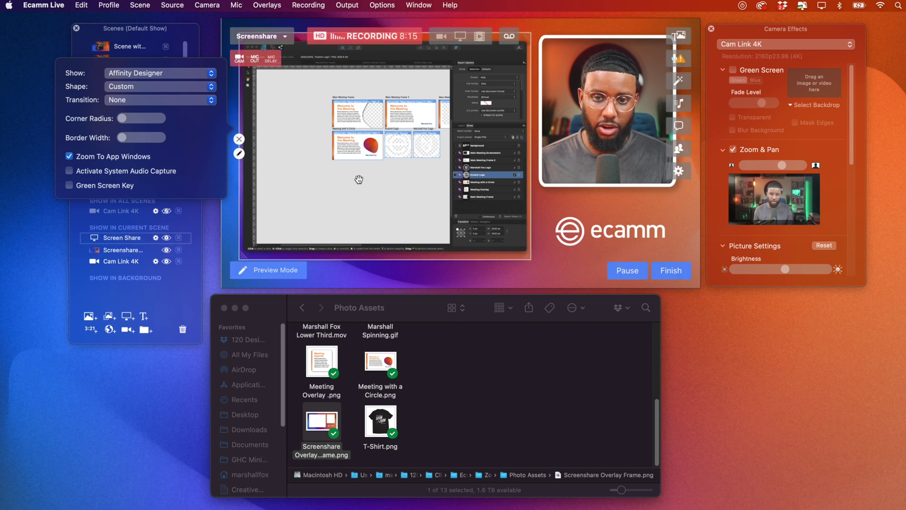
pyautogui.click(244, 257)
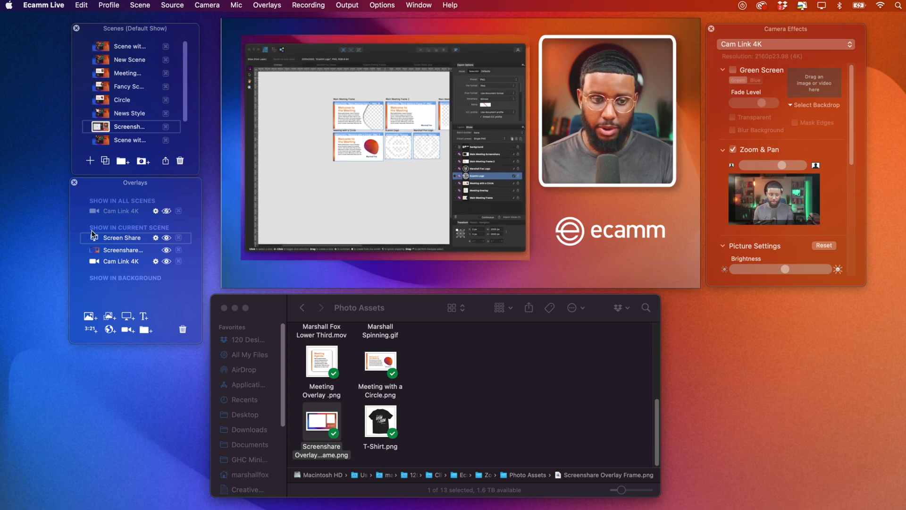
pyautogui.moveTo(97, 237); pyautogui.dragTo(98, 253)
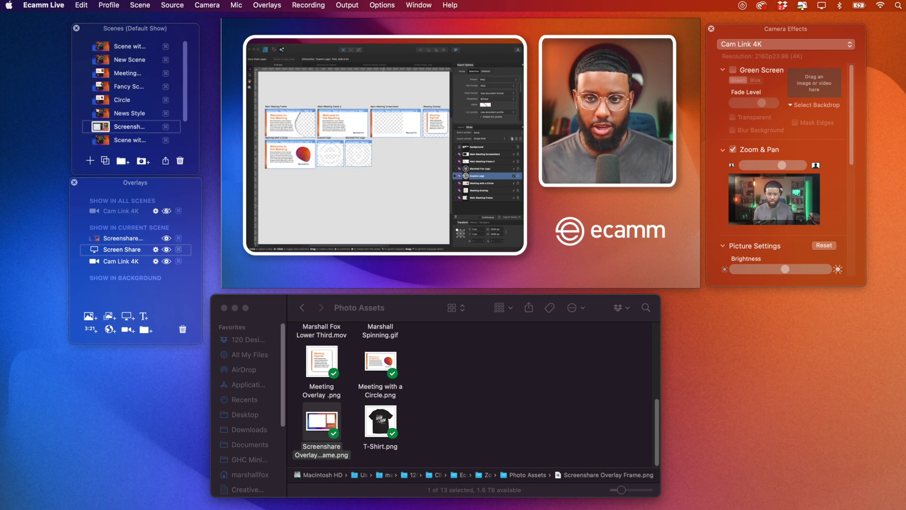
# Step: Raise Screen Share above the frame, then preview Circle, Meeting, New Scene and Screenshare scenes
pyautogui.moveTo(122, 249); pyautogui.dragTo(122, 237)
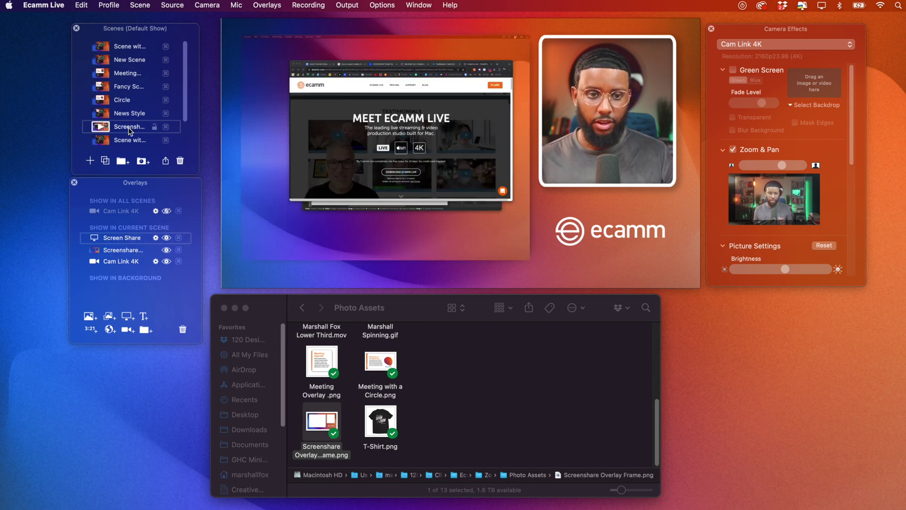
pyautogui.click(99, 100)
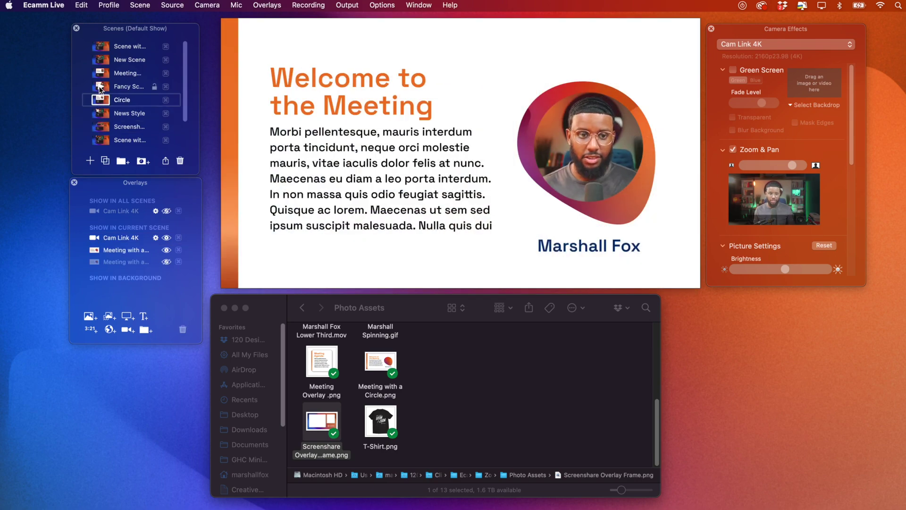
pyautogui.click(100, 74)
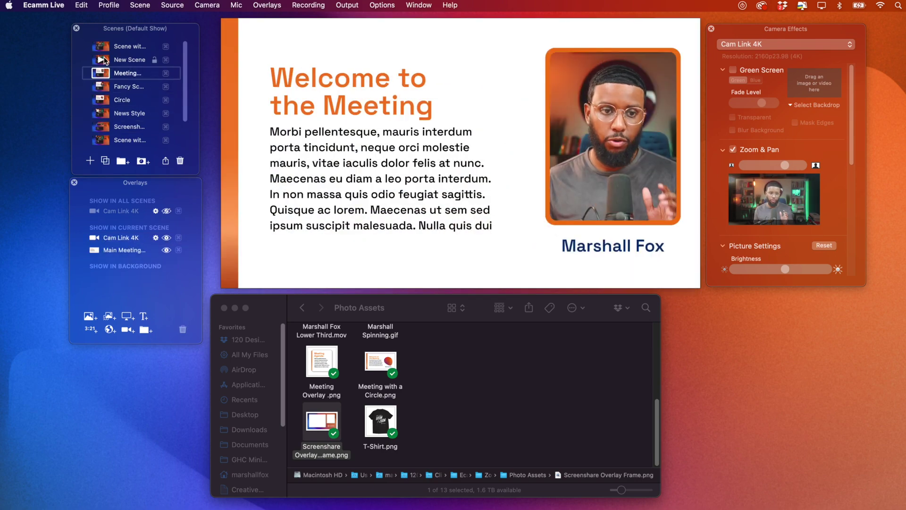
pyautogui.click(124, 59)
pyautogui.click(124, 127)
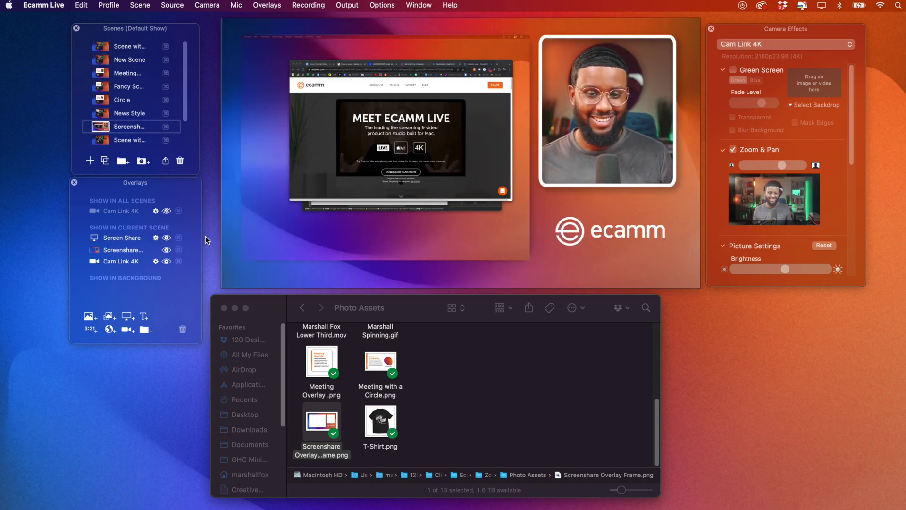